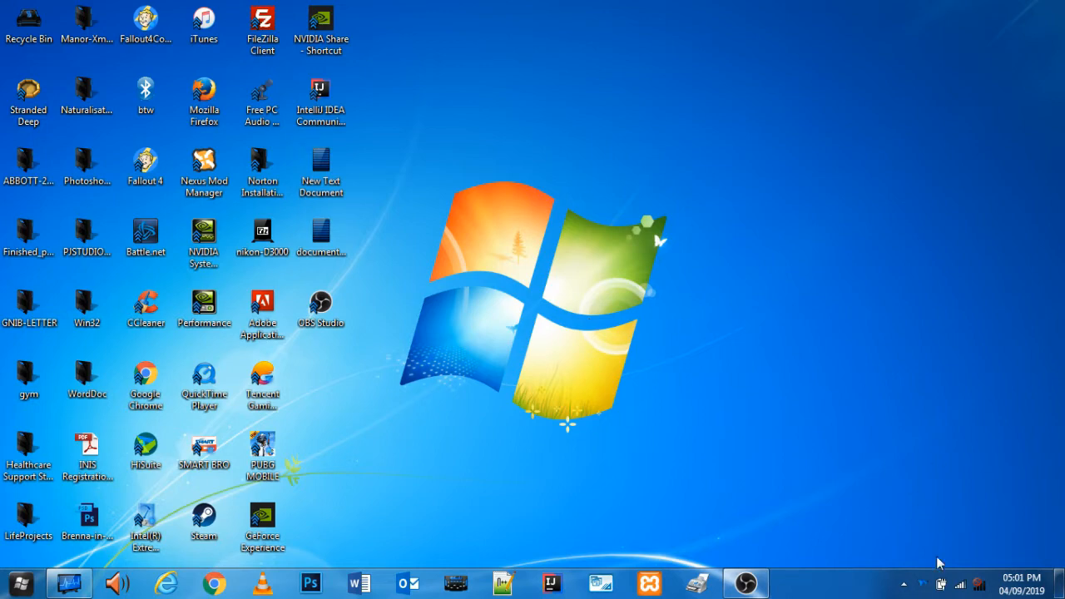
{"action": "left_click", "coordinate": [12, 587]}
{"action": "left_click", "coordinate": [12, 587]}
{"action": "left_click", "coordinate": [904, 582]}
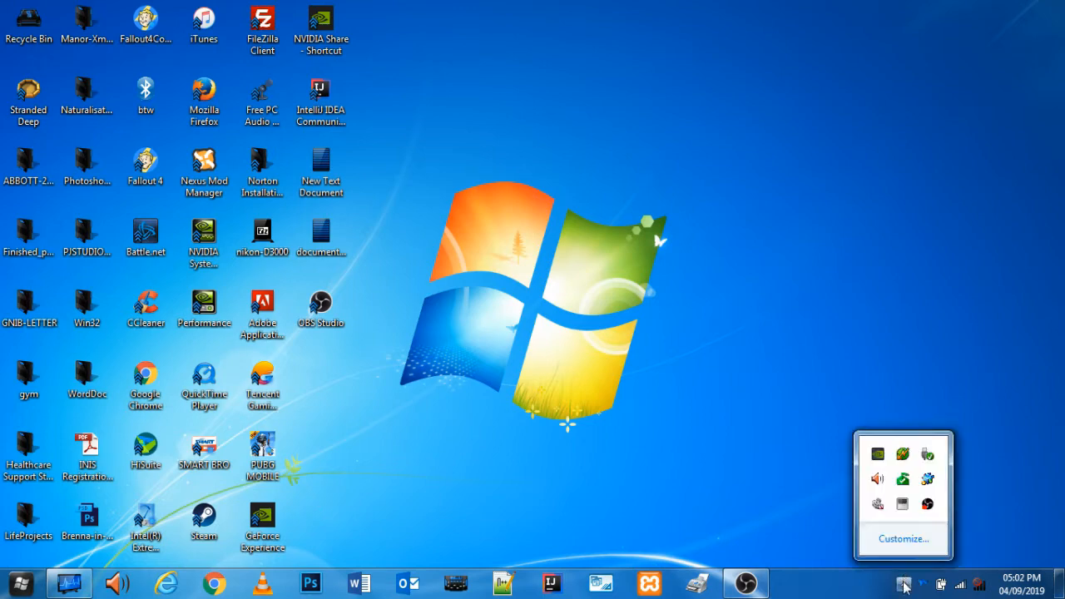
{"action": "left_click", "coordinate": [903, 585]}
View the computer's basic information on the System page under System and Security in Control Panel, and minimize the window
{"action": "left_click", "coordinate": [15, 585]}
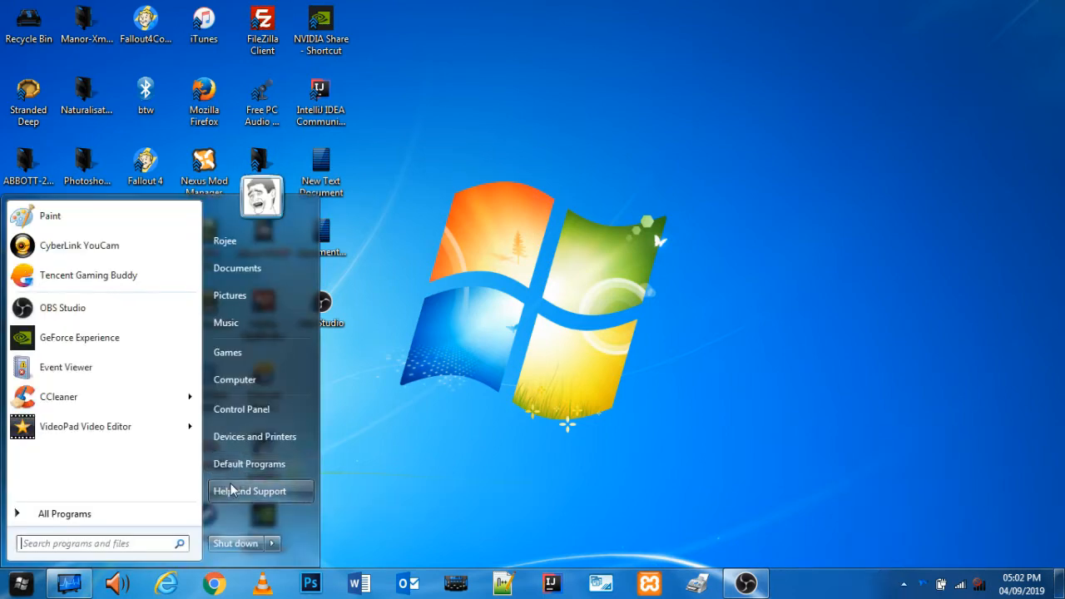
{"action": "left_click", "coordinate": [242, 408]}
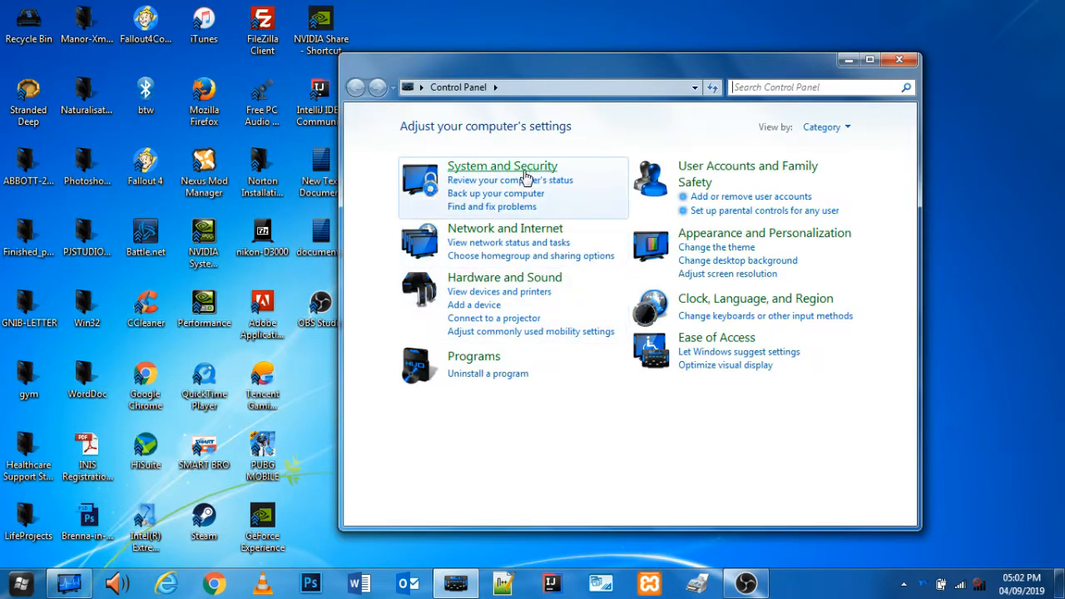
{"action": "left_click", "coordinate": [505, 167]}
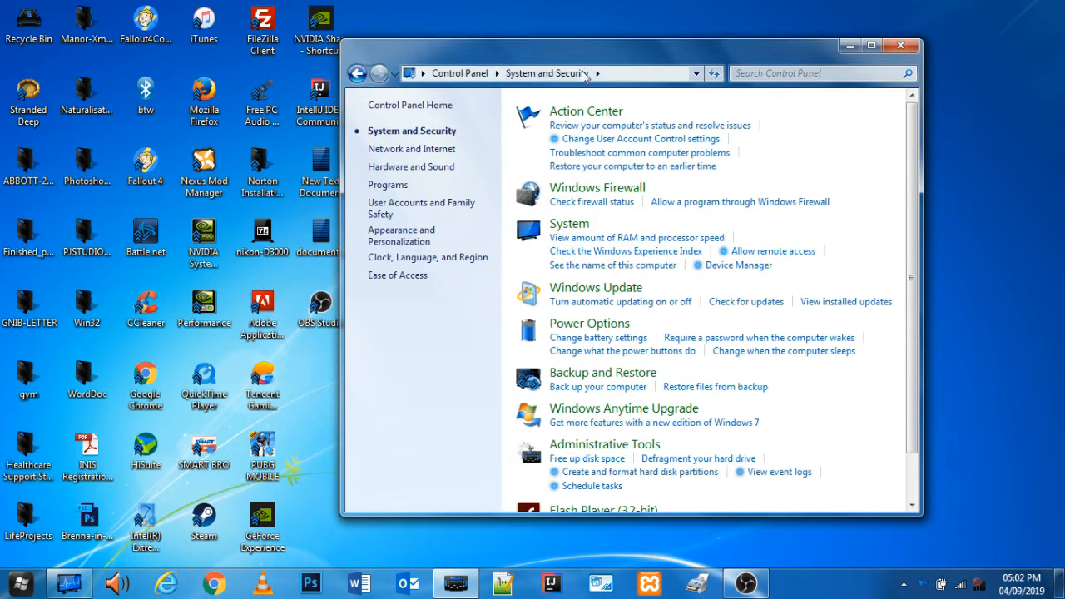
{"action": "left_click", "coordinate": [586, 230]}
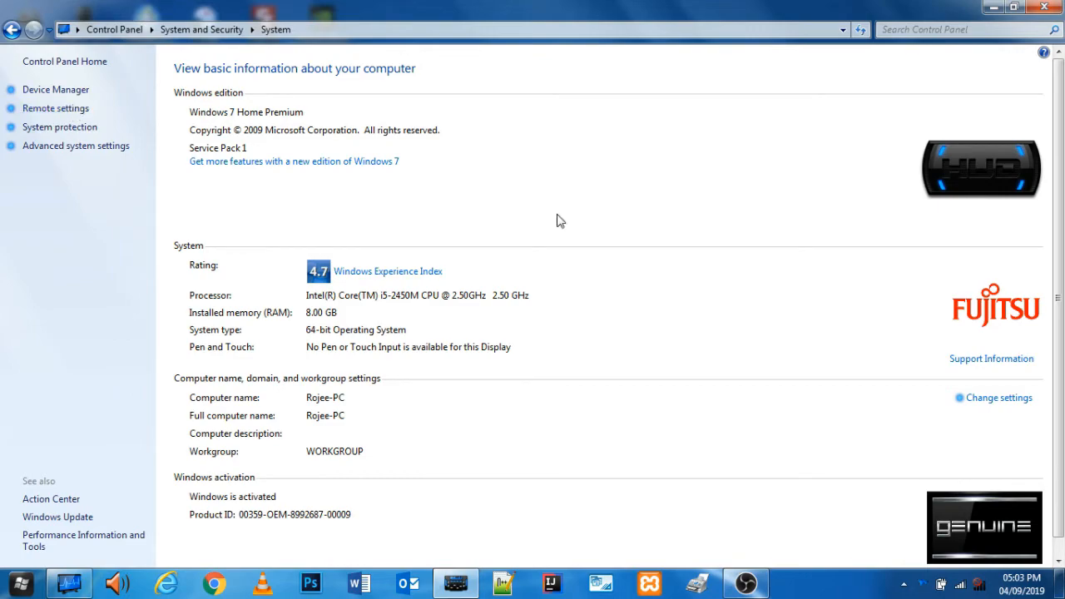
{"action": "left_click", "coordinate": [993, 6]}
{"action": "left_click", "coordinate": [21, 585]}
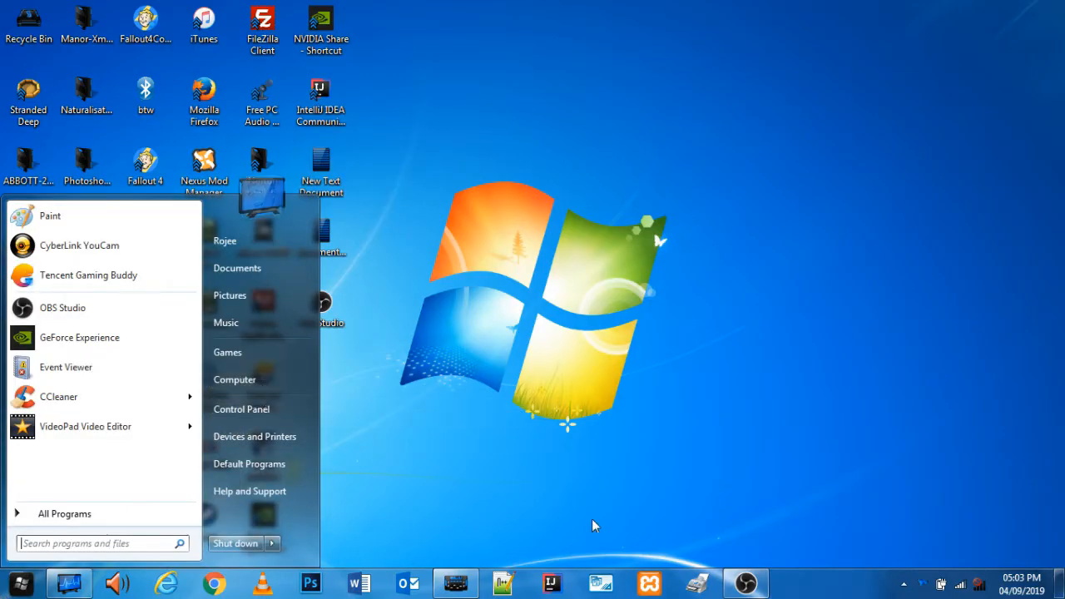
{"action": "left_click", "coordinate": [325, 361]}
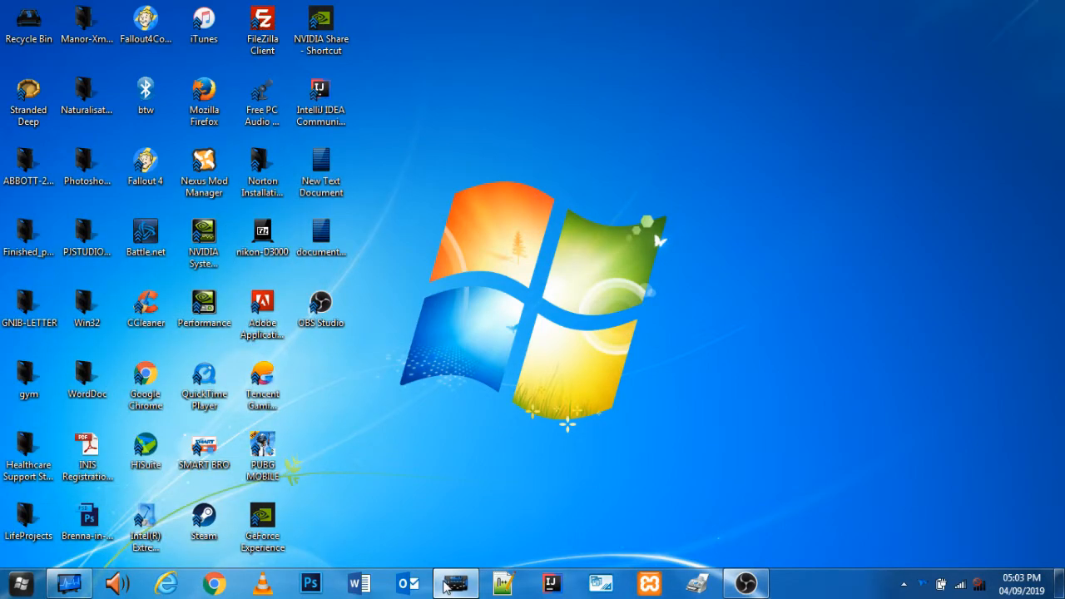
{"action": "left_click", "coordinate": [454, 583]}
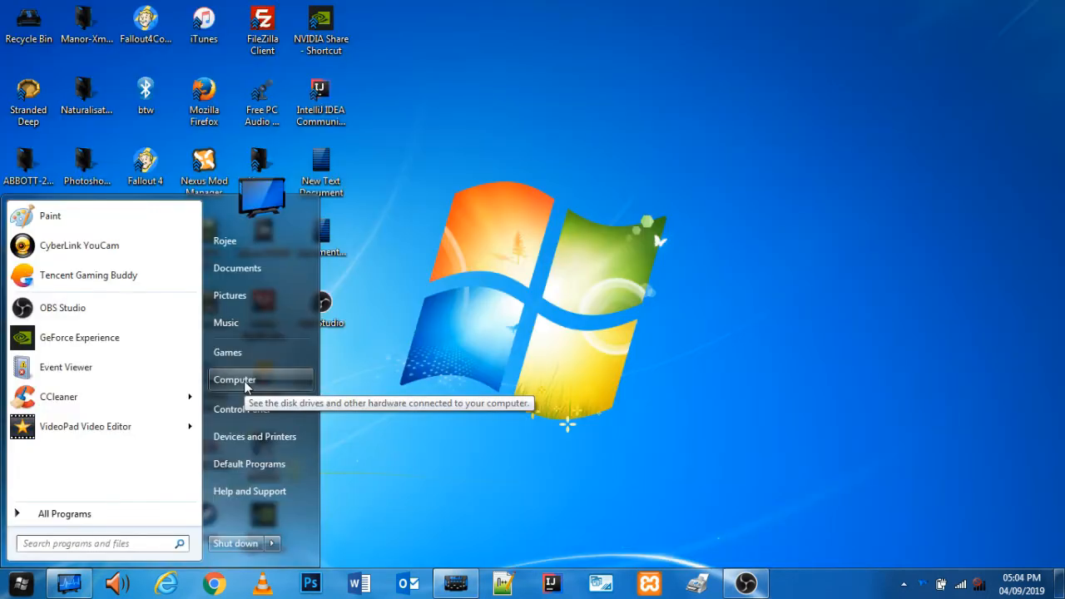
Open the properties of the System (C:) drive from Computer and start Disk Cleanup for it
{"action": "left_click", "coordinate": [235, 380]}
{"action": "left_click", "coordinate": [590, 133]}
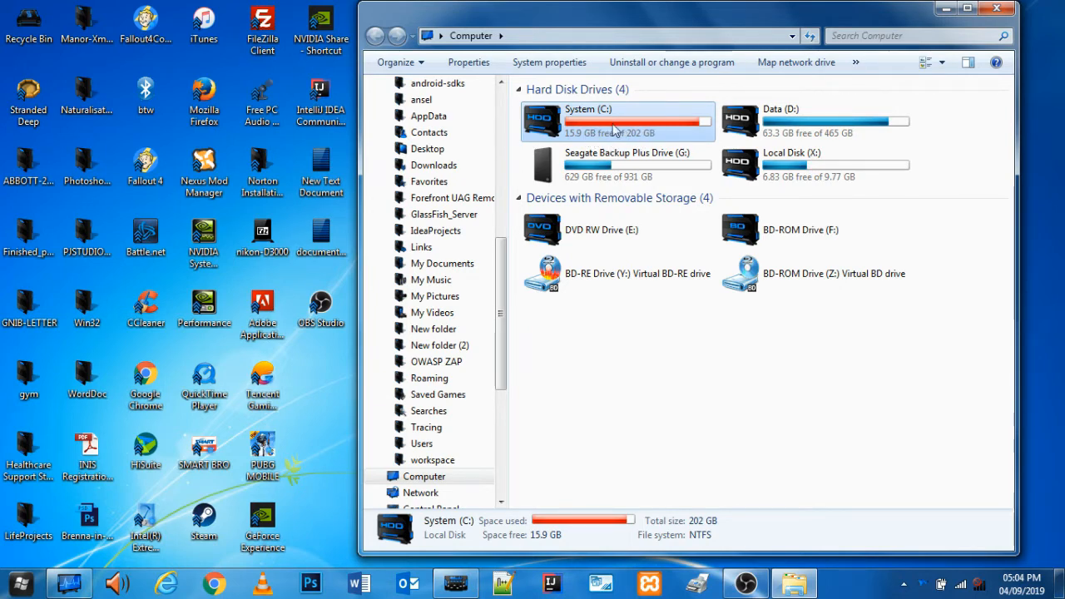
{"action": "right_click", "coordinate": [571, 119]}
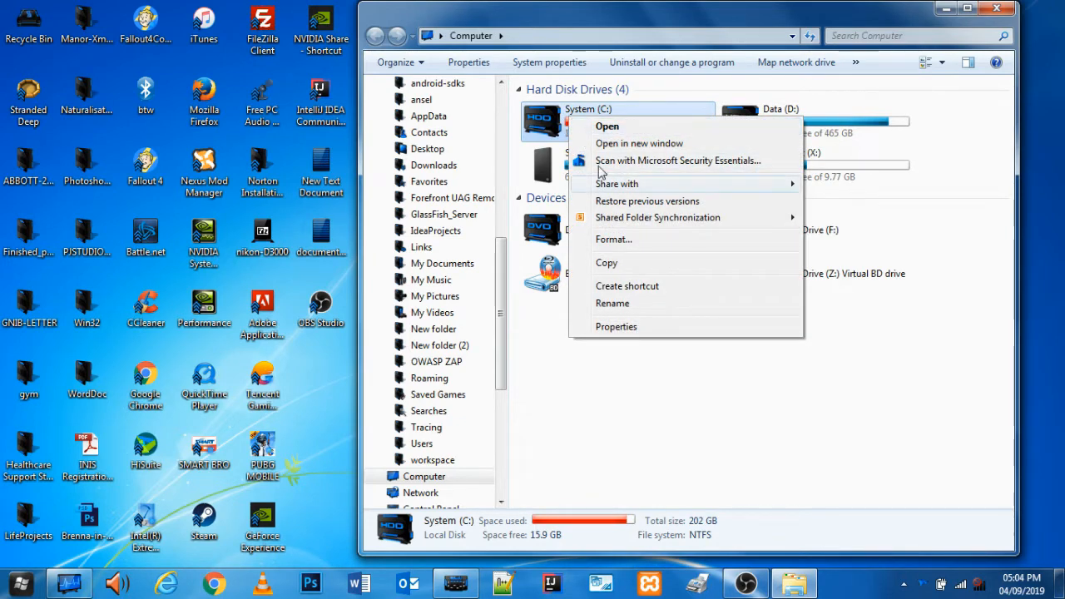
{"action": "left_click", "coordinate": [607, 327]}
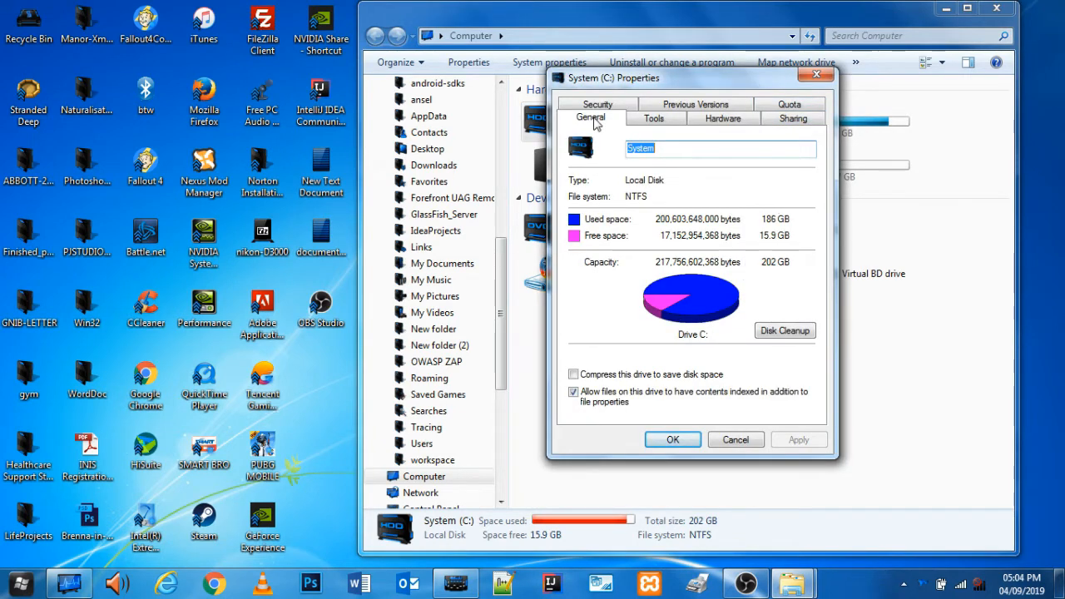
{"action": "left_click", "coordinate": [785, 331]}
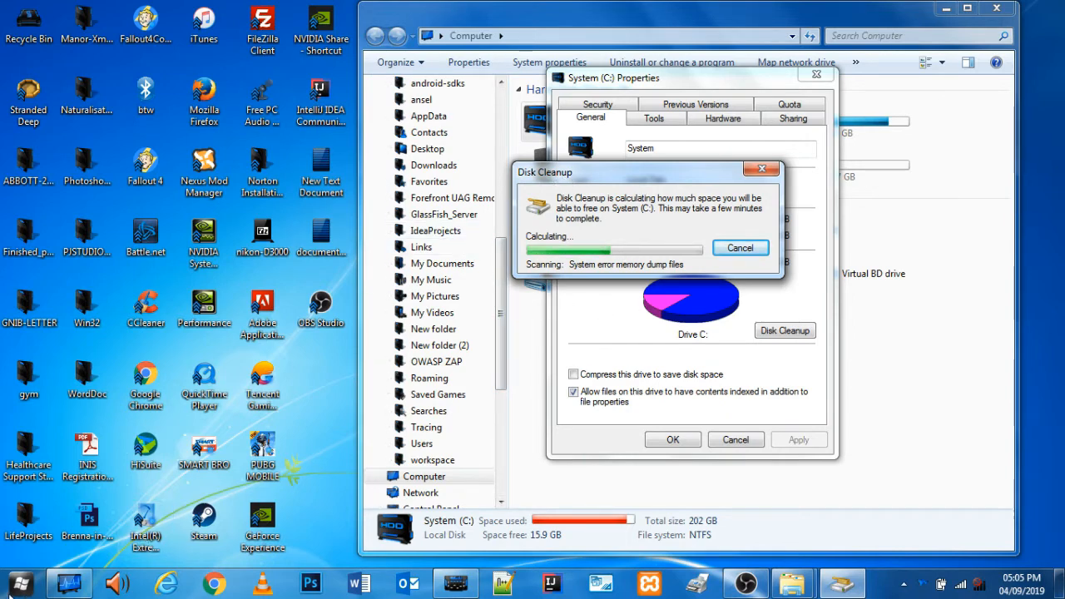
{"action": "mouse_move", "coordinate": [84, 589]}
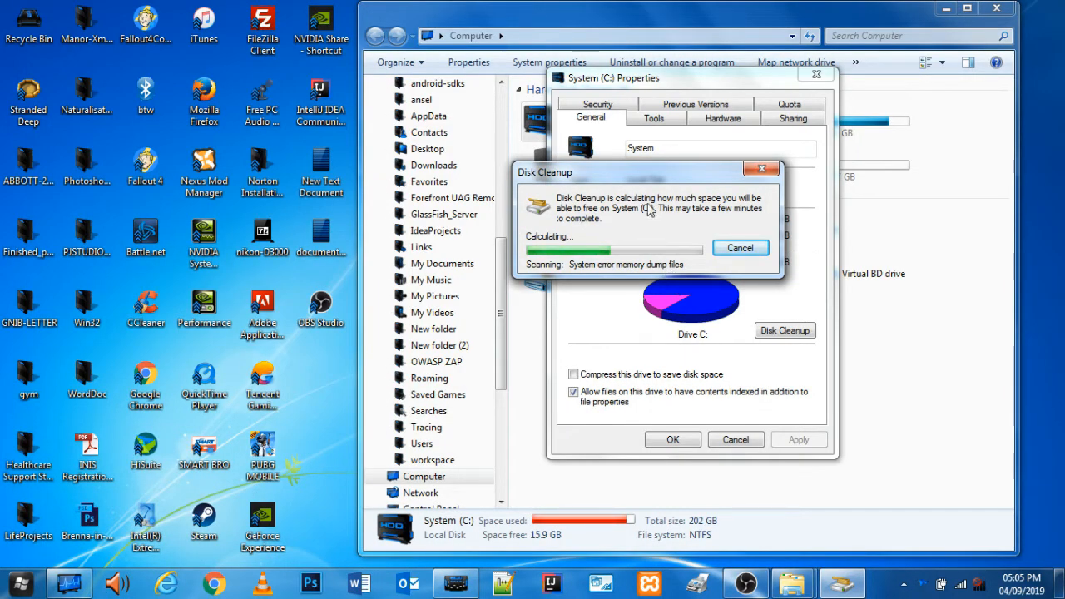
{"action": "left_click_drag", "start_coordinate": [652, 173], "coordinate": [626, 153]}
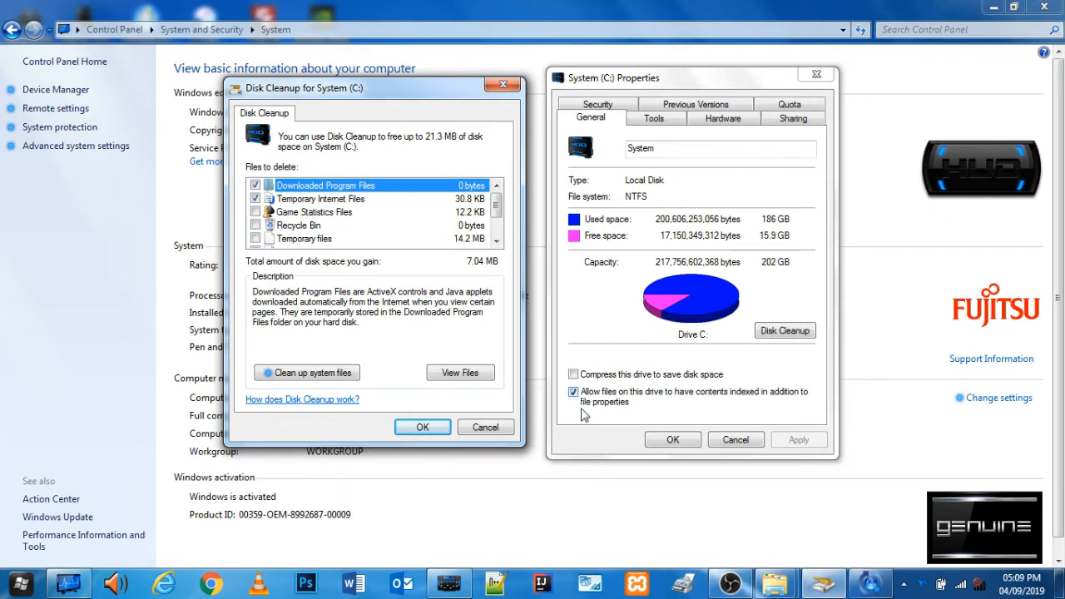
Mark Game Statistics Files, Recycle Bin, Temporary files and both per-user Windows Error Reporting items for deletion in Disk Cleanup
{"action": "mouse_move", "coordinate": [370, 88]}
{"action": "left_mouse_down"}
{"action": "mouse_move", "coordinate": [370, 112]}
{"action": "mouse_move", "coordinate": [385, 81]}
{"action": "left_mouse_up"}
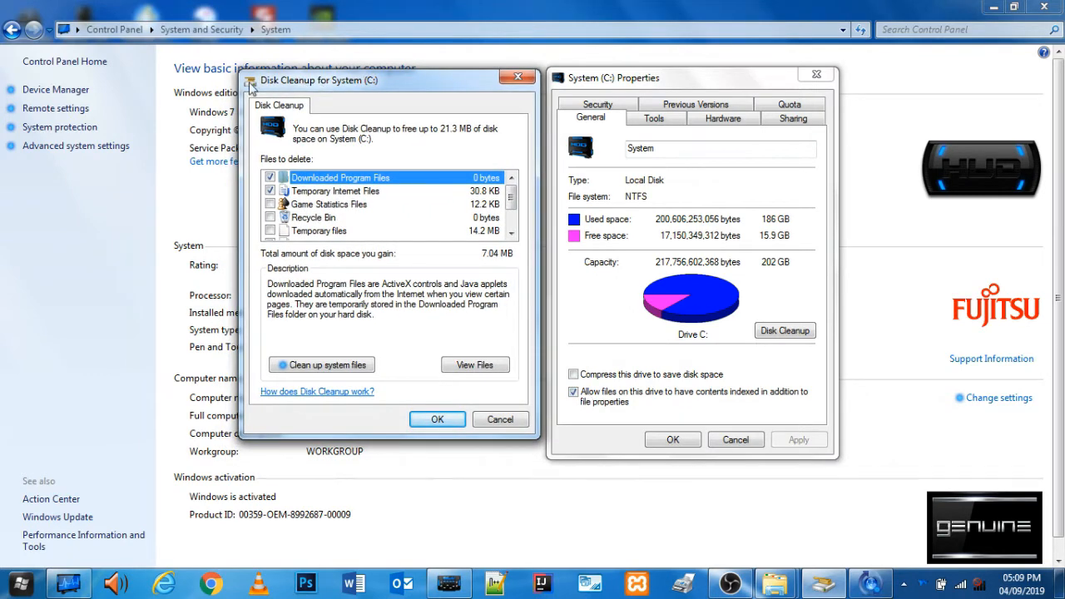
{"action": "scroll", "coordinate": [383, 208], "scroll_direction": "down", "scroll_amount": 1}
{"action": "scroll", "coordinate": [383, 208], "scroll_direction": "up", "scroll_amount": 1}
{"action": "left_click", "coordinate": [270, 218]}
{"action": "scroll", "coordinate": [327, 199], "scroll_direction": "down", "scroll_amount": 1}
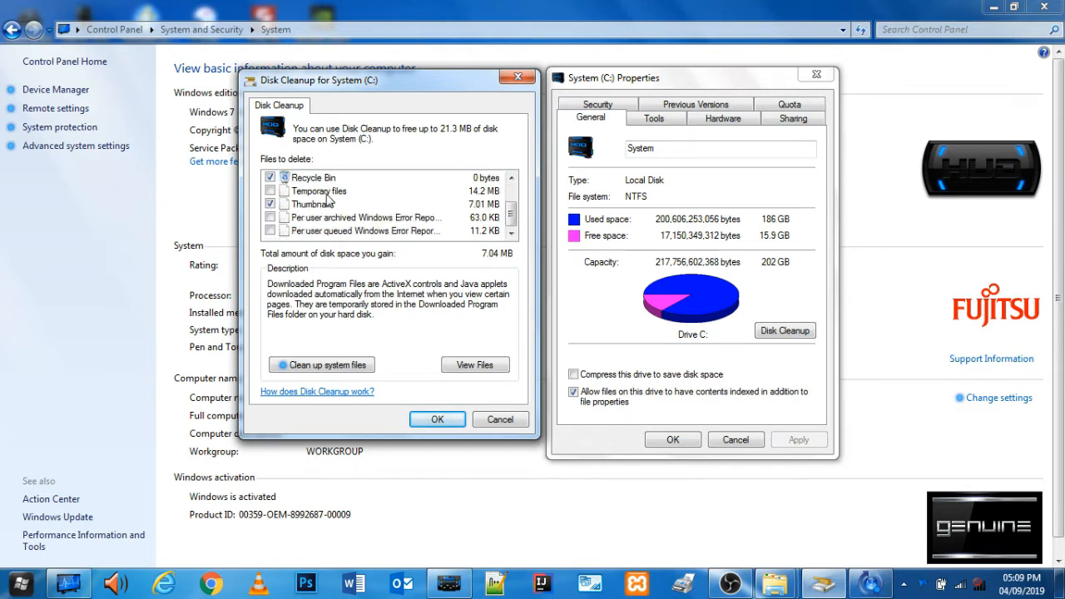
{"action": "left_click", "coordinate": [271, 192]}
{"action": "left_click", "coordinate": [270, 218]}
{"action": "scroll", "coordinate": [279, 236], "scroll_direction": "up", "scroll_amount": 1}
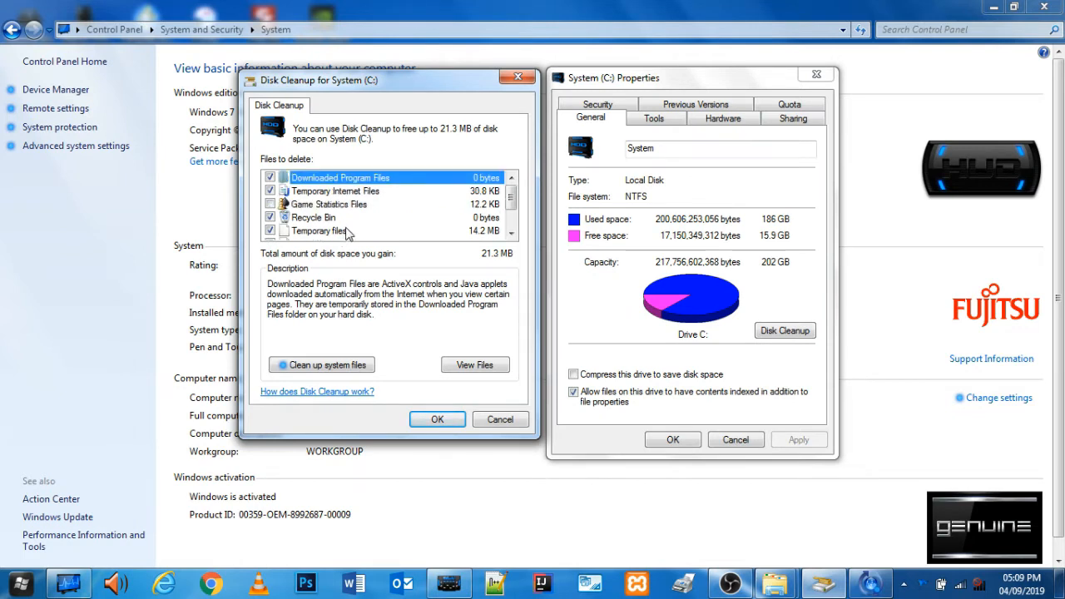
{"action": "scroll", "coordinate": [348, 234], "scroll_direction": "down", "scroll_amount": 1}
{"action": "scroll", "coordinate": [333, 219], "scroll_direction": "up", "scroll_amount": 1}
{"action": "scroll", "coordinate": [297, 223], "scroll_direction": "down", "scroll_amount": 1}
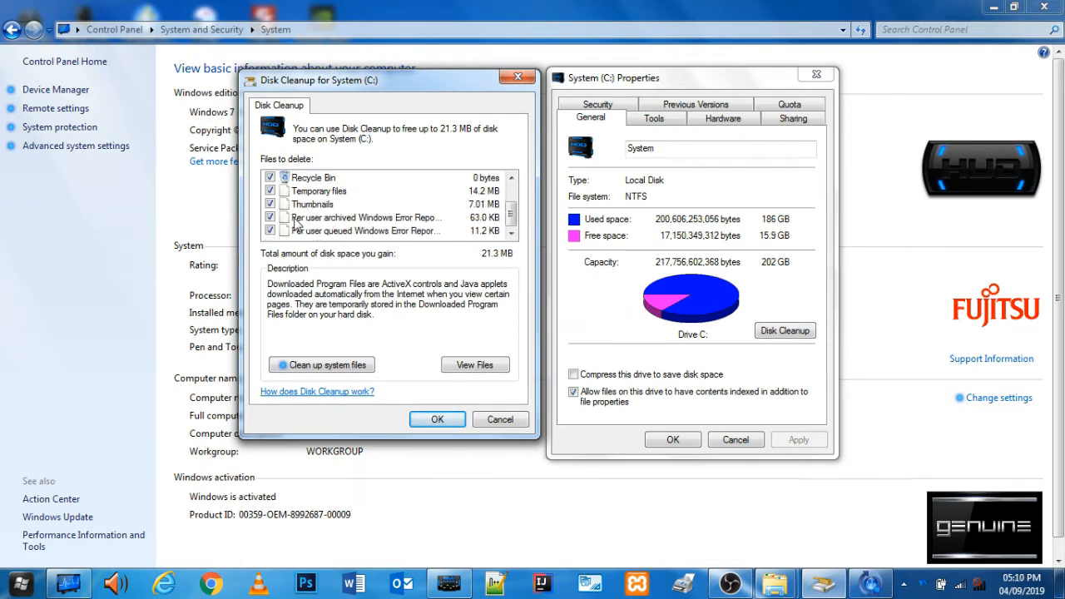
{"action": "scroll", "coordinate": [296, 223], "scroll_direction": "up", "scroll_amount": 1}
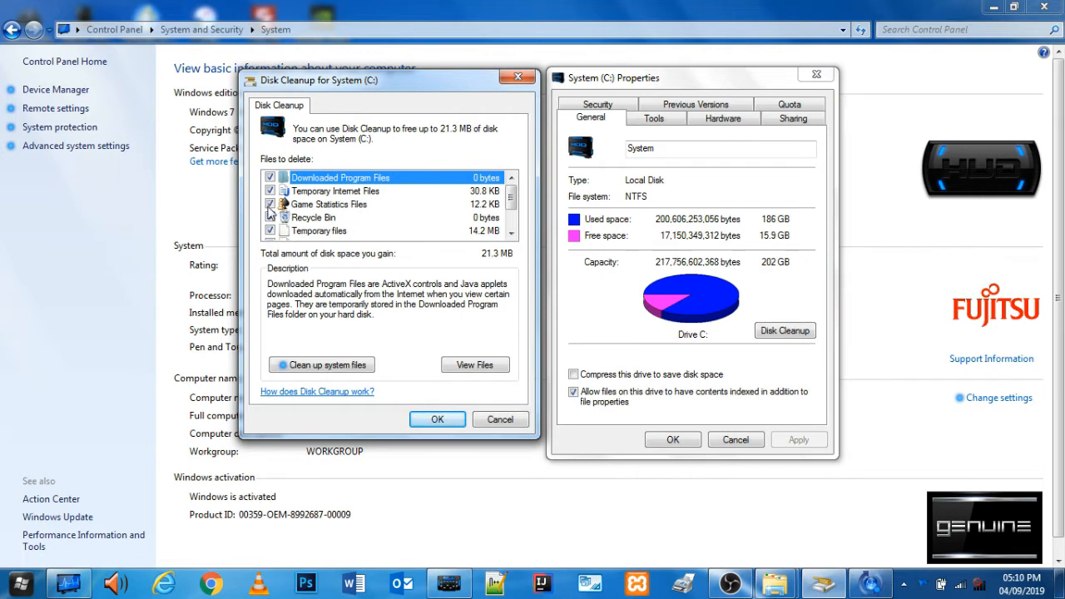
{"action": "scroll", "coordinate": [350, 226], "scroll_direction": "down", "scroll_amount": 1}
{"action": "scroll", "coordinate": [363, 228], "scroll_direction": "up", "scroll_amount": 1}
{"action": "left_click_drag", "start_coordinate": [511, 199], "coordinate": [510, 260]}
Run the cleanup, permanently deleting the selected files, and close the System (C:) drive's properties
{"action": "left_click", "coordinate": [438, 420]}
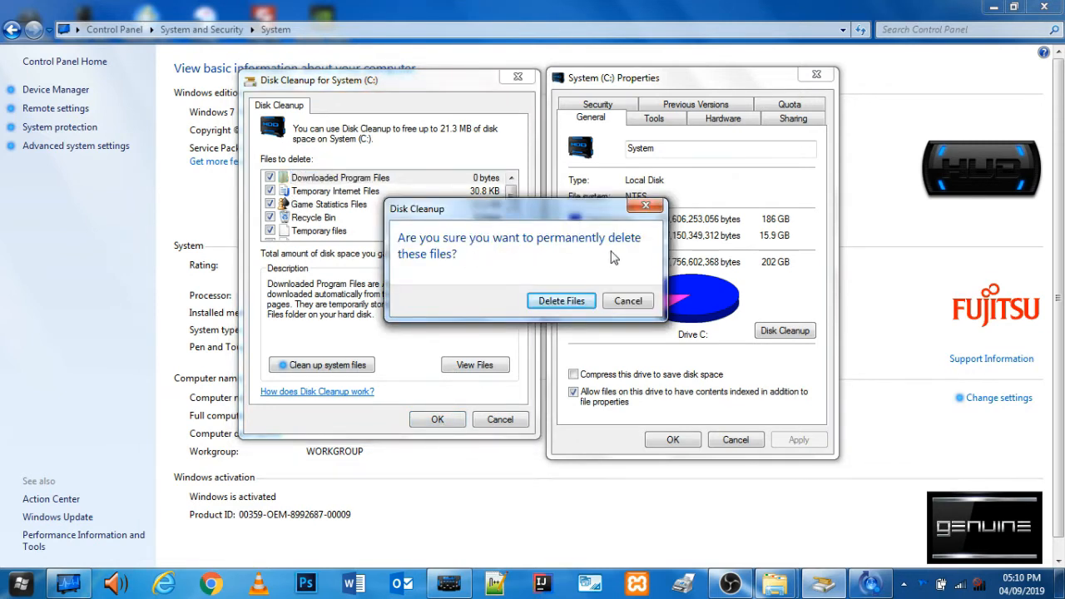
{"action": "left_click", "coordinate": [563, 301]}
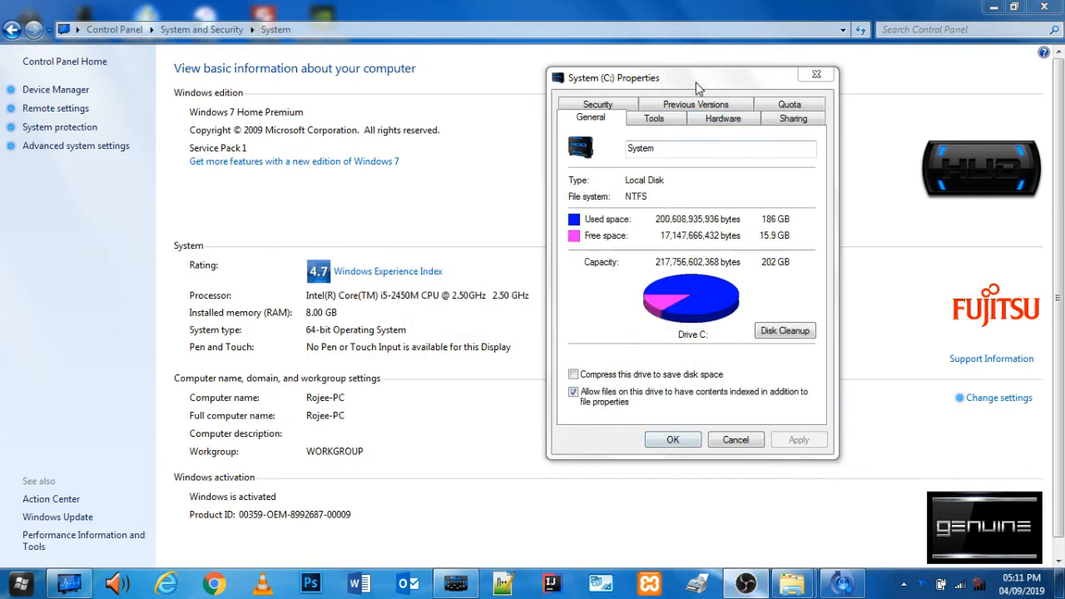
{"action": "left_click_drag", "start_coordinate": [682, 89], "coordinate": [648, 91]}
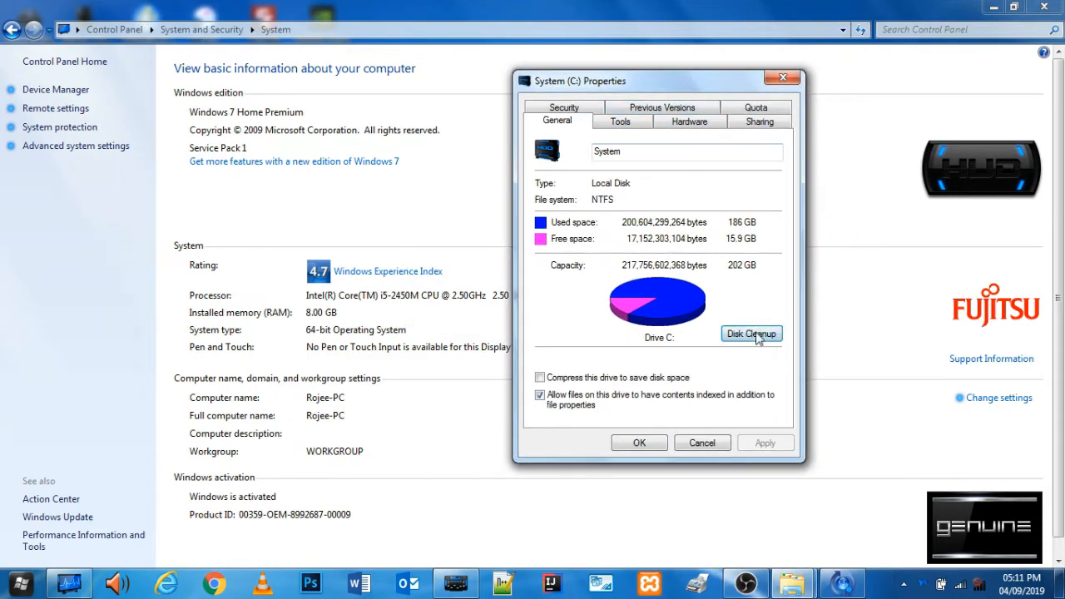
{"action": "left_click", "coordinate": [782, 79]}
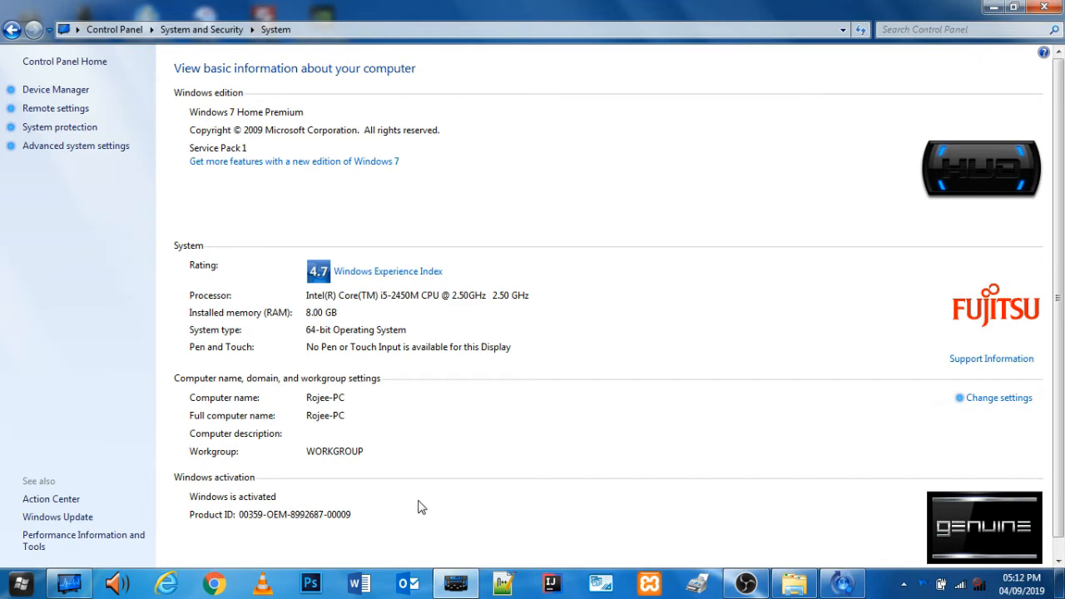
Reopen the System (C:) drive's properties from Computer and launch its defragmentation tool
{"action": "left_click", "coordinate": [21, 583]}
{"action": "left_click", "coordinate": [236, 382]}
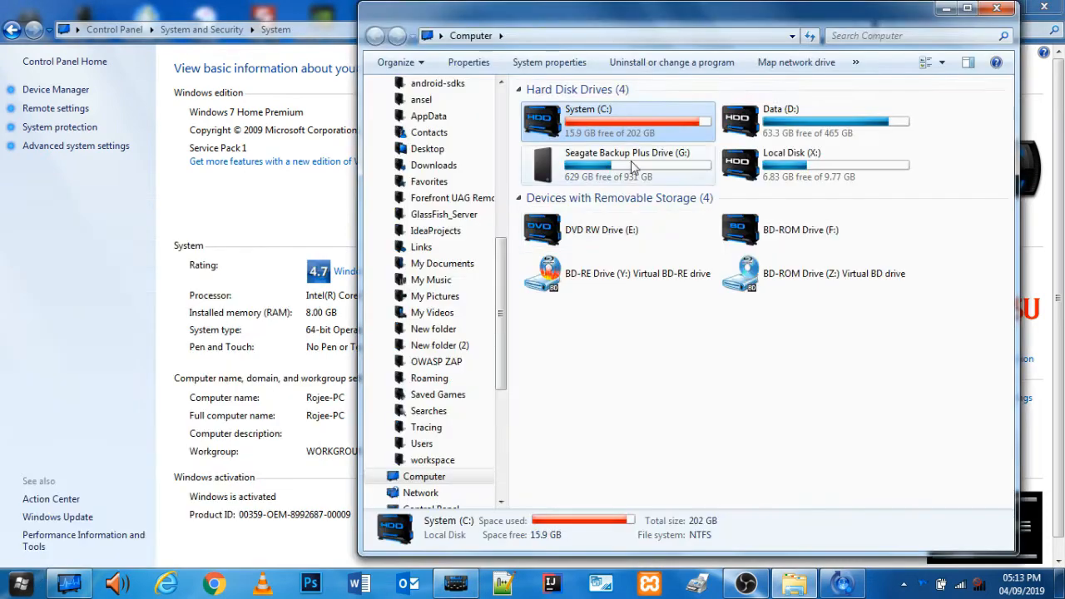
{"action": "right_click", "coordinate": [591, 125]}
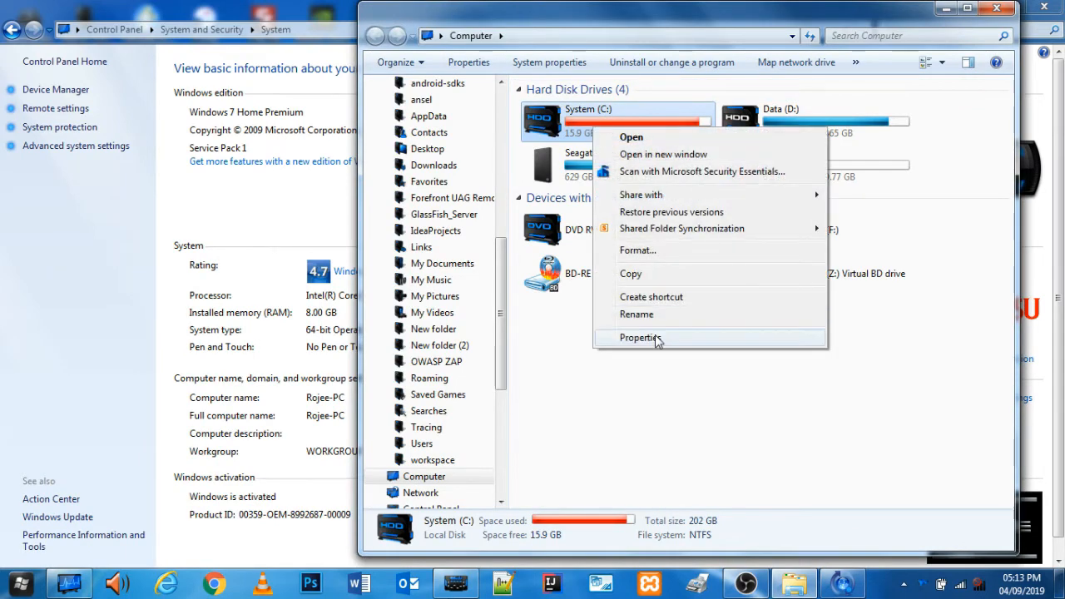
{"action": "left_click", "coordinate": [657, 341]}
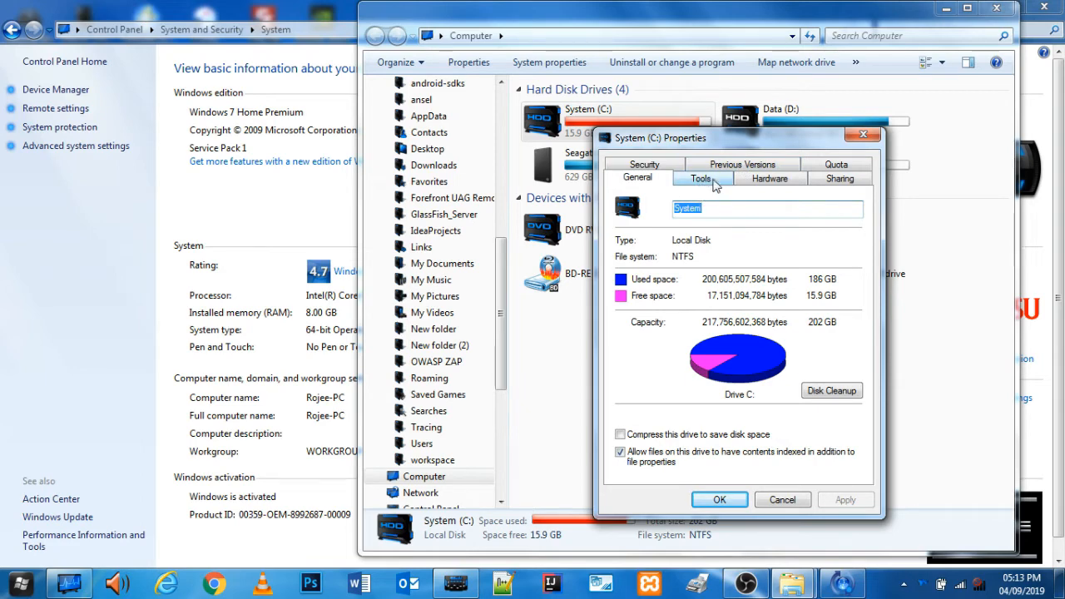
{"action": "left_click", "coordinate": [703, 179]}
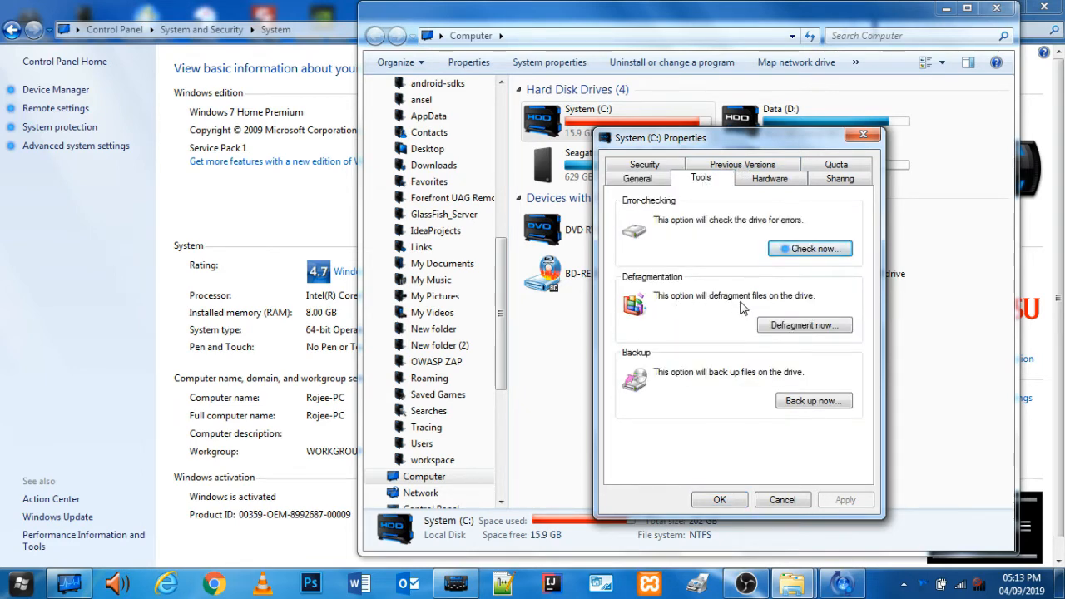
{"action": "left_click", "coordinate": [812, 330]}
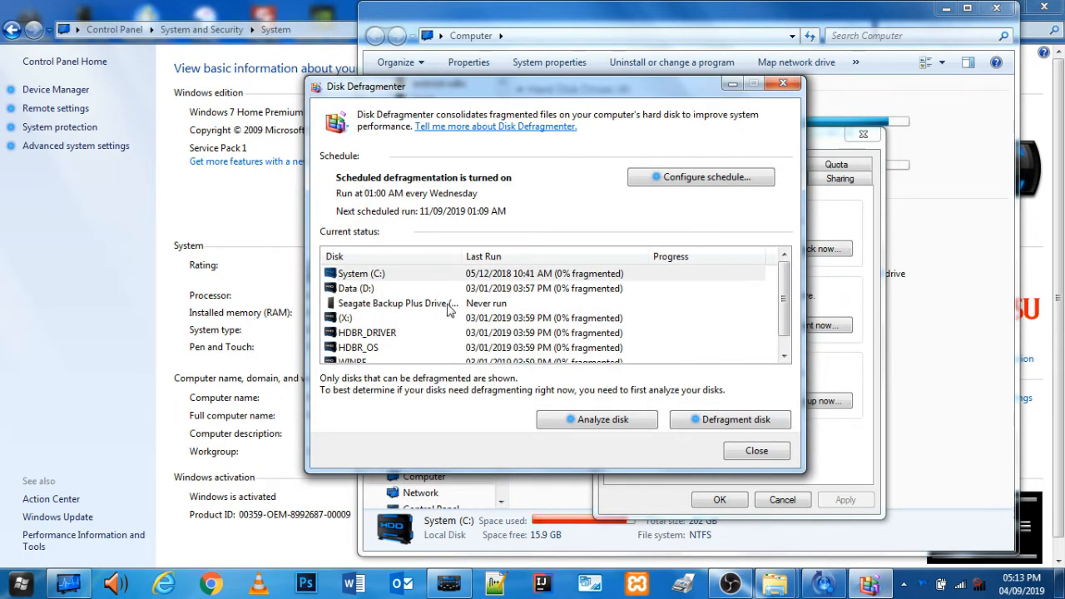
Select the System (C:) disk in Disk Defragmenter and start analyzing it
{"action": "scroll", "coordinate": [786, 300], "scroll_direction": "down", "scroll_amount": 1}
{"action": "scroll", "coordinate": [786, 300], "scroll_direction": "up", "scroll_amount": 1}
{"action": "left_click", "coordinate": [526, 277]}
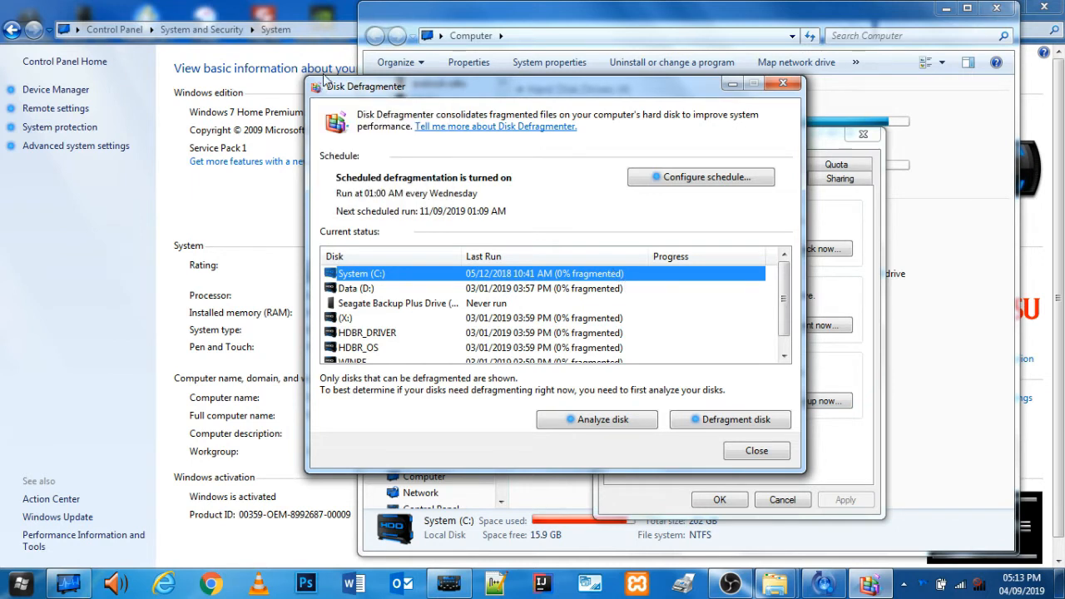
{"action": "left_click", "coordinate": [509, 291]}
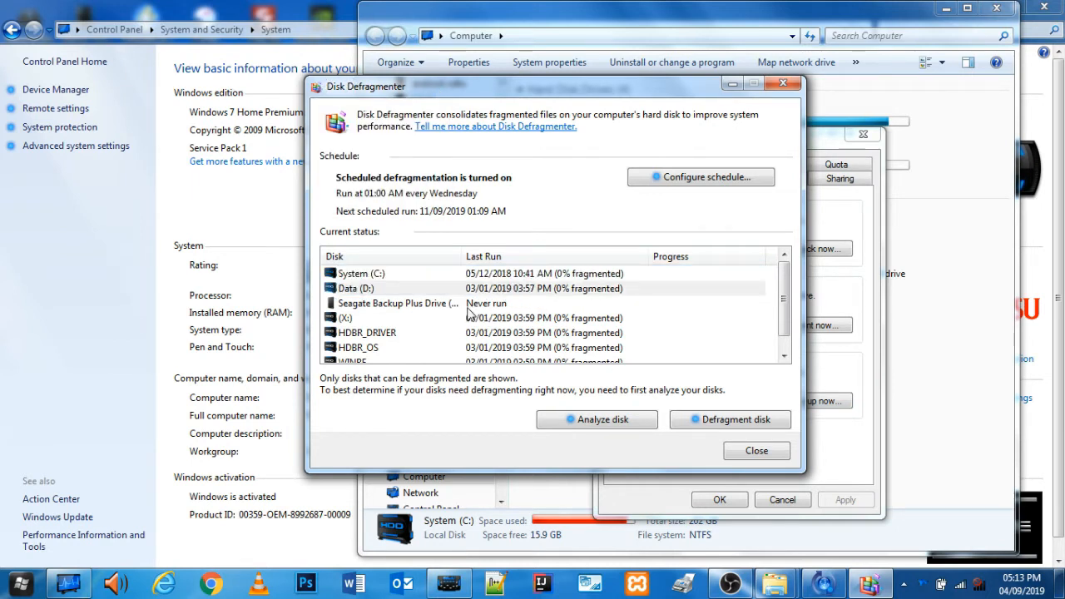
{"action": "left_click", "coordinate": [462, 306]}
{"action": "left_click", "coordinate": [410, 279]}
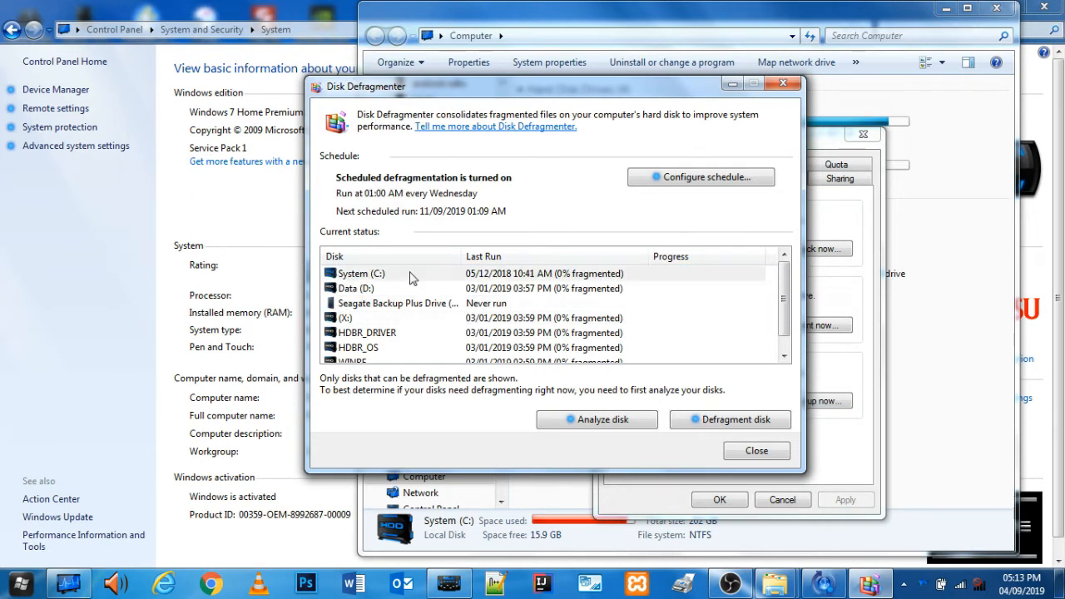
{"action": "left_click", "coordinate": [367, 275]}
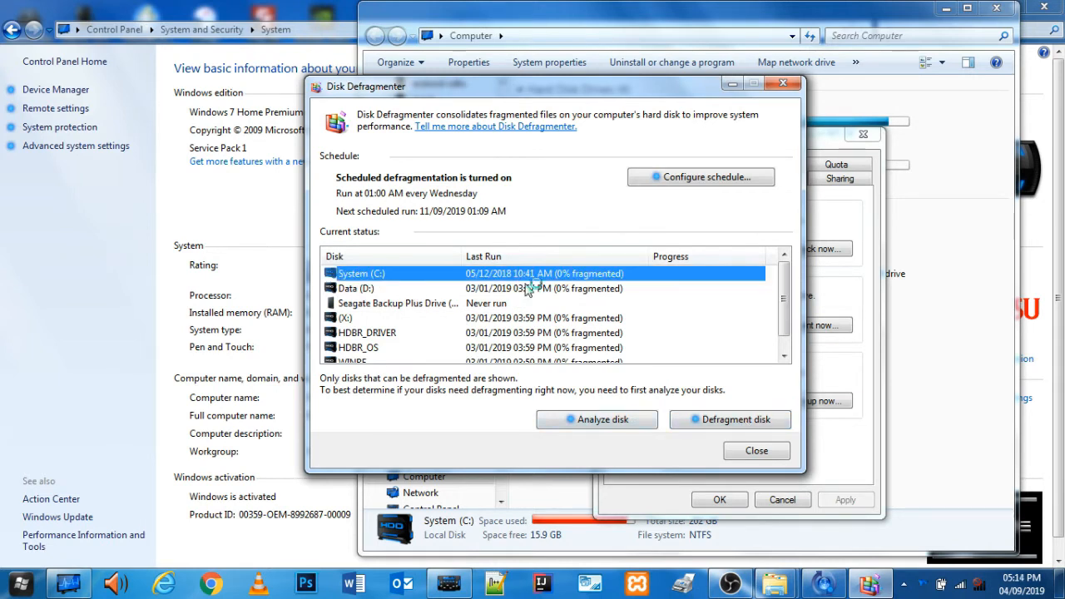
{"action": "left_click", "coordinate": [612, 421]}
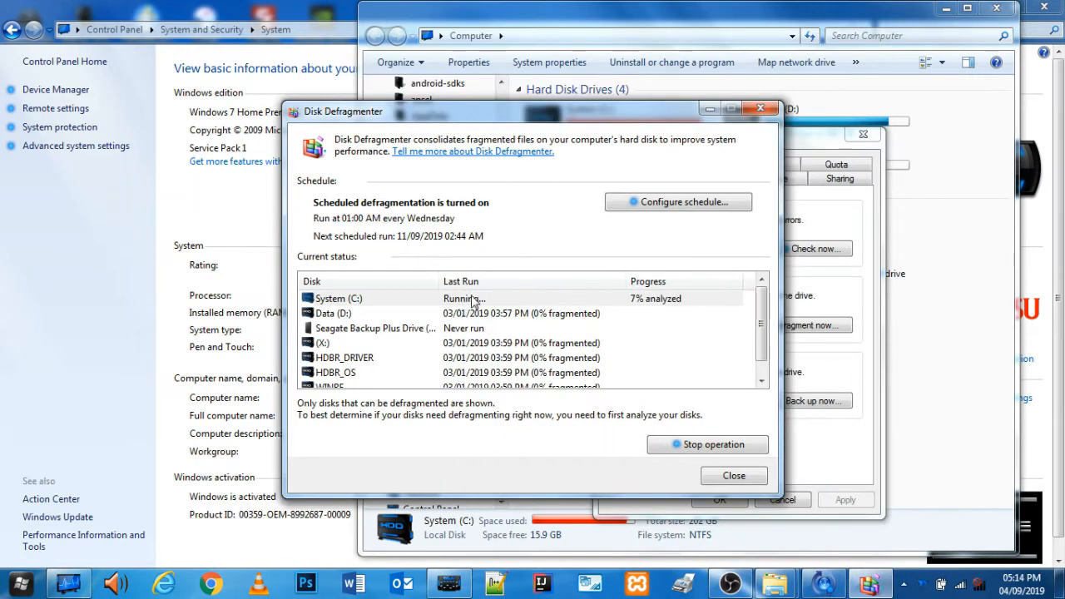
{"action": "left_click", "coordinate": [455, 300]}
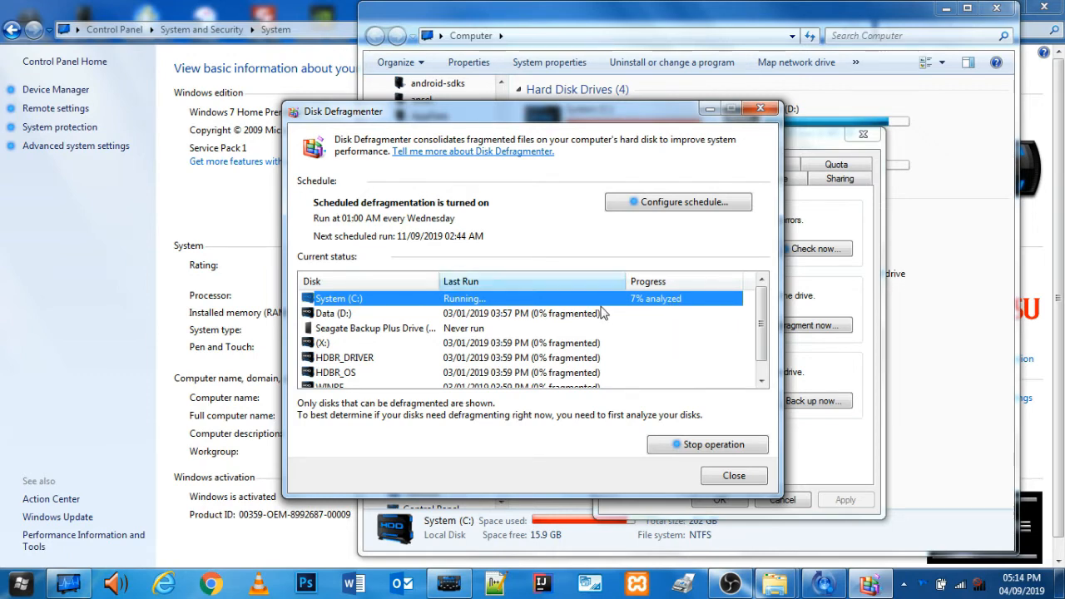
{"action": "left_click_drag", "start_coordinate": [456, 116], "coordinate": [464, 112]}
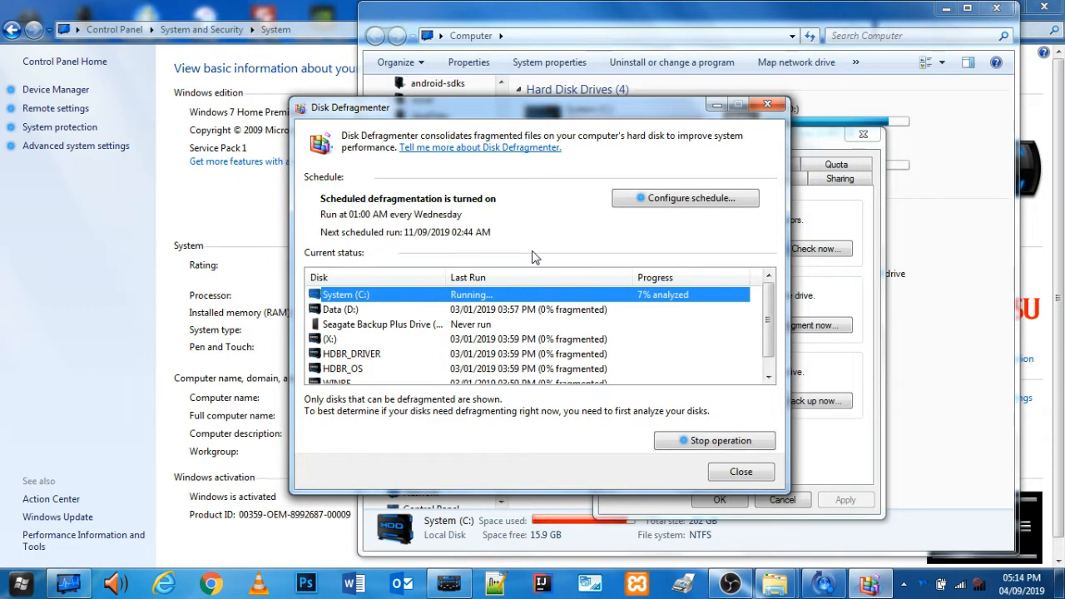
{"action": "left_click_drag", "start_coordinate": [436, 112], "coordinate": [443, 109]}
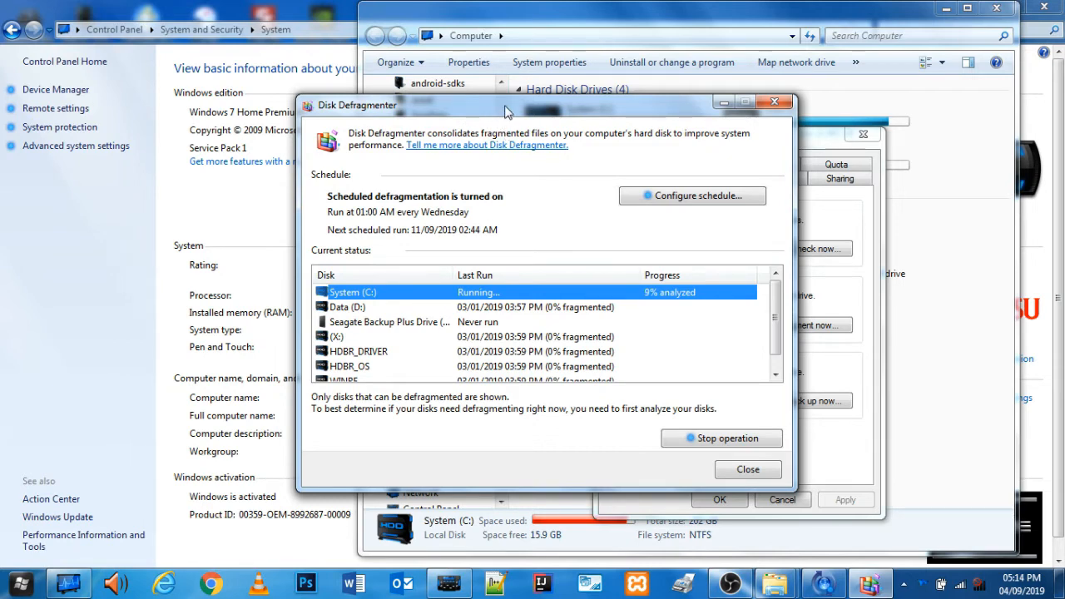
{"action": "left_click_drag", "start_coordinate": [506, 111], "coordinate": [523, 106]}
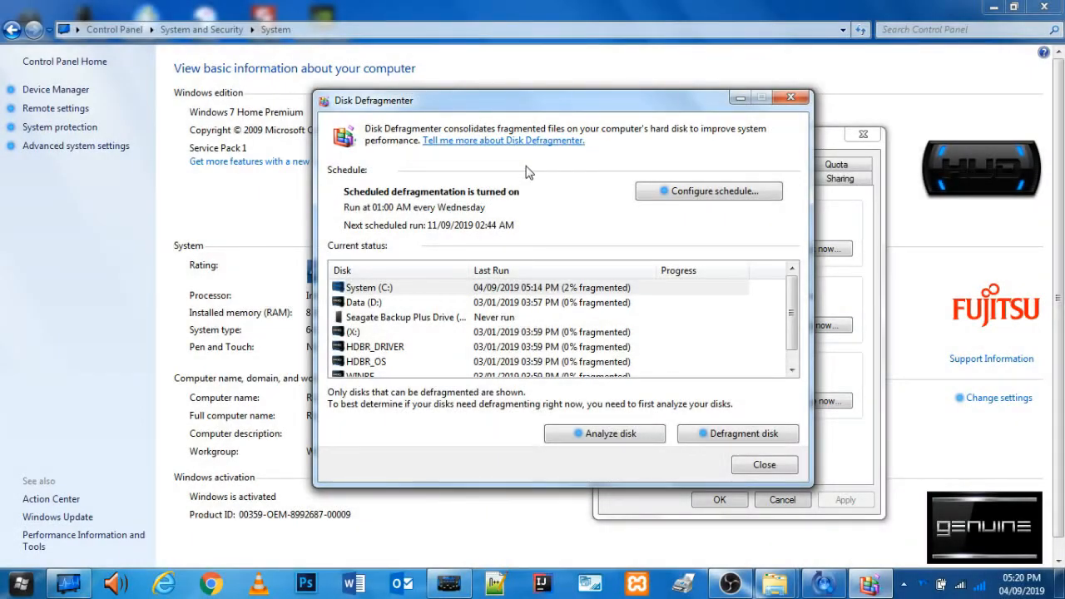
Select the analyzed System (C:) disk and start defragmenting it
{"action": "left_click", "coordinate": [468, 288]}
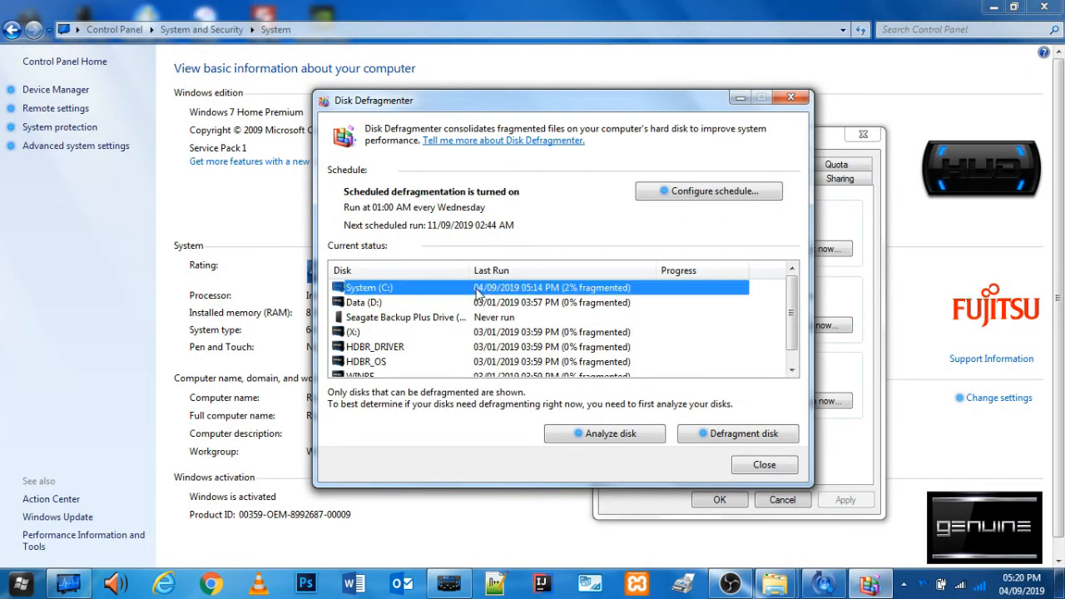
{"action": "left_click_drag", "start_coordinate": [437, 105], "coordinate": [454, 104]}
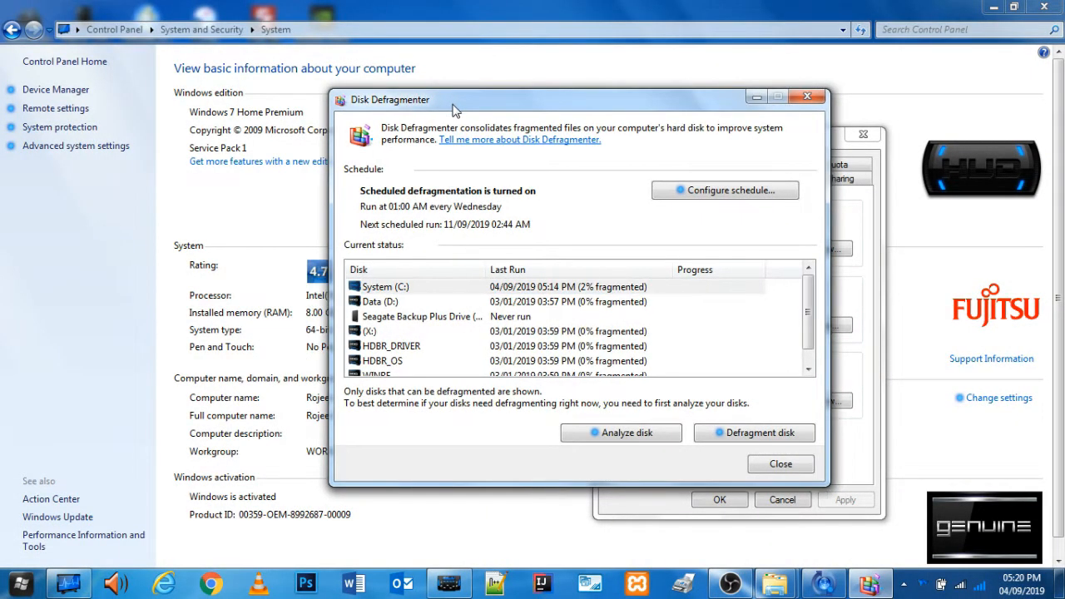
{"action": "left_click", "coordinate": [430, 287]}
{"action": "mouse_move", "coordinate": [550, 100]}
{"action": "left_mouse_down"}
{"action": "mouse_move", "coordinate": [563, 109]}
{"action": "mouse_move", "coordinate": [569, 99]}
{"action": "mouse_move", "coordinate": [557, 99]}
{"action": "left_mouse_up"}
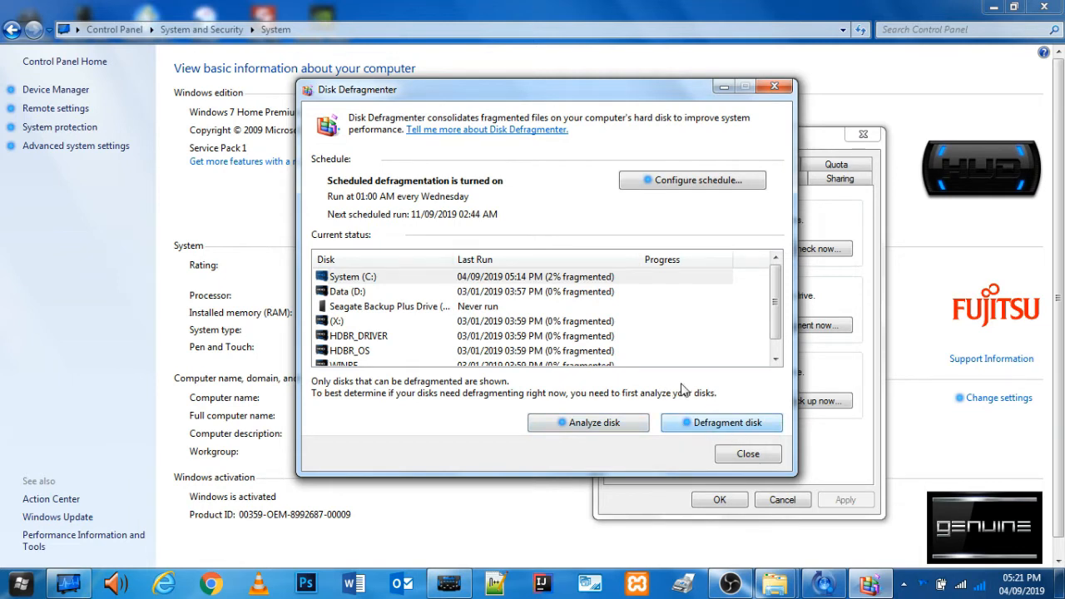
{"action": "left_click", "coordinate": [356, 283]}
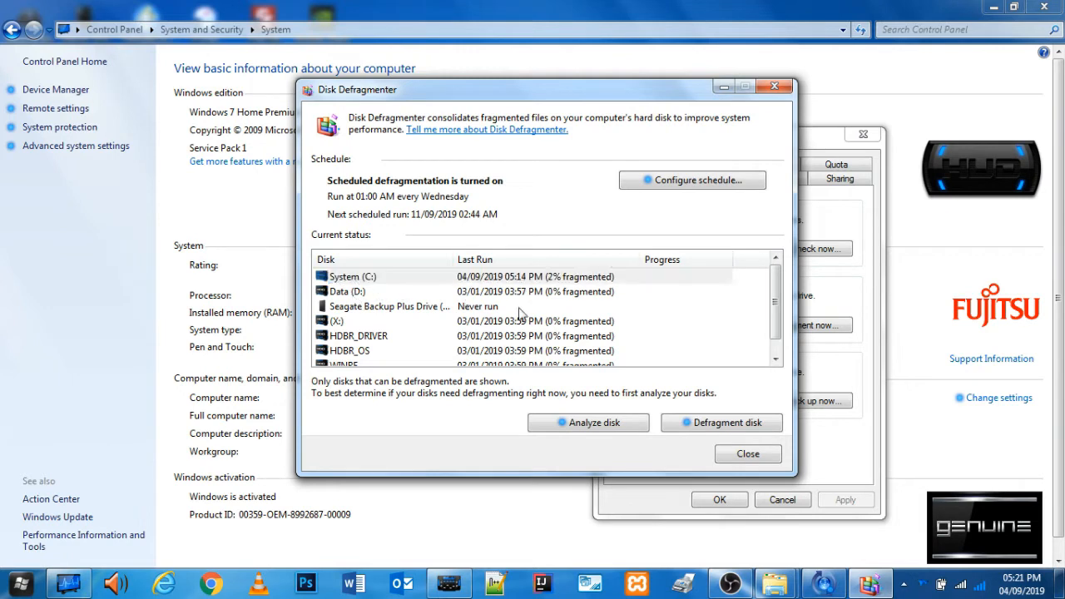
{"action": "left_click", "coordinate": [729, 430]}
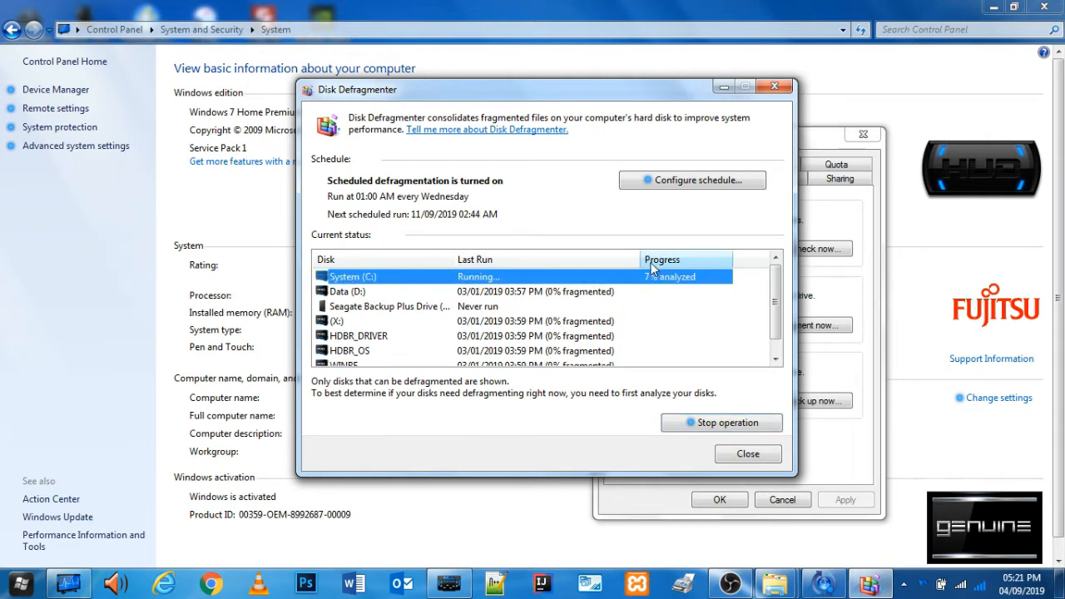
{"action": "left_click_drag", "start_coordinate": [642, 259], "coordinate": [650, 259]}
{"action": "left_click_drag", "start_coordinate": [499, 90], "coordinate": [536, 73]}
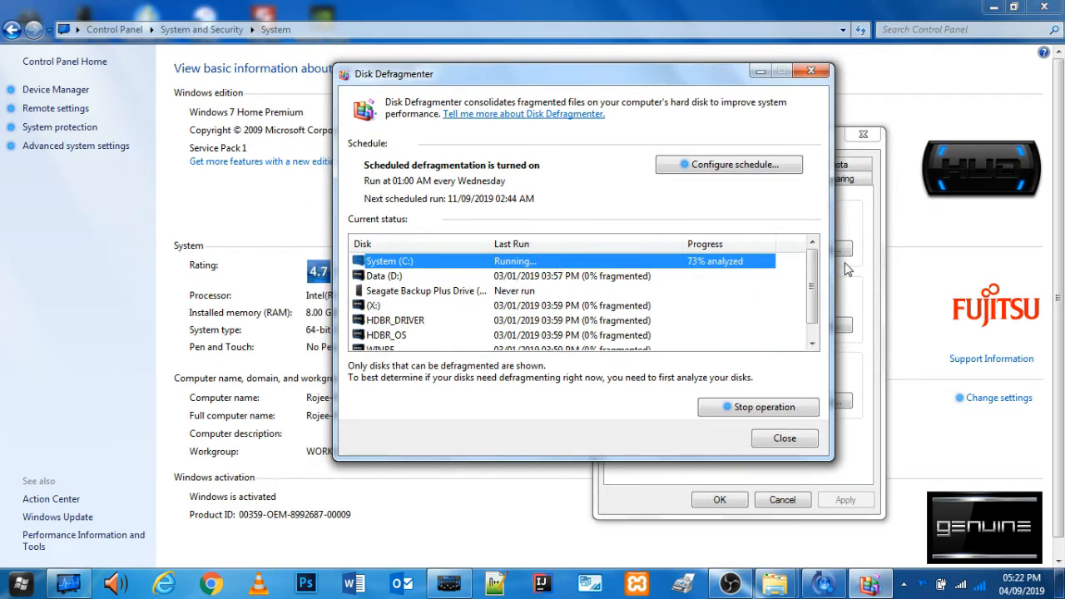
{"action": "left_click_drag", "start_coordinate": [551, 74], "coordinate": [557, 79]}
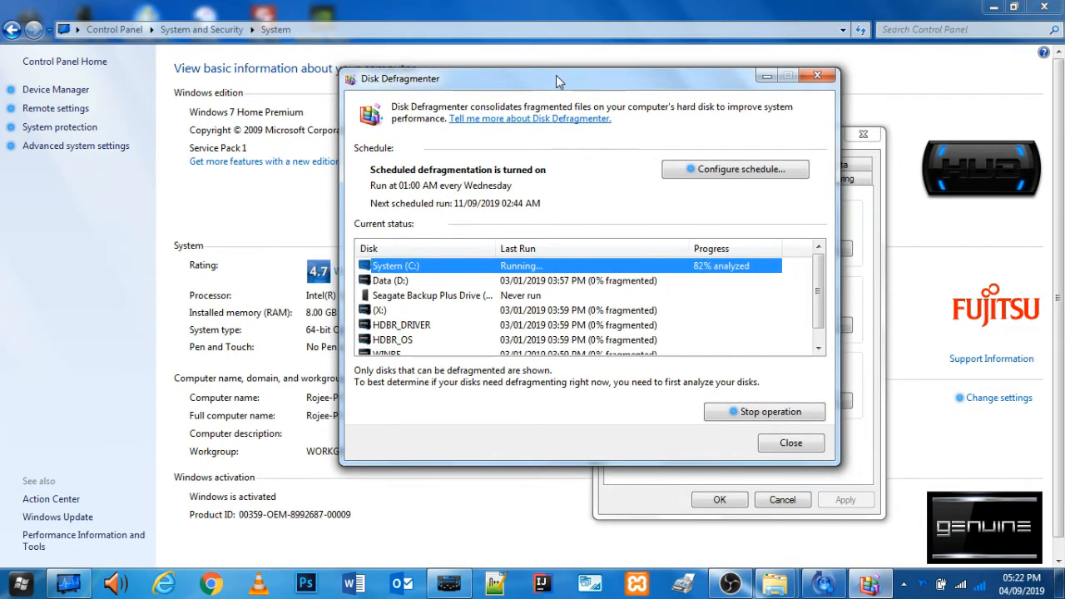
{"action": "left_click_drag", "start_coordinate": [556, 81], "coordinate": [559, 78]}
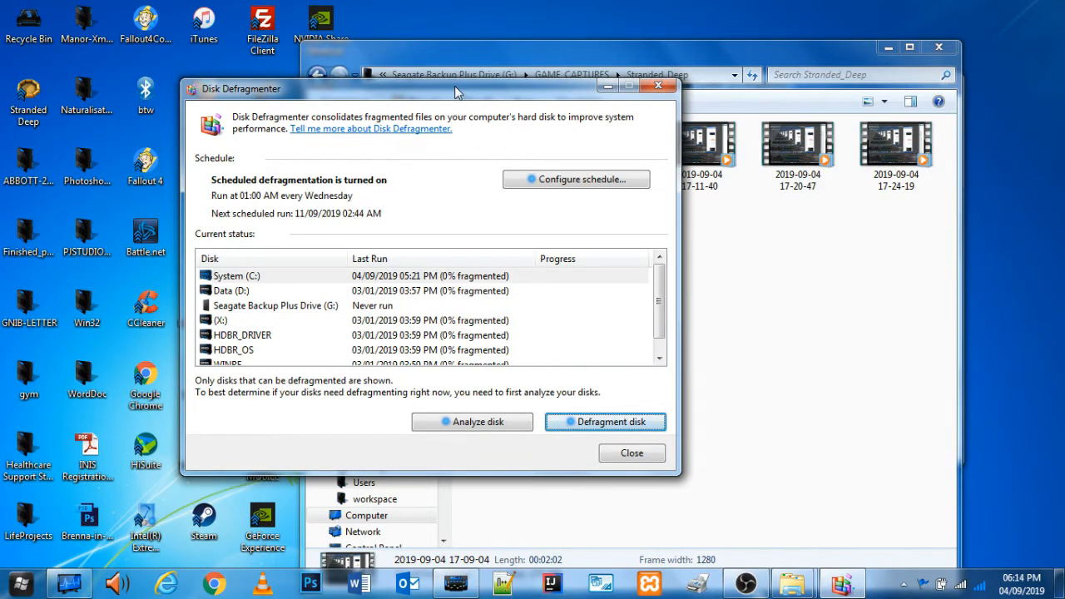
{"action": "left_click_drag", "start_coordinate": [462, 80], "coordinate": [477, 71]}
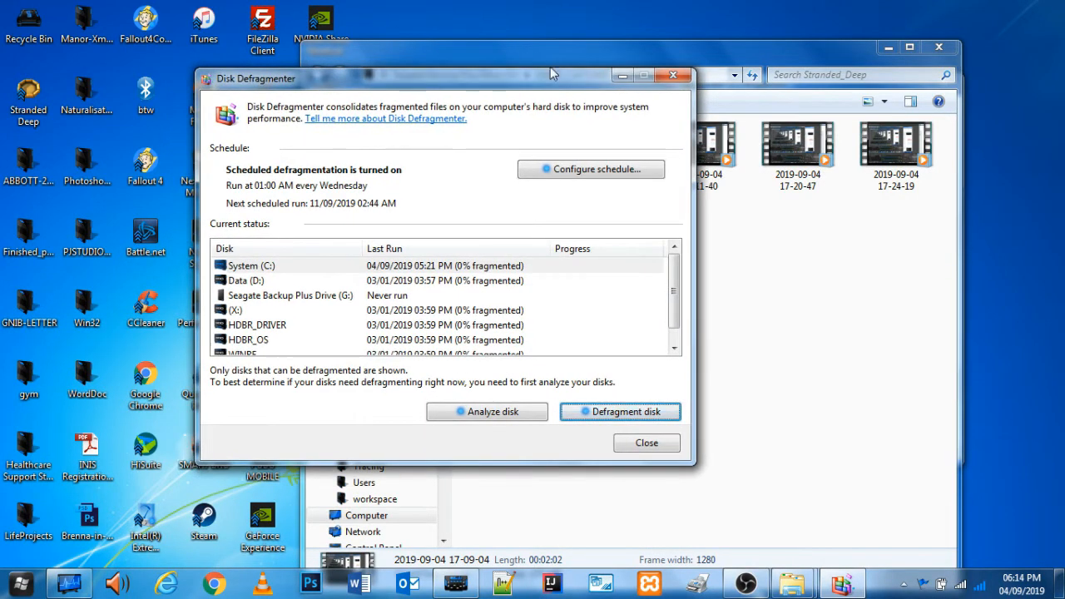
{"action": "left_click_drag", "start_coordinate": [422, 85], "coordinate": [501, 81]}
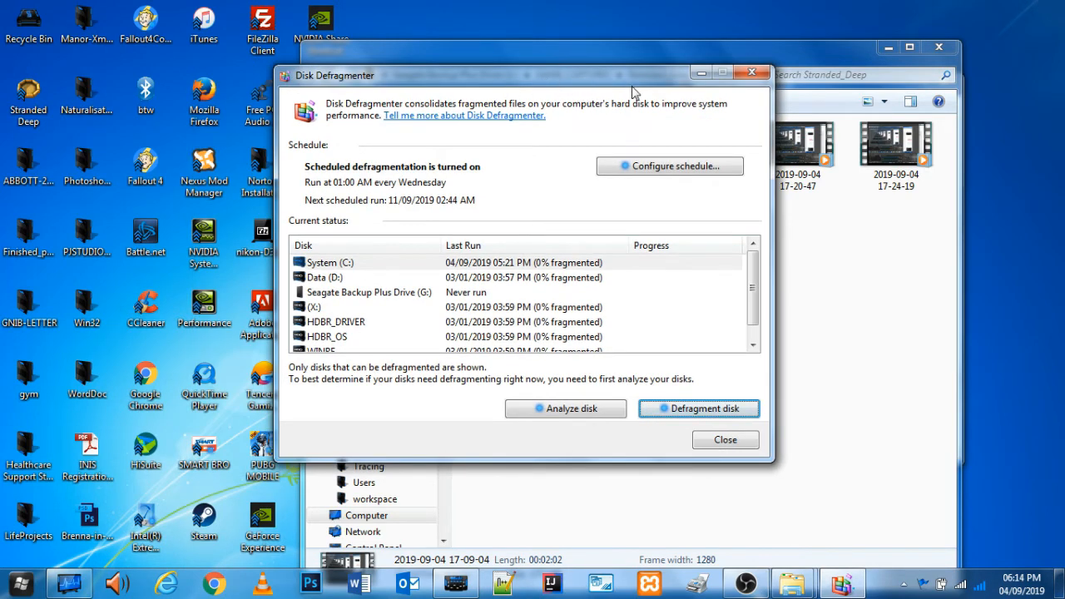
{"action": "left_click_drag", "start_coordinate": [632, 85], "coordinate": [645, 95]}
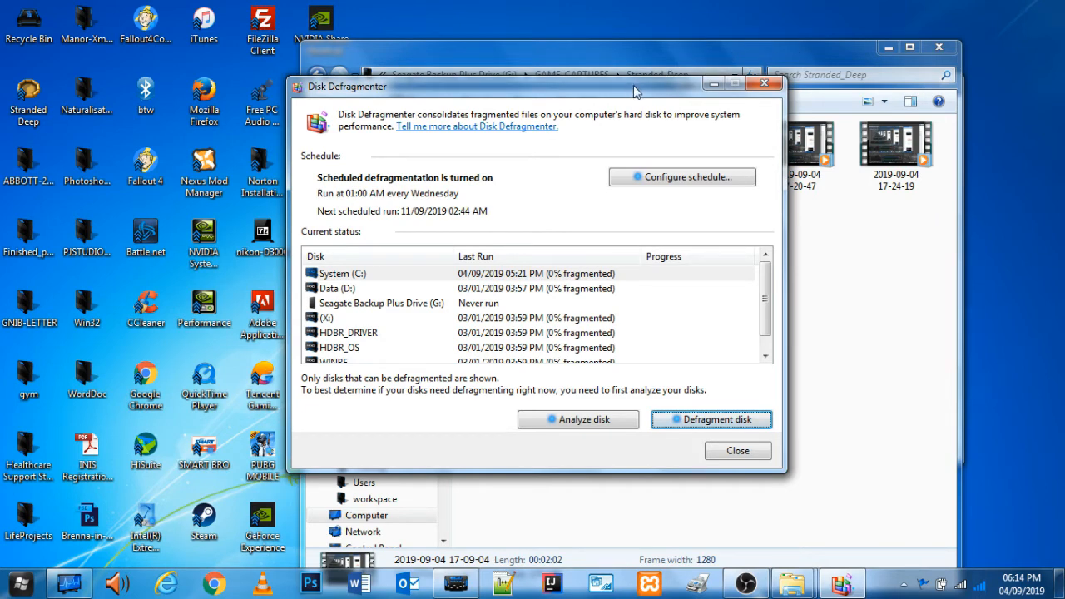
{"action": "left_click_drag", "start_coordinate": [630, 90], "coordinate": [616, 100]}
Check the System (C:) disk's last run and fragmentation level after defragmenting
{"action": "mouse_move", "coordinate": [795, 590]}
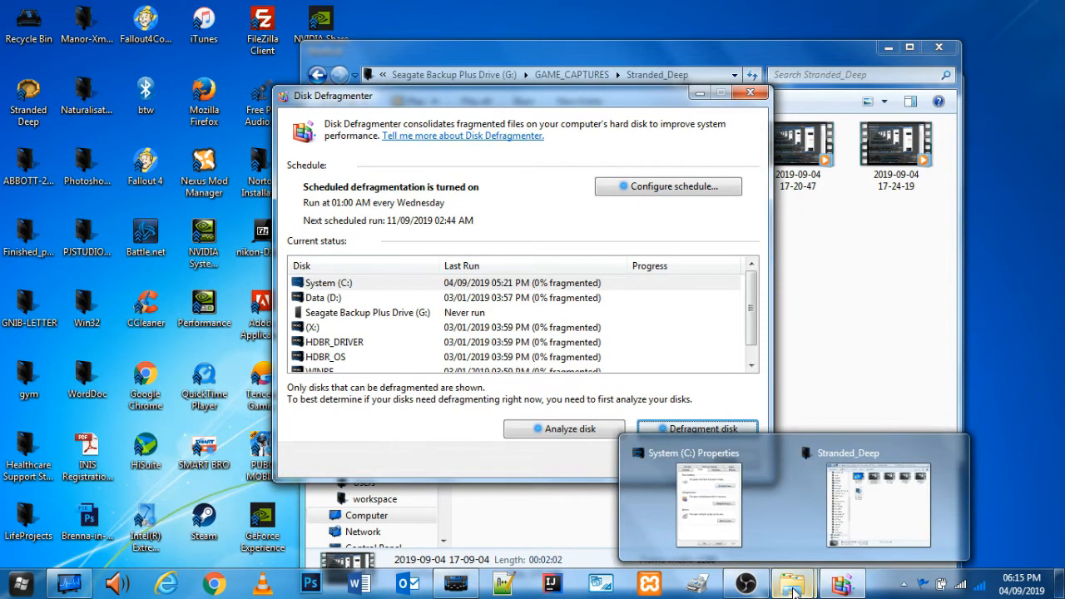
{"action": "left_click", "coordinate": [572, 286]}
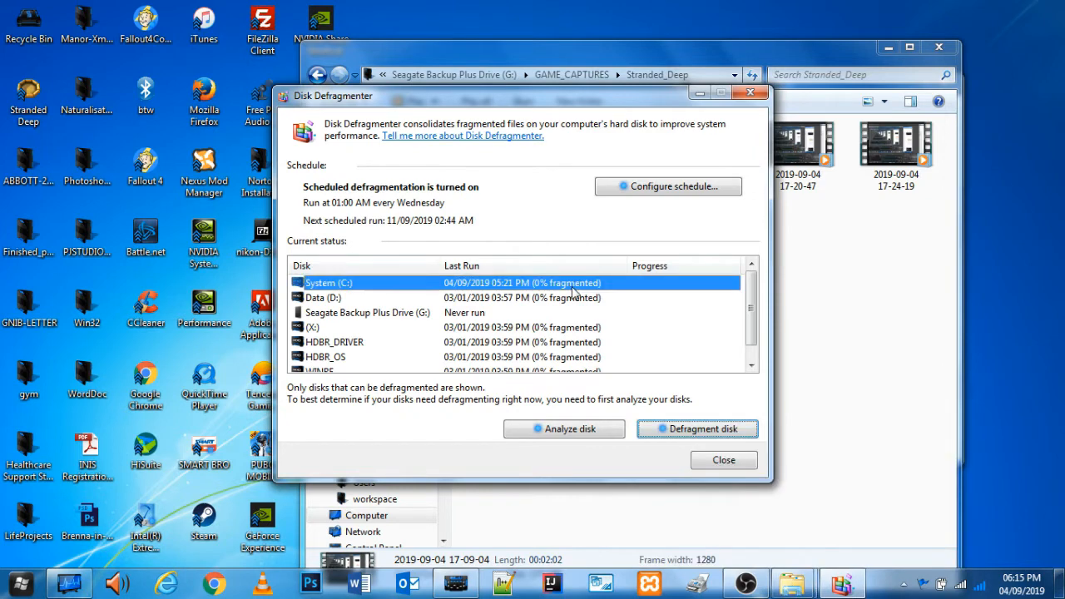
{"action": "left_click", "coordinate": [753, 300]}
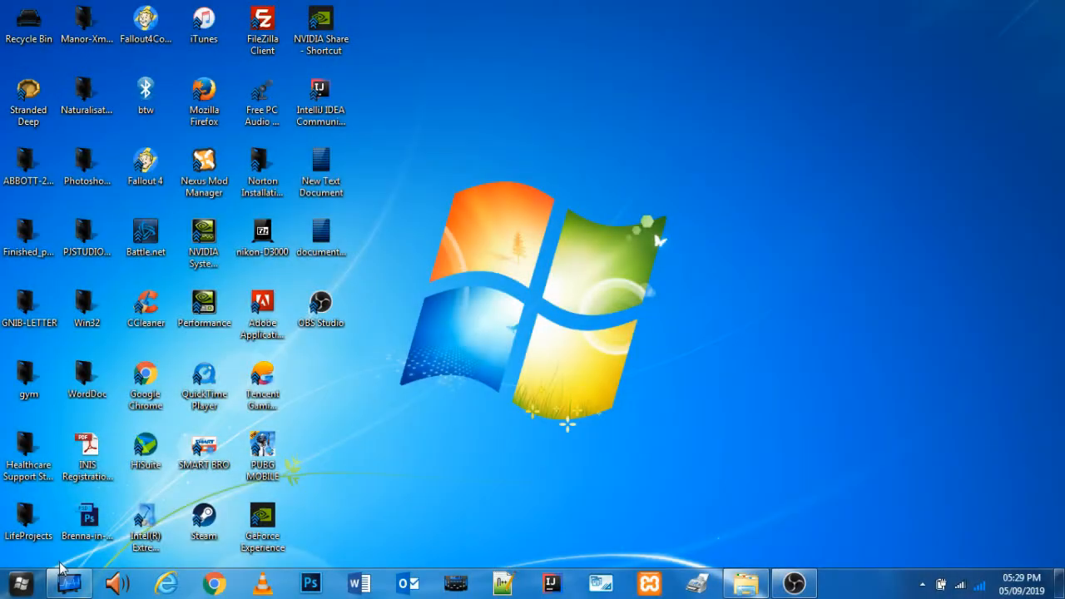
{"action": "left_click", "coordinate": [922, 583]}
{"action": "left_click", "coordinate": [610, 410]}
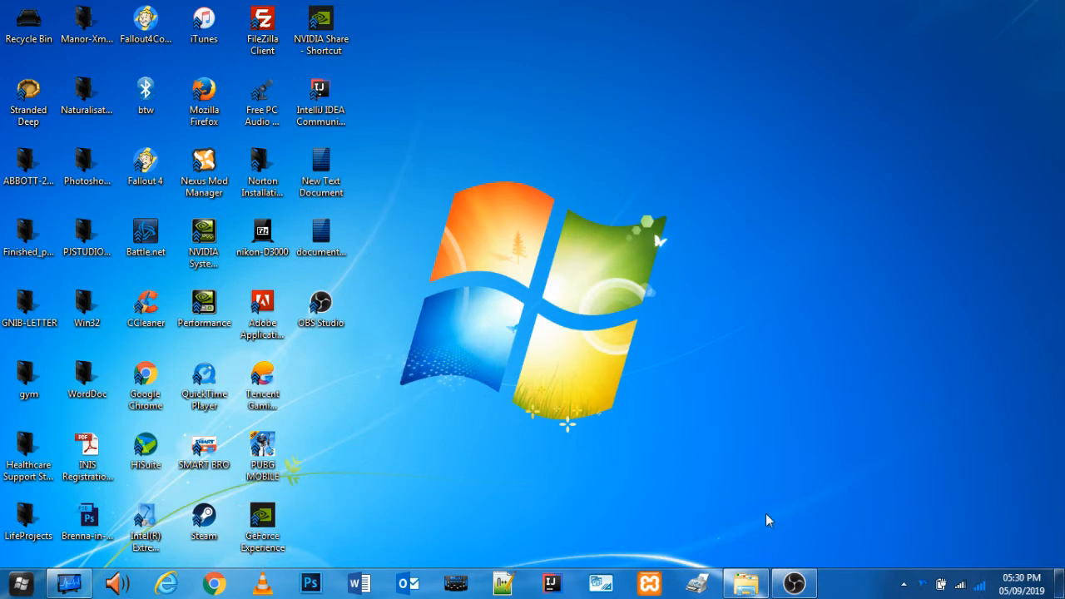
Launch GeForce Experience from the desktop and bring its window to the front, minimizing the System window
{"action": "double_click", "coordinate": [275, 516]}
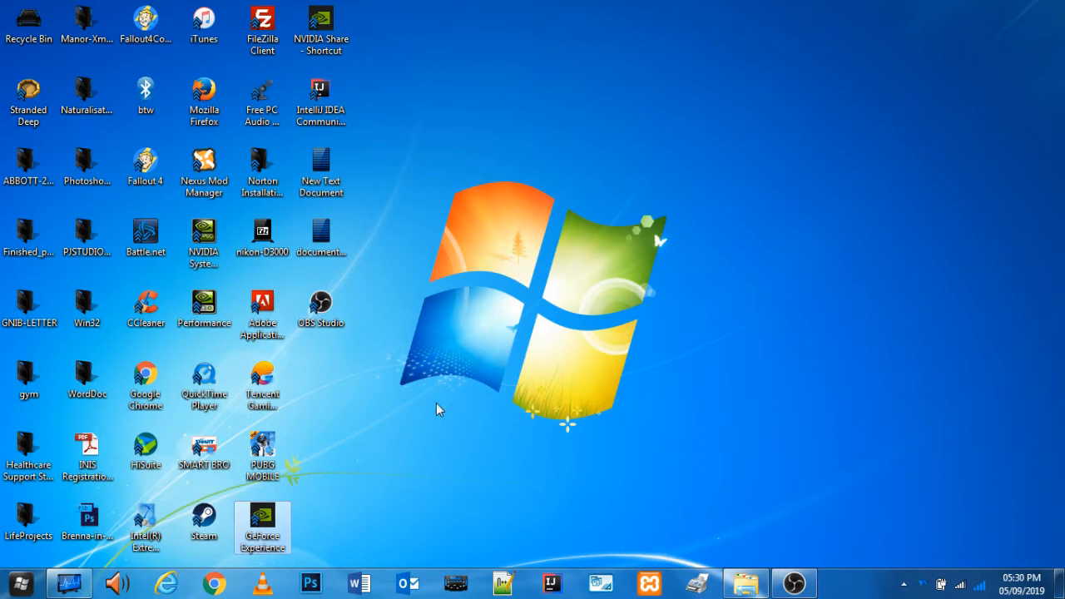
{"action": "left_click", "coordinate": [468, 400]}
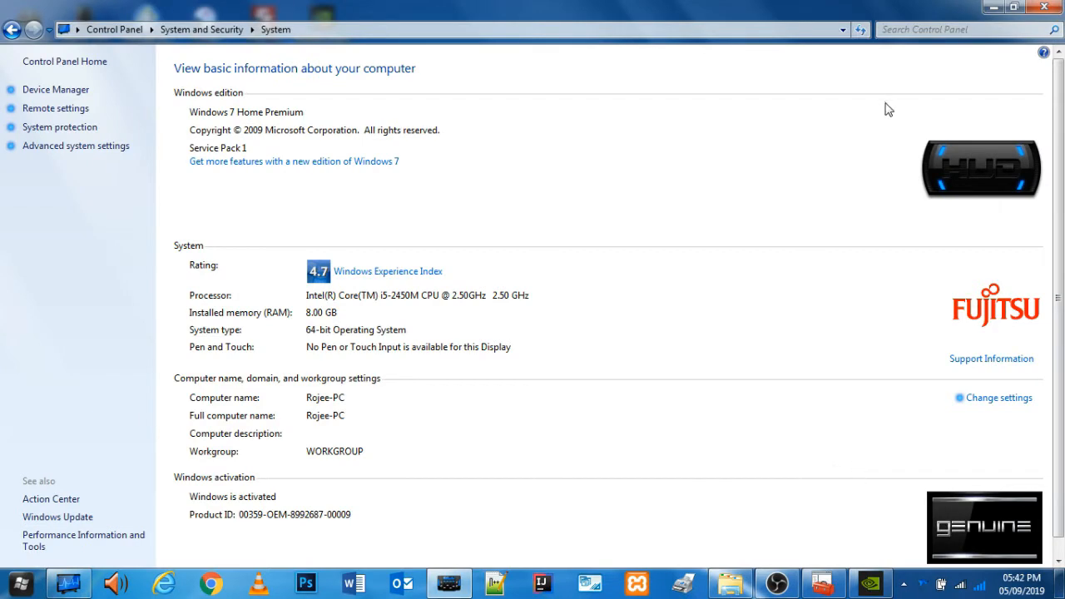
{"action": "left_click", "coordinate": [993, 7]}
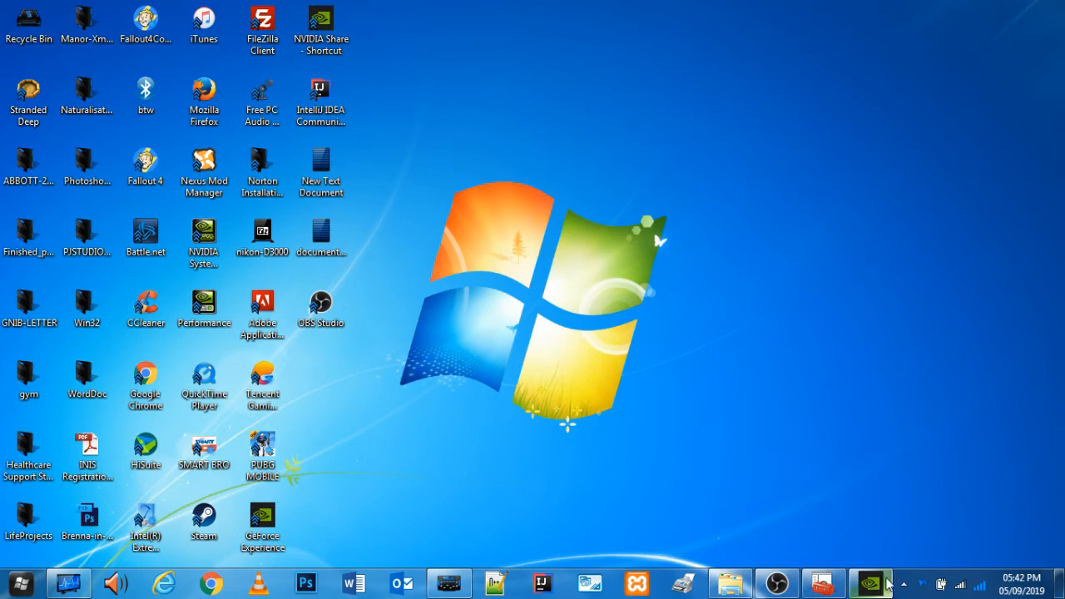
{"action": "left_click", "coordinate": [870, 583]}
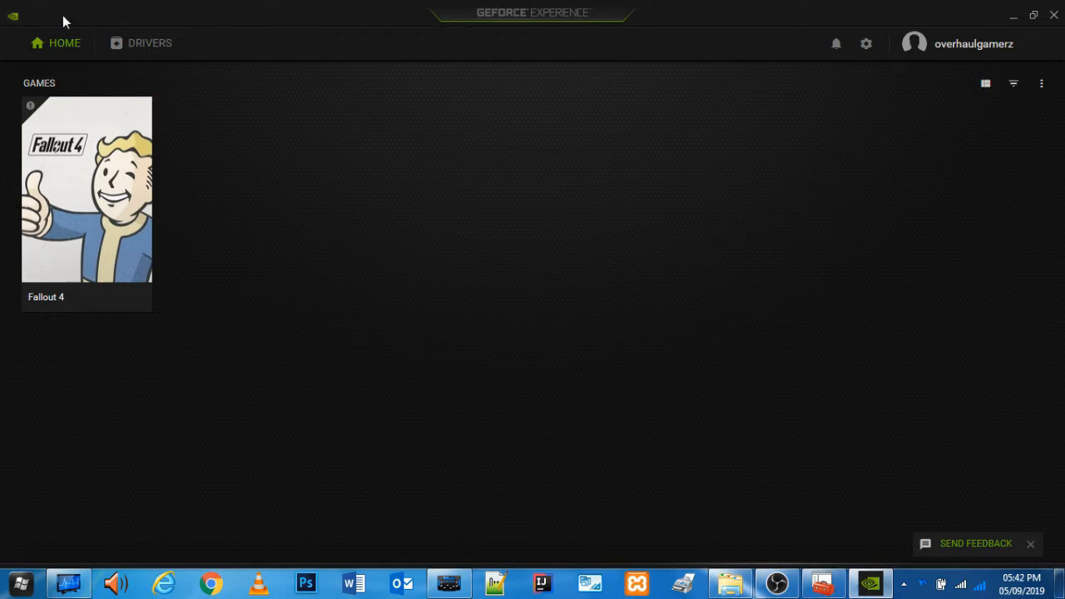
Check in GeForce Experience whether the graphics driver is the latest version, and minimize the window
{"action": "left_click", "coordinate": [139, 52]}
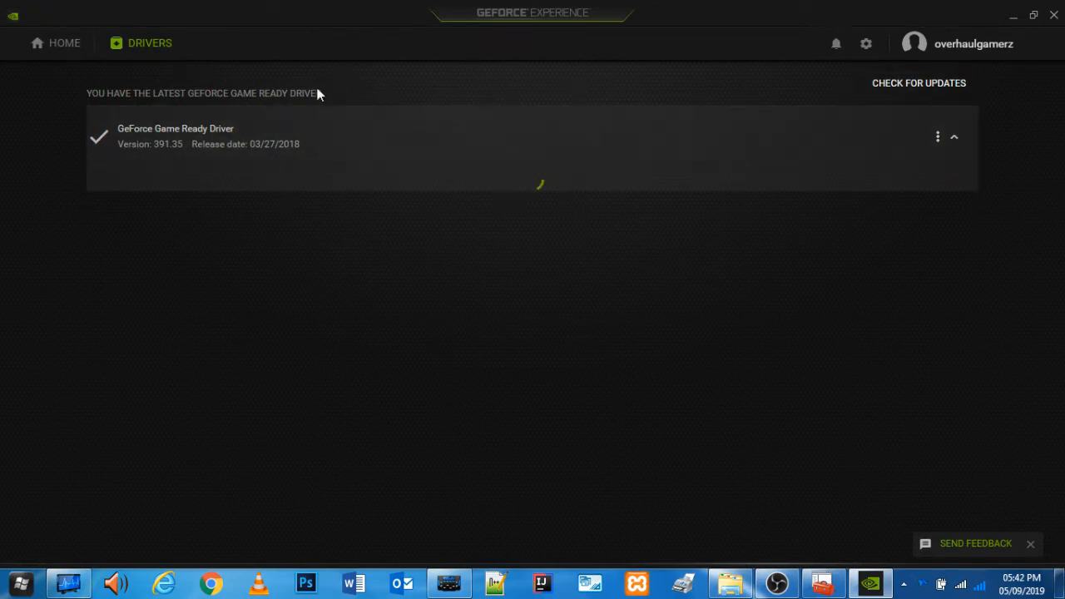
{"action": "scroll", "coordinate": [678, 158], "scroll_direction": "down", "scroll_amount": 2}
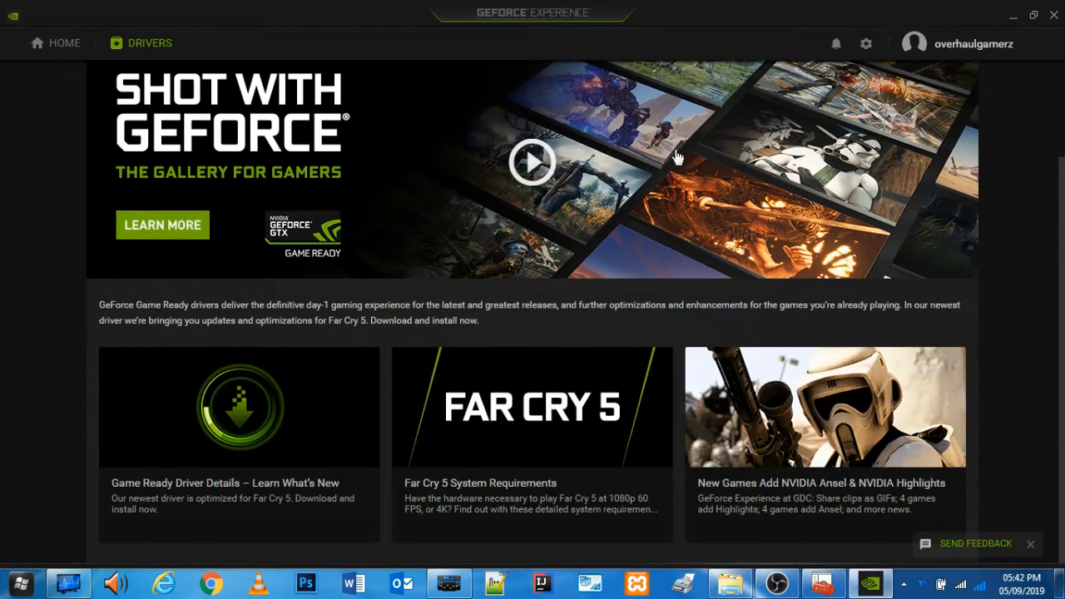
{"action": "scroll", "coordinate": [678, 157], "scroll_direction": "up", "scroll_amount": 2}
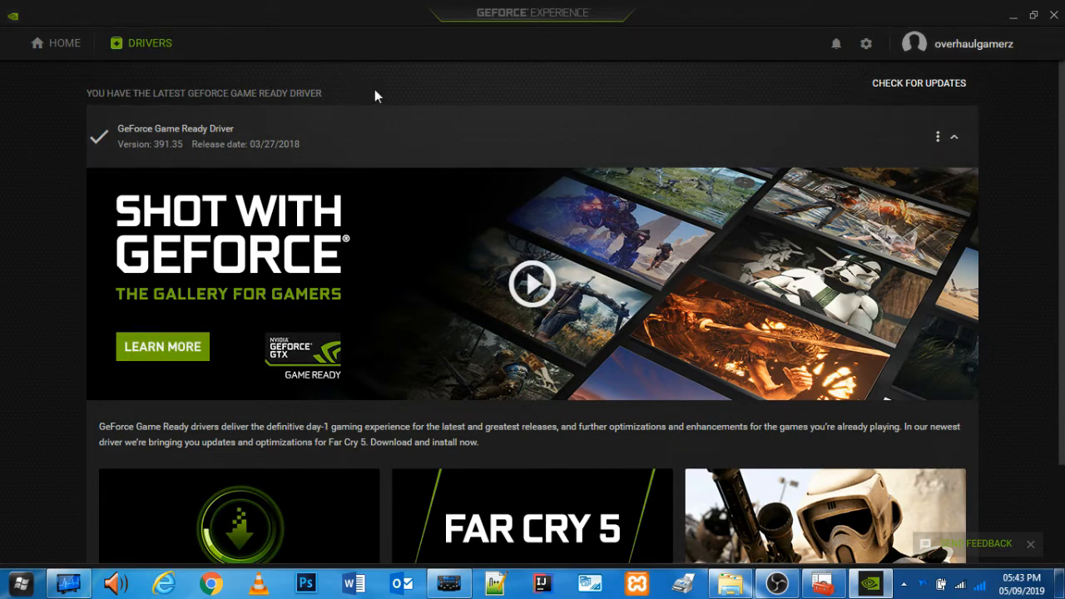
{"action": "left_click", "coordinate": [1012, 20]}
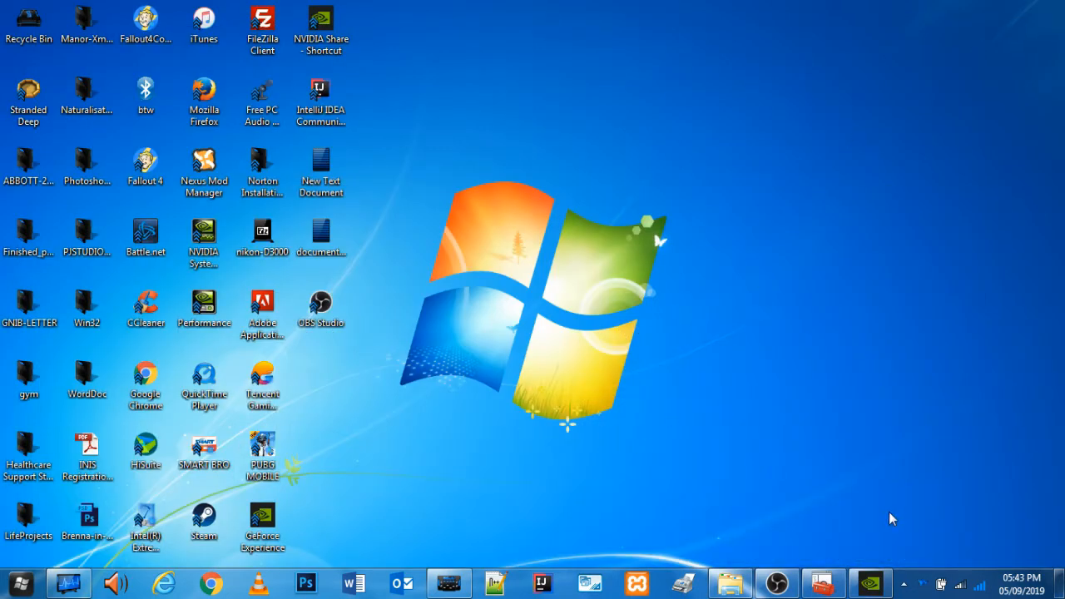
Open Device Manager from Control Panel's System page and move its window clear of the System window
{"action": "left_click", "coordinate": [20, 585]}
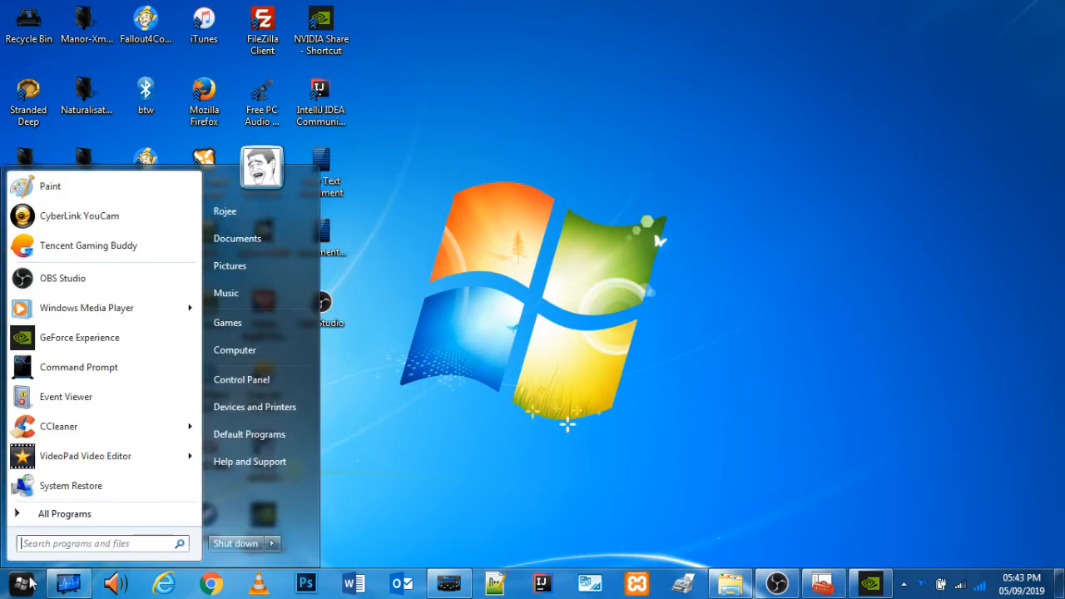
{"action": "left_click", "coordinate": [252, 380]}
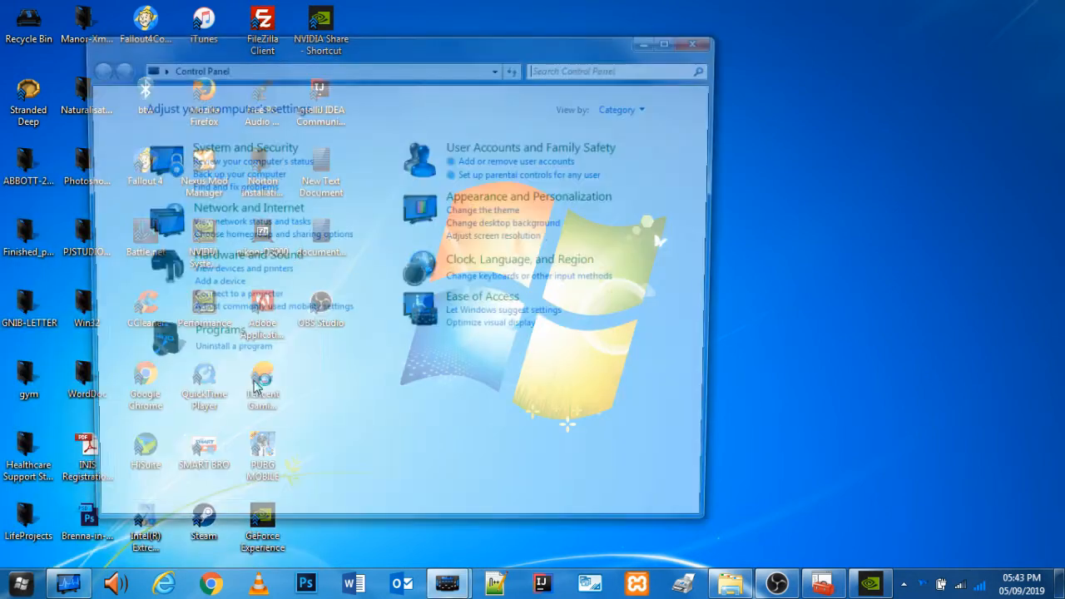
{"action": "left_click", "coordinate": [239, 145]}
{"action": "left_click", "coordinate": [297, 190]}
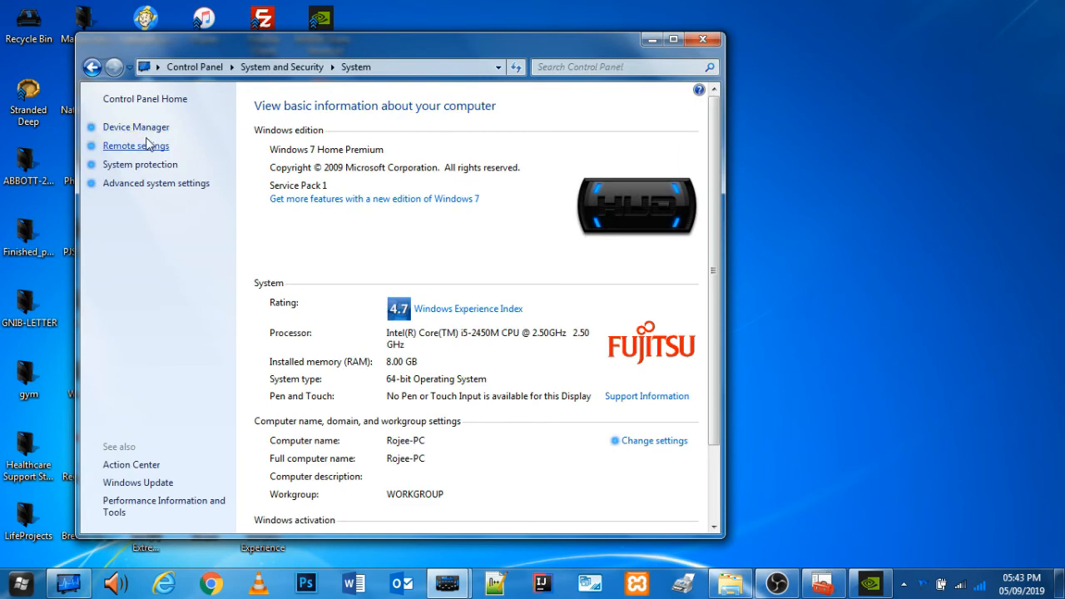
{"action": "left_click", "coordinate": [153, 131]}
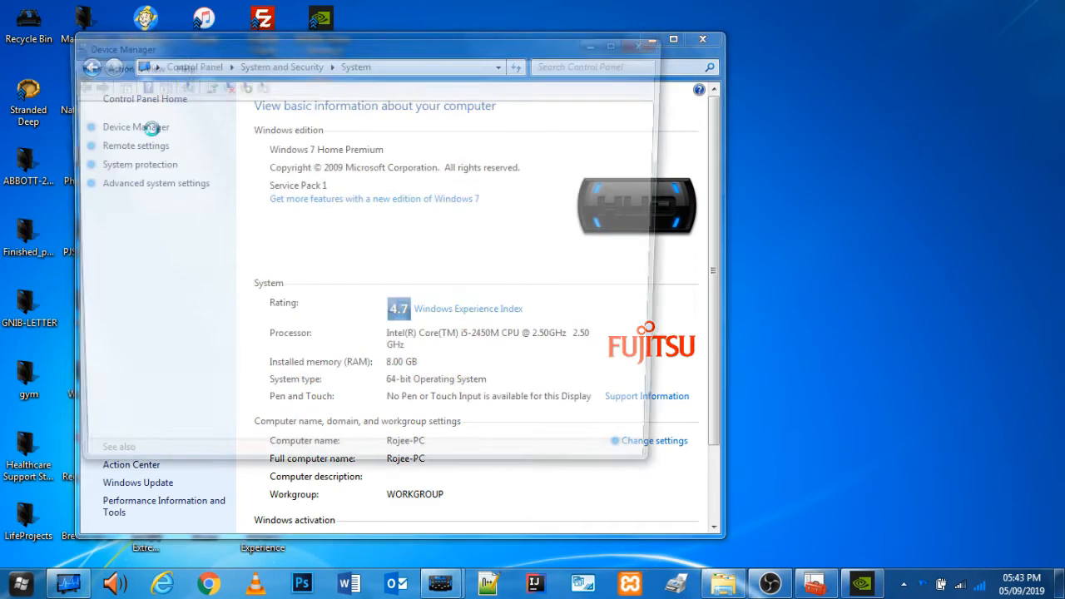
{"action": "left_click_drag", "start_coordinate": [293, 51], "coordinate": [553, 61]}
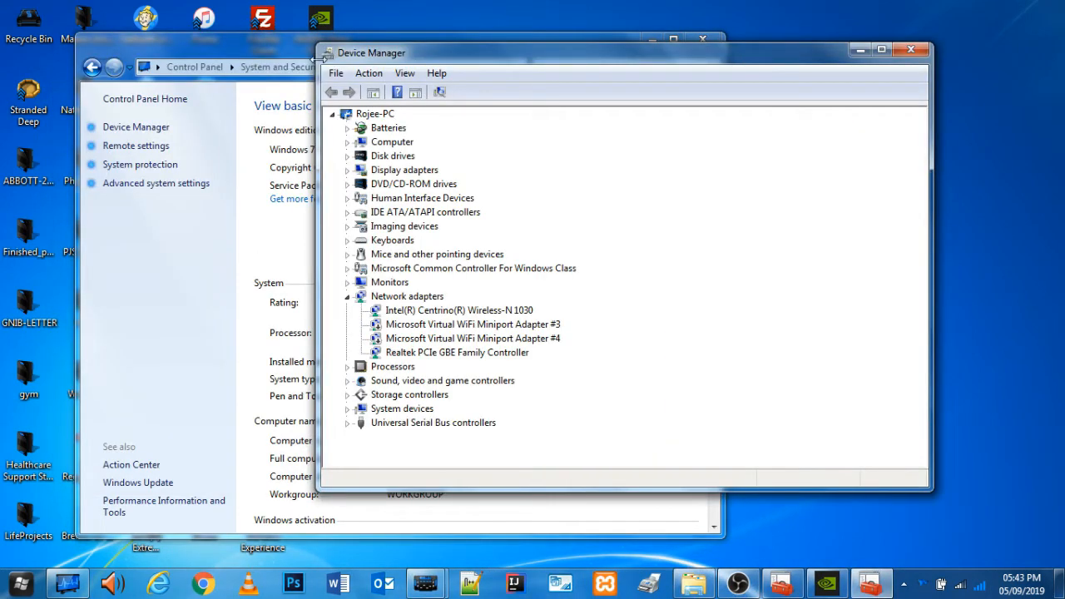
Collapse the Network adapters group, expand Display adapters and select the NVIDIA GeForce GT 525M
{"action": "left_click", "coordinate": [348, 298]}
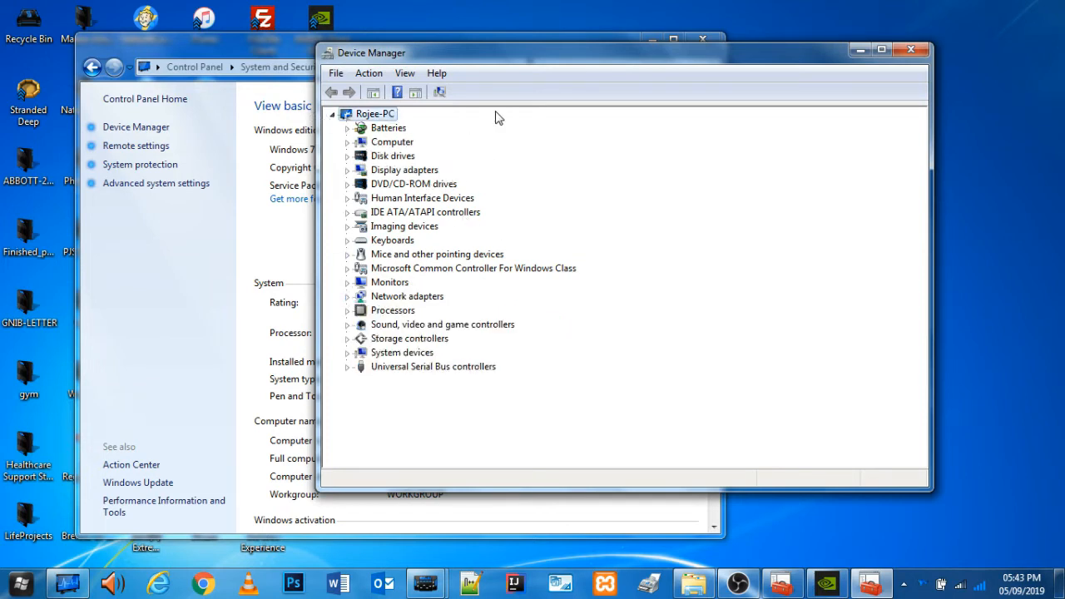
{"action": "left_click", "coordinate": [391, 171]}
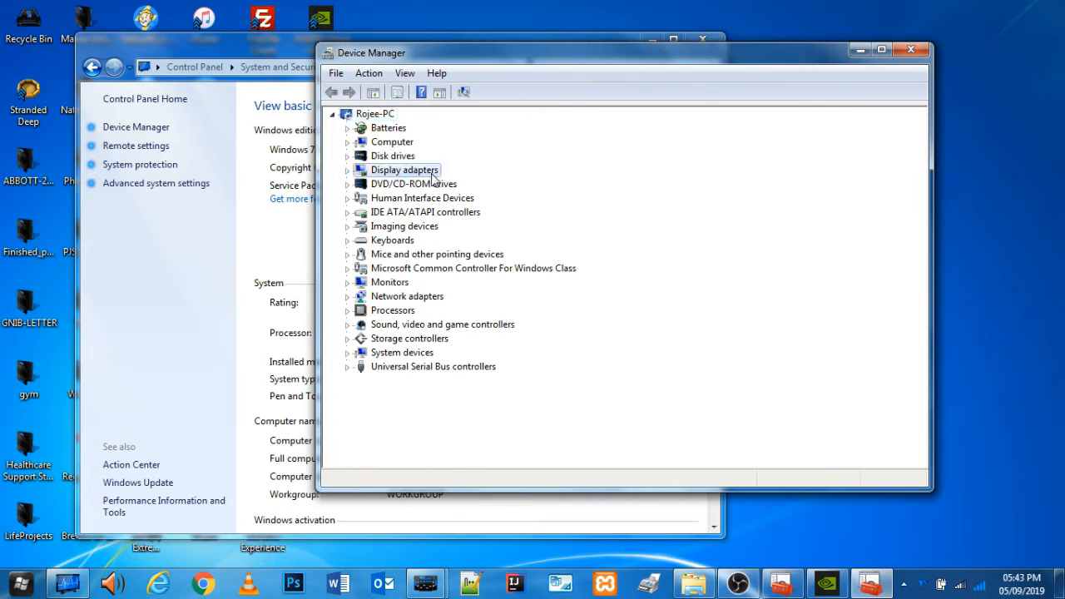
{"action": "left_click", "coordinate": [348, 170]}
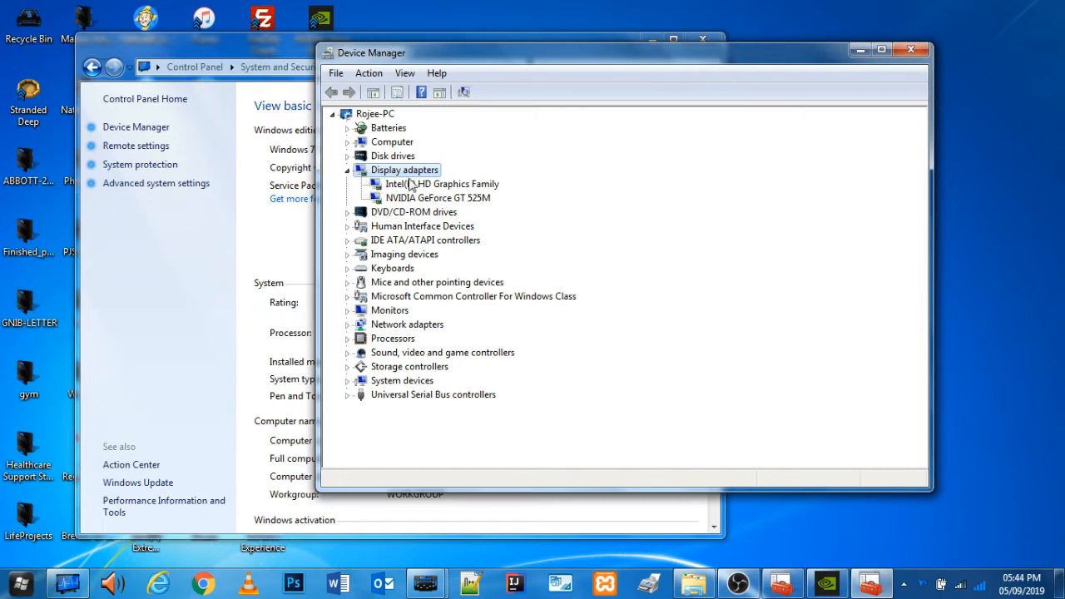
{"action": "left_click", "coordinate": [440, 199]}
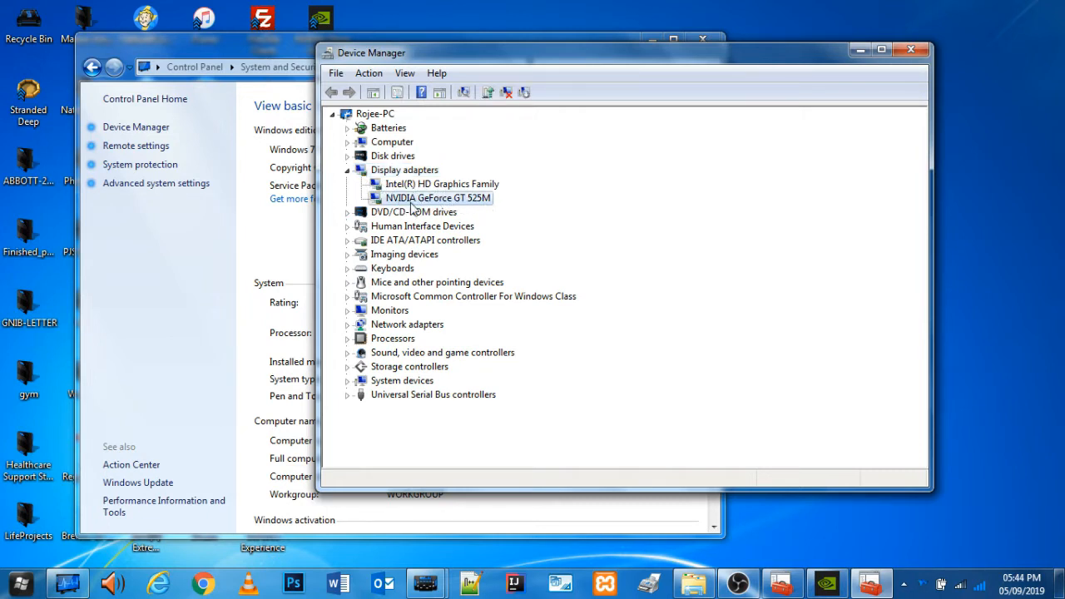
Open the driver update wizard for the NVIDIA GeForce GT 525M, review its driver search options, and cancel it
{"action": "right_click", "coordinate": [469, 202]}
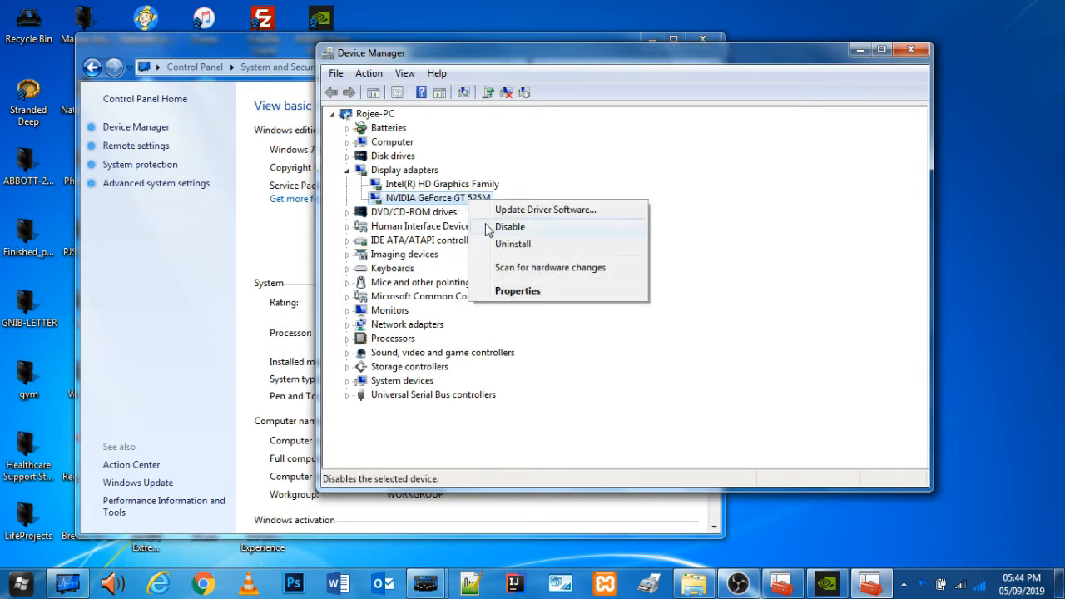
{"action": "left_click", "coordinate": [566, 210]}
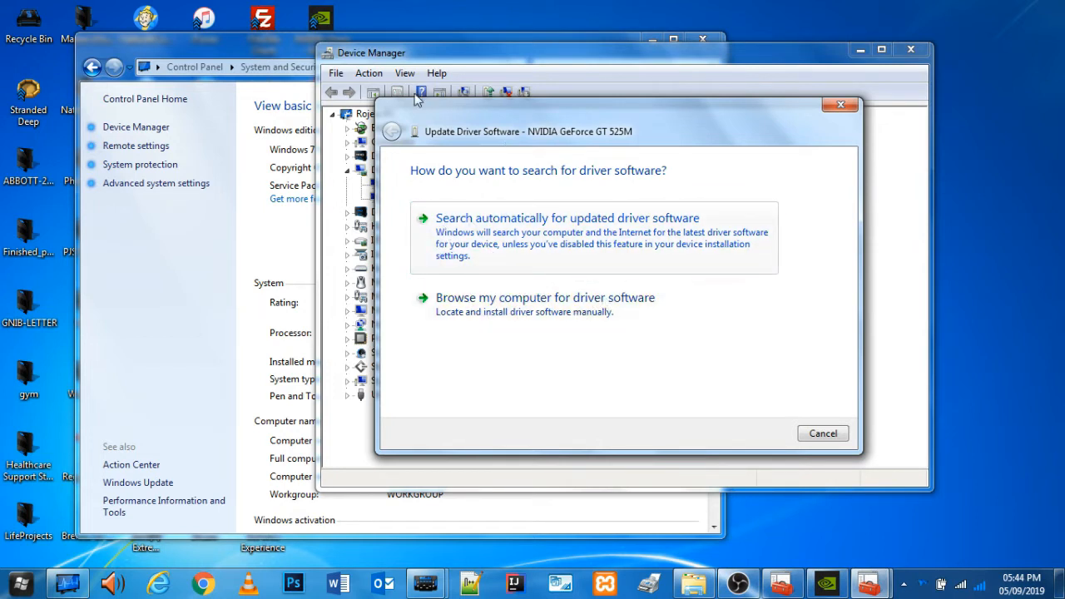
{"action": "left_click_drag", "start_coordinate": [418, 98], "coordinate": [433, 98]}
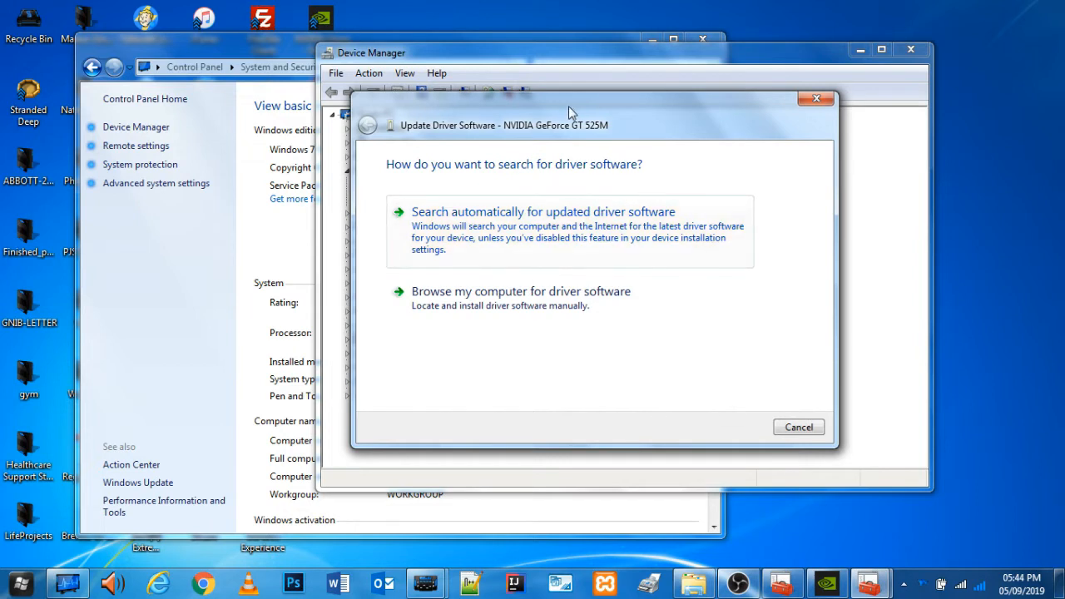
{"action": "left_click_drag", "start_coordinate": [569, 106], "coordinate": [624, 104]}
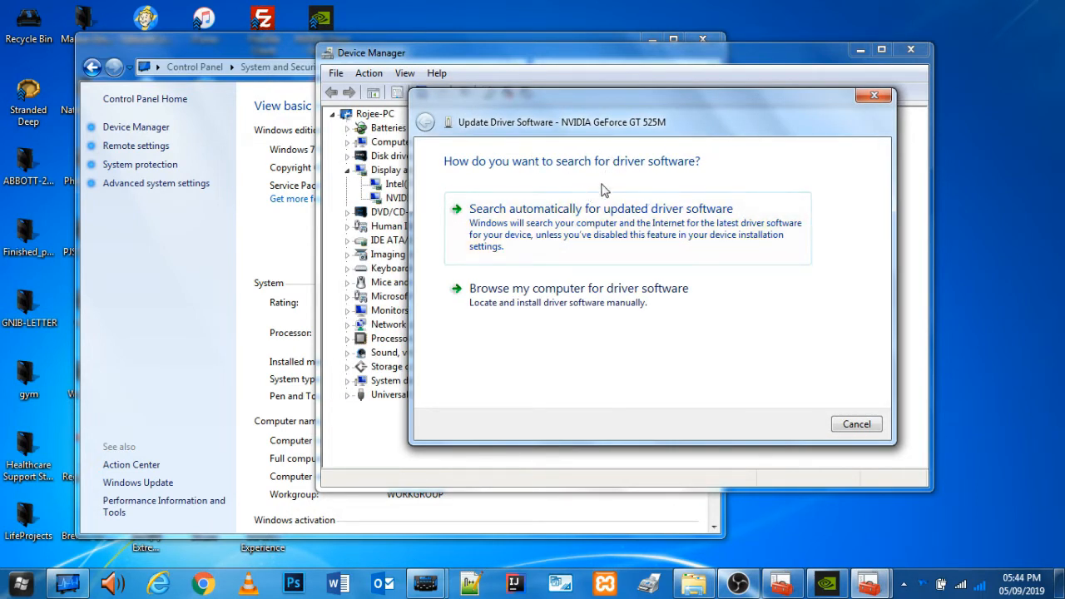
{"action": "left_click", "coordinate": [857, 424]}
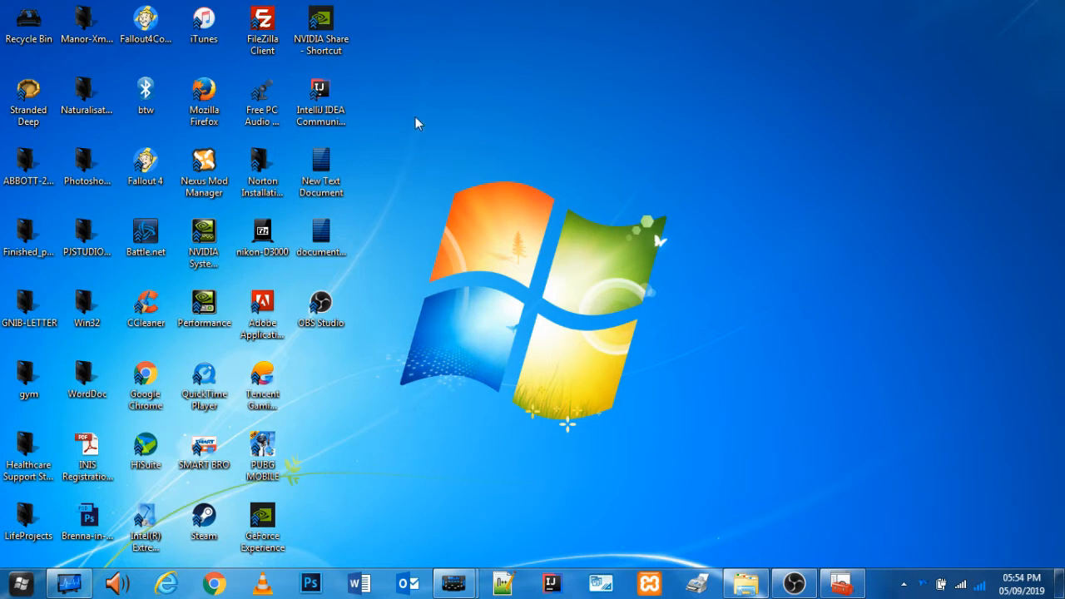
Search for cmd to launch Command Prompt, and move its window clear of the desktop shortcuts
{"action": "left_click_drag", "start_coordinate": [402, 156], "coordinate": [625, 405]}
{"action": "left_click", "coordinate": [20, 587]}
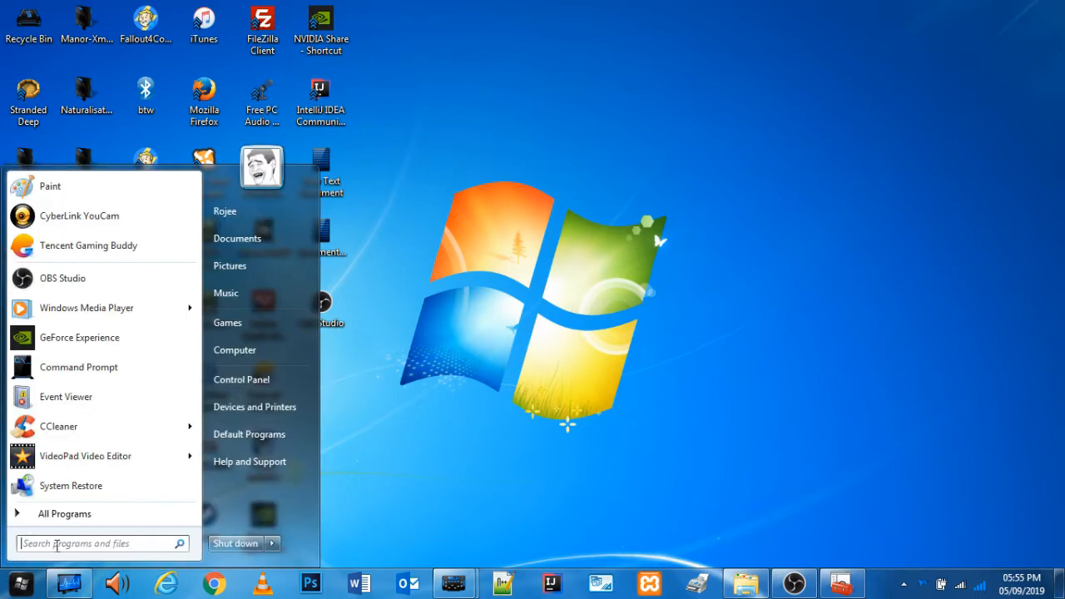
{"action": "type", "text": "cmd"}
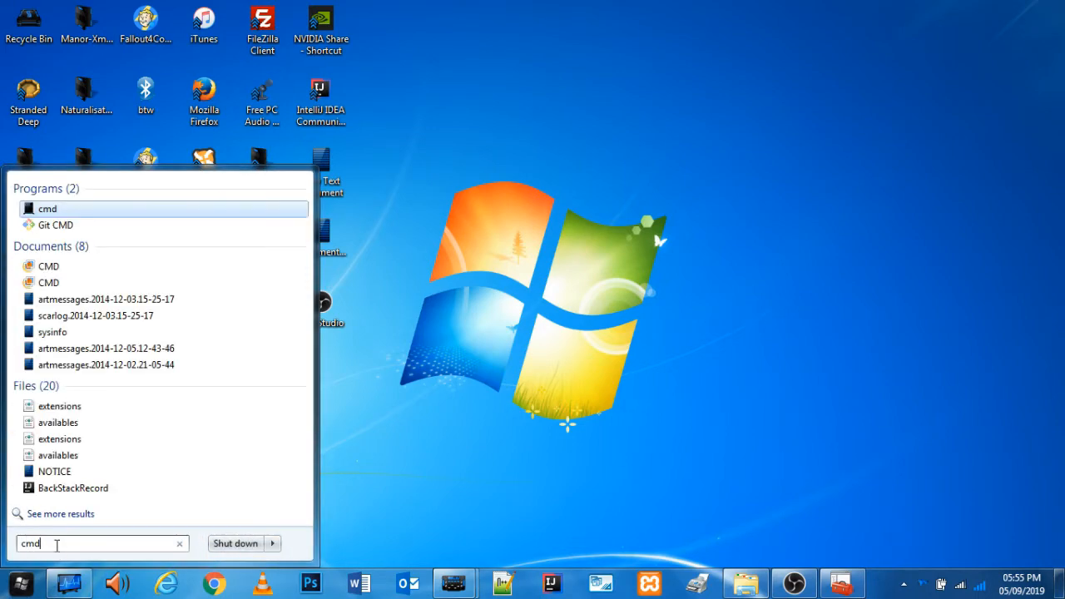
{"action": "key", "text": "Return"}
{"action": "left_click_drag", "start_coordinate": [247, 90], "coordinate": [498, 145]}
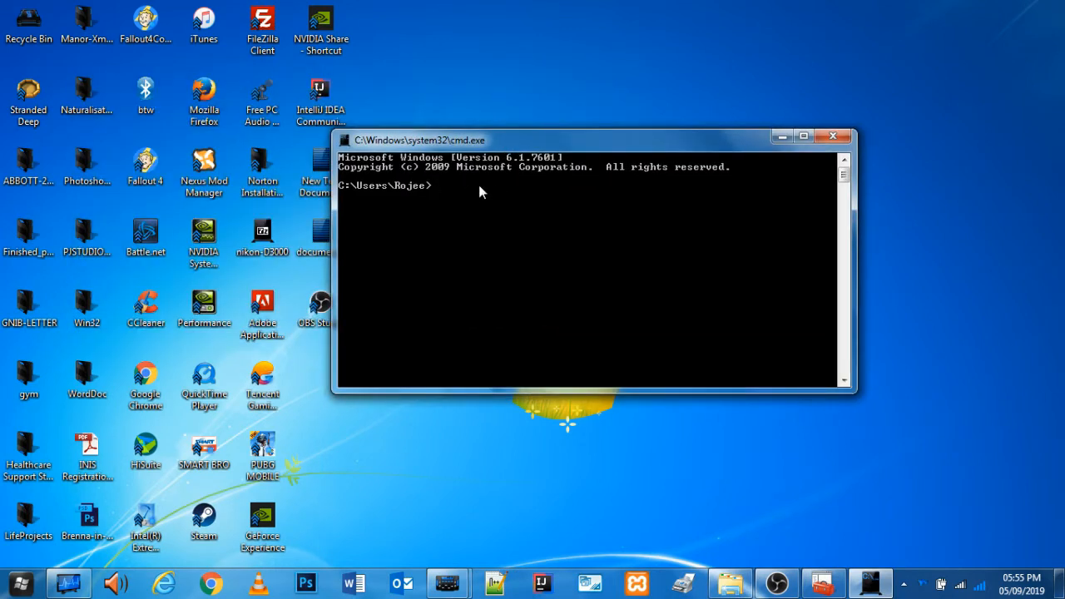
Run dxdiag from Command Prompt, review the system information, and close both windows
{"action": "type", "text": "dxdiag"}
{"action": "key", "text": "Return"}
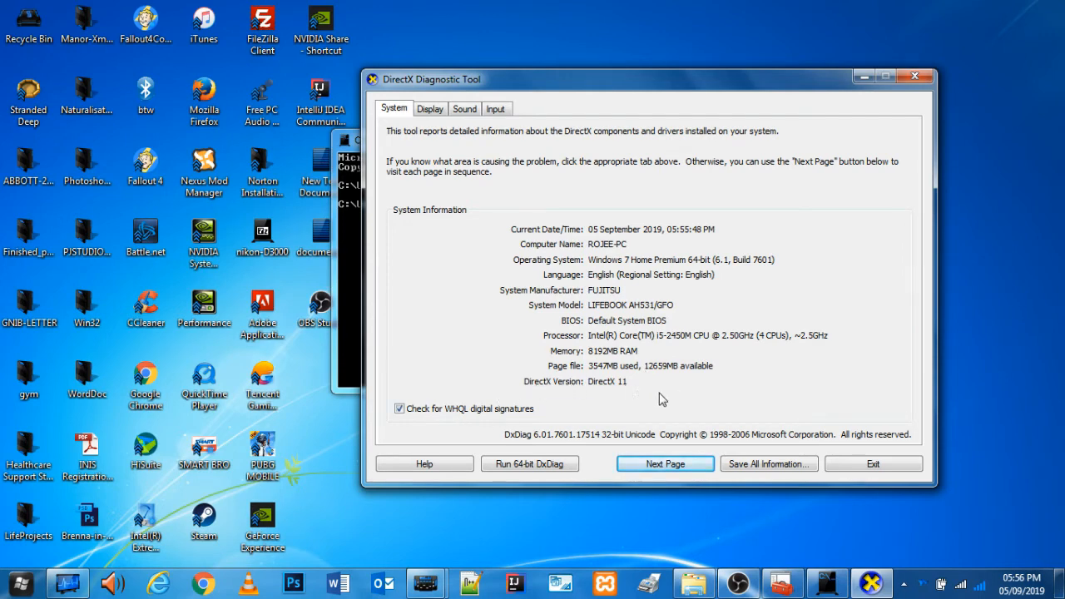
{"action": "left_click_drag", "start_coordinate": [464, 83], "coordinate": [470, 92]}
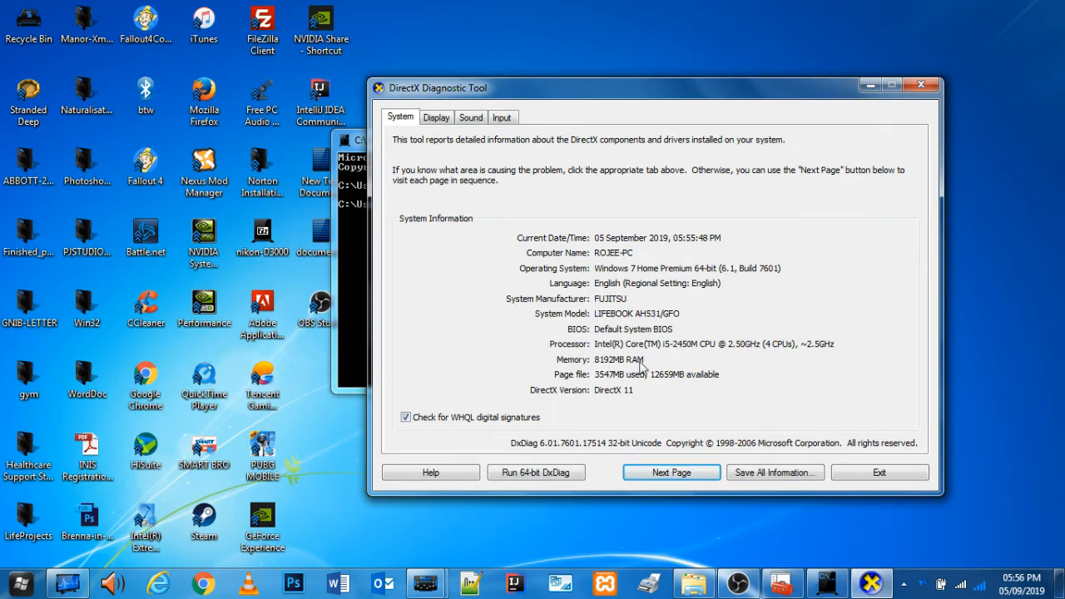
{"action": "key", "text": "alt+F4"}
{"action": "key", "text": "alt+F4"}
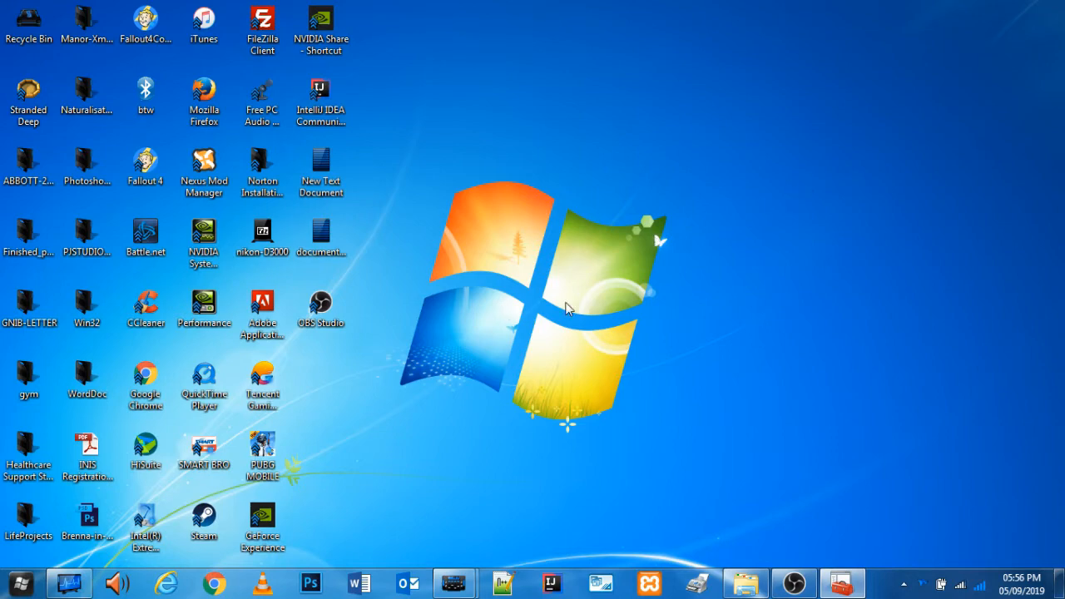
Launch the DirectX Diagnostic Tool through the Run dialog with dxdiag and review its system information
{"action": "key", "text": "super+r"}
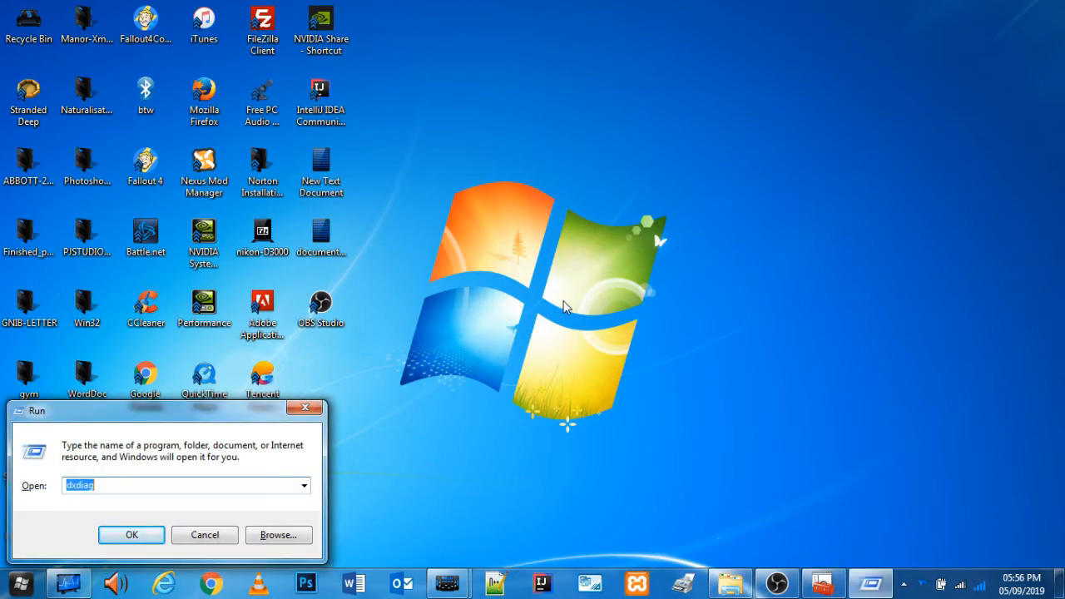
{"action": "key", "text": "BackSpace"}
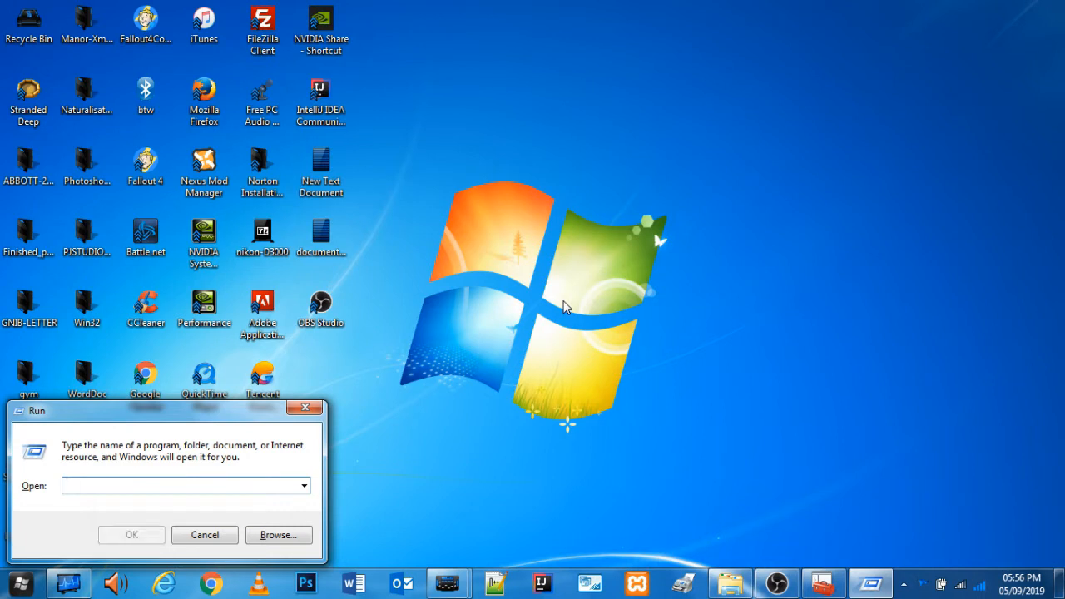
{"action": "type", "text": "dxdia"}
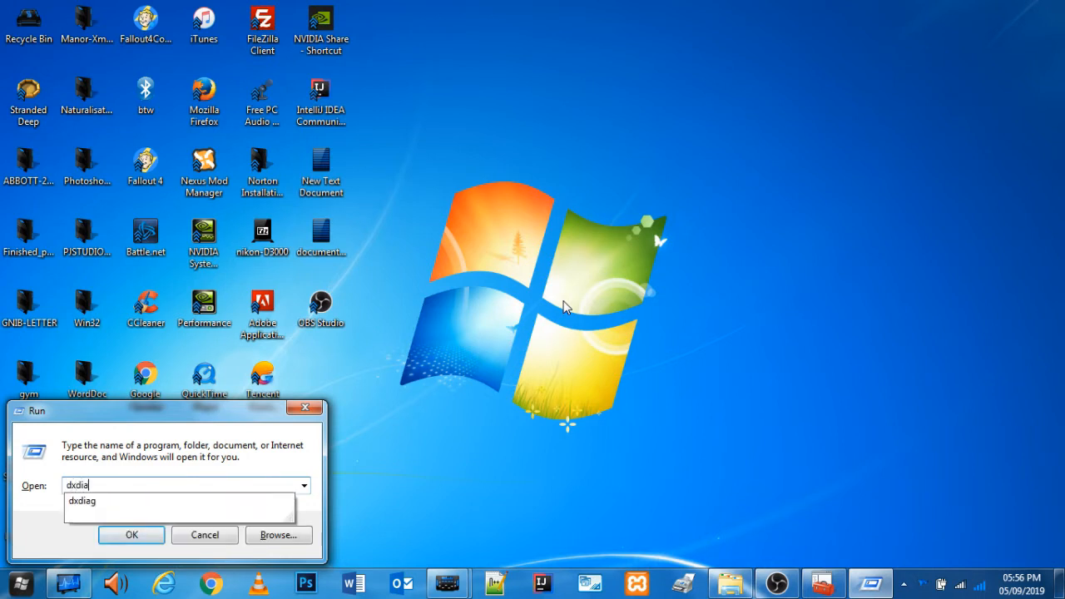
{"action": "type", "text": "g"}
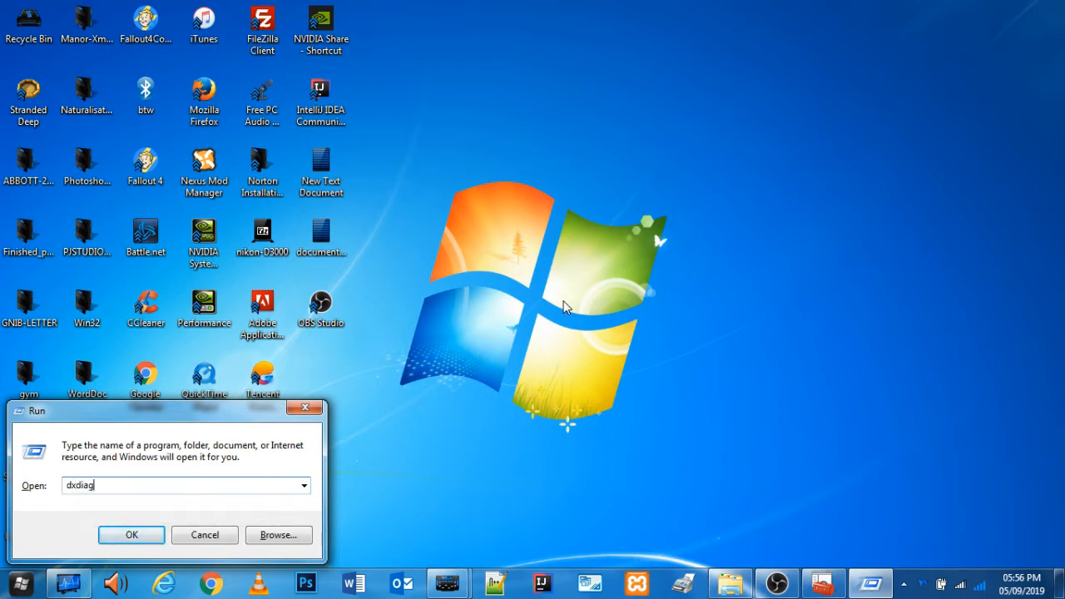
{"action": "key", "text": "Return"}
{"action": "left_click_drag", "start_coordinate": [409, 95], "coordinate": [605, 91]}
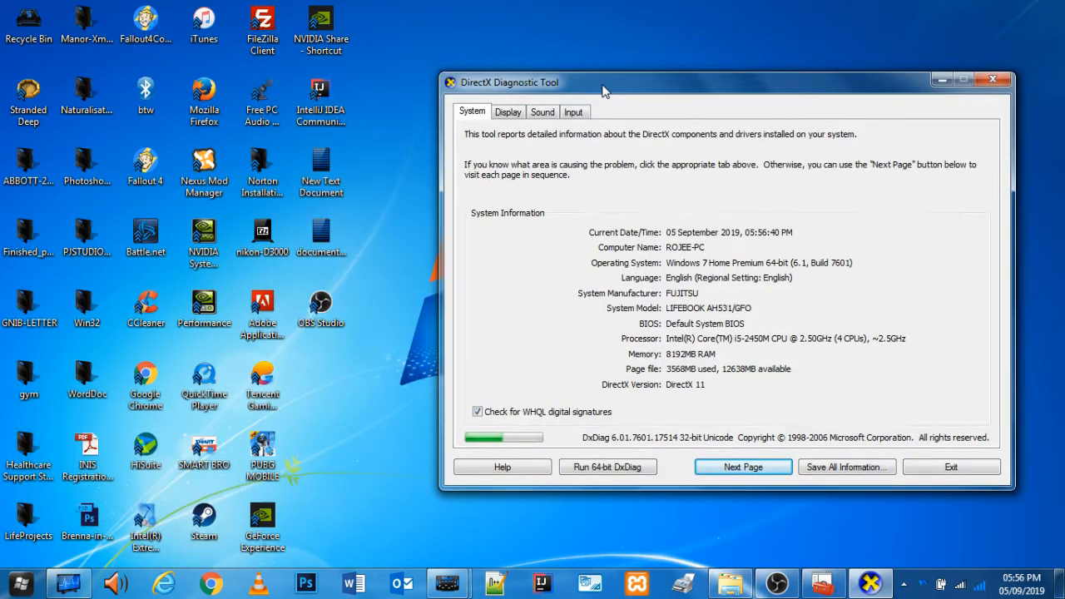
{"action": "left_click_drag", "start_coordinate": [675, 98], "coordinate": [596, 92]}
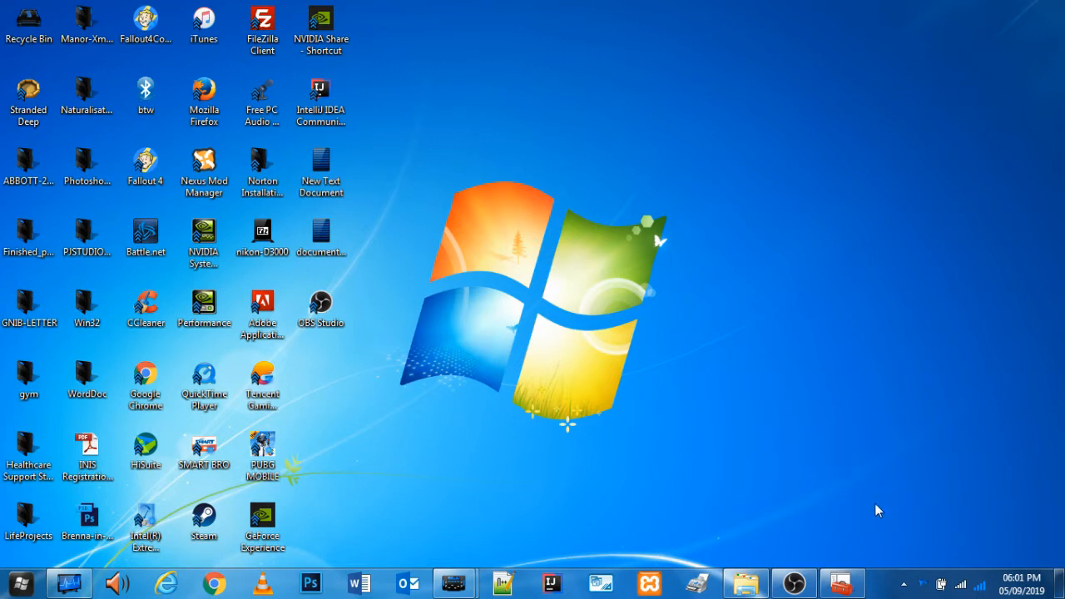
Check which power plan is selected in the battery meter, and dismiss the battery's options
{"action": "mouse_move", "coordinate": [939, 582]}
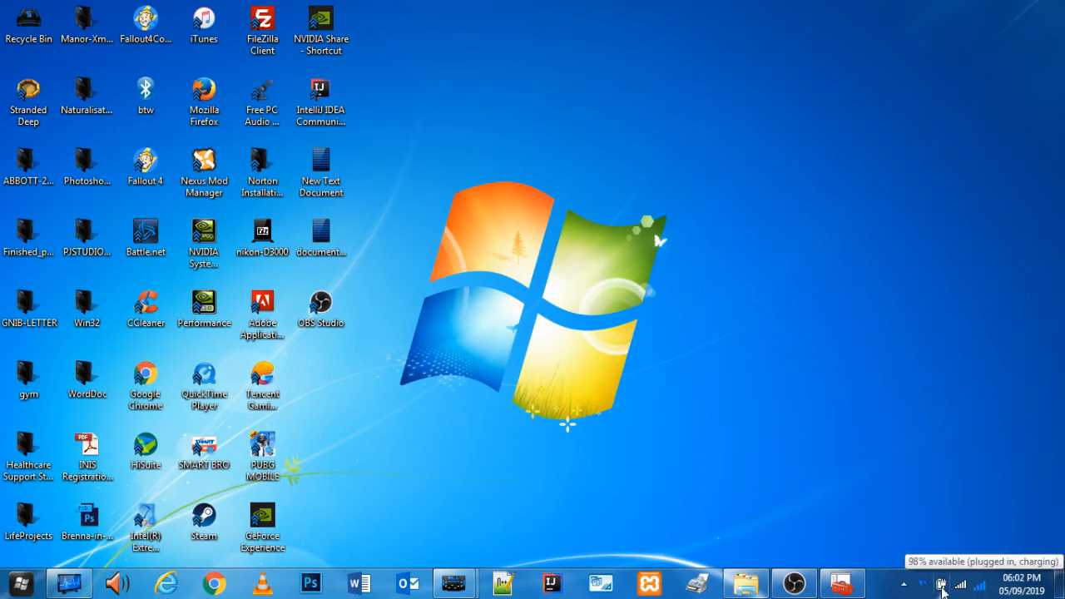
{"action": "left_click", "coordinate": [942, 587]}
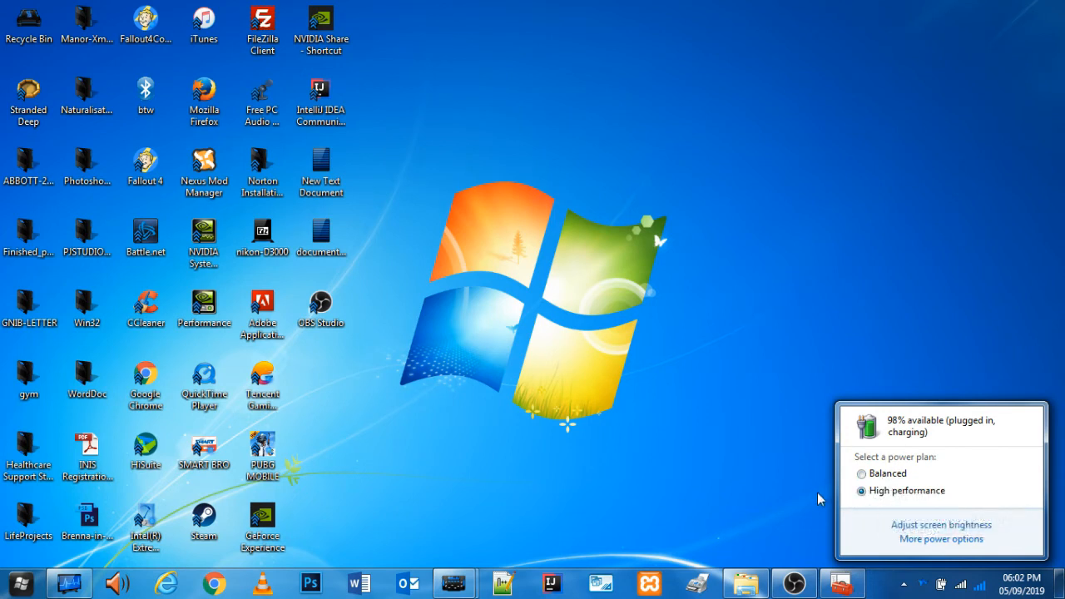
{"action": "right_click", "coordinate": [941, 584]}
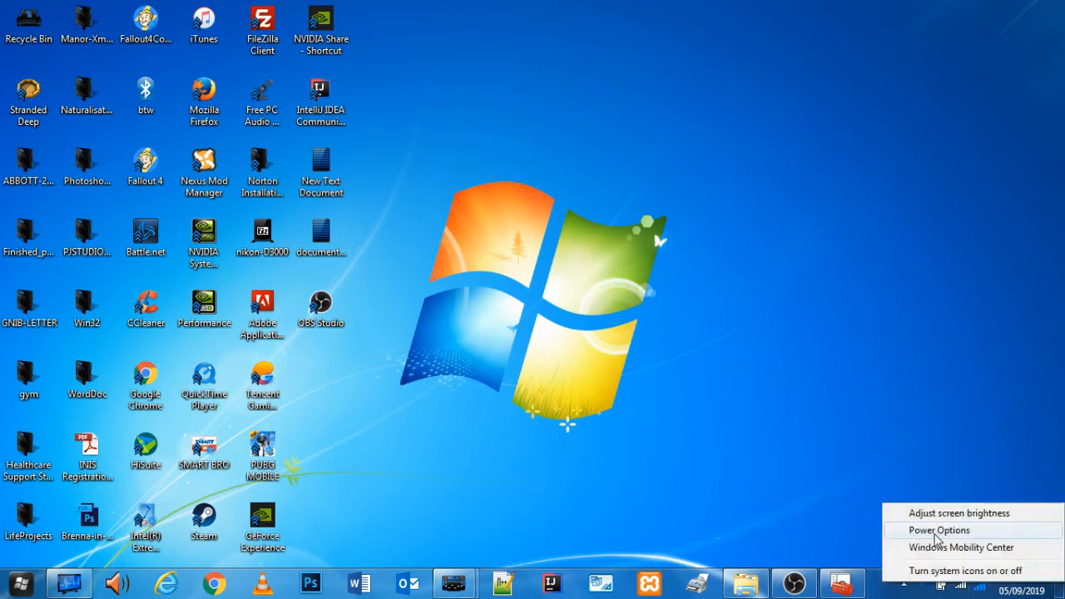
{"action": "left_click", "coordinate": [856, 518]}
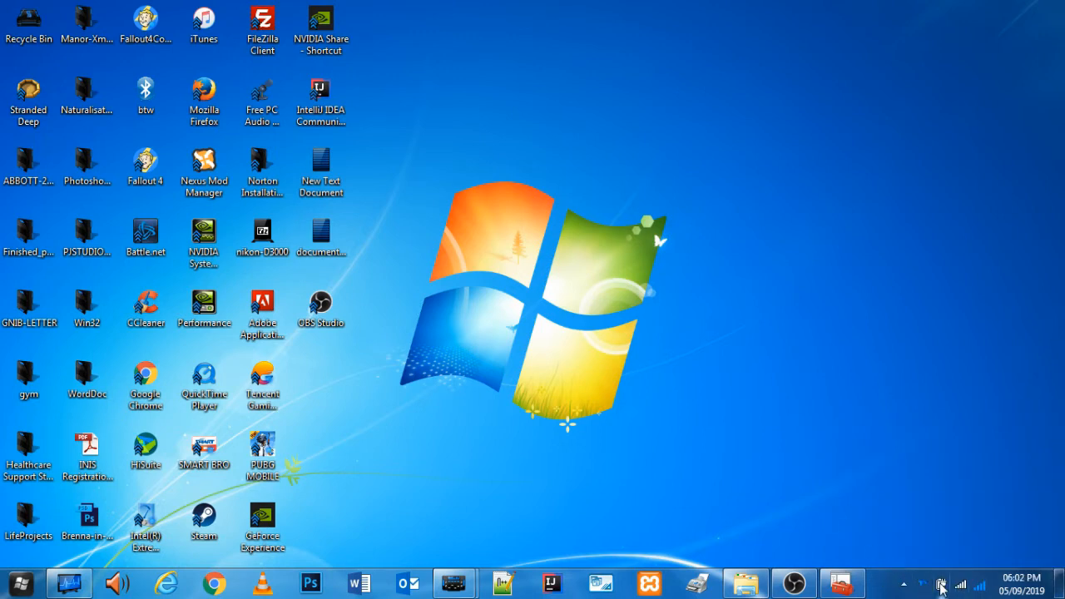
Open Power Options from the battery meter and bring up the advanced power settings of the High performance plan
{"action": "right_click", "coordinate": [943, 587]}
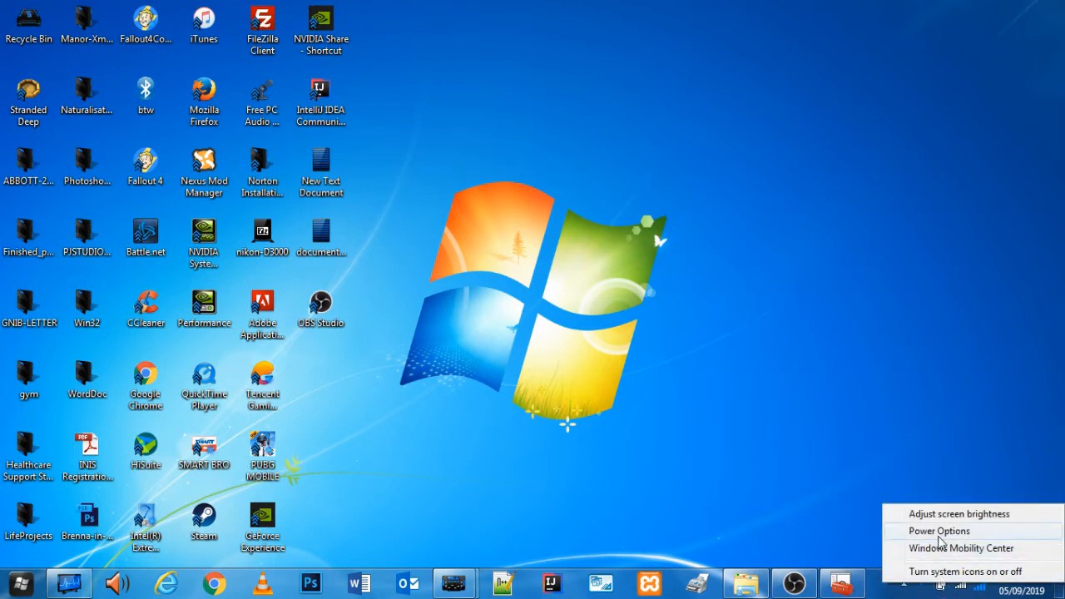
{"action": "left_click", "coordinate": [940, 532]}
{"action": "left_click_drag", "start_coordinate": [532, 58], "coordinate": [600, 41]}
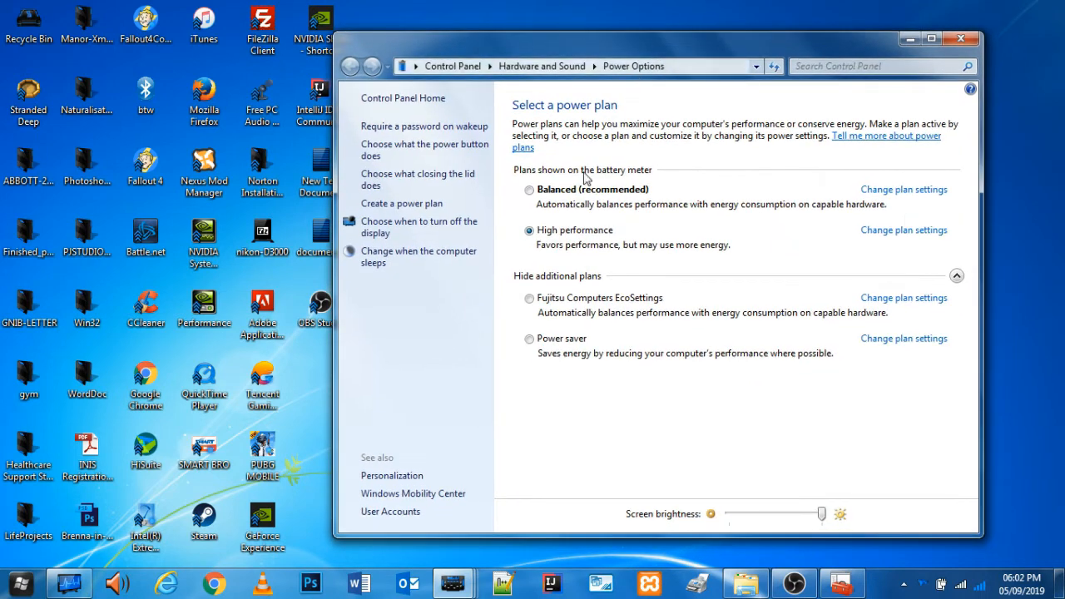
{"action": "left_click", "coordinate": [907, 232]}
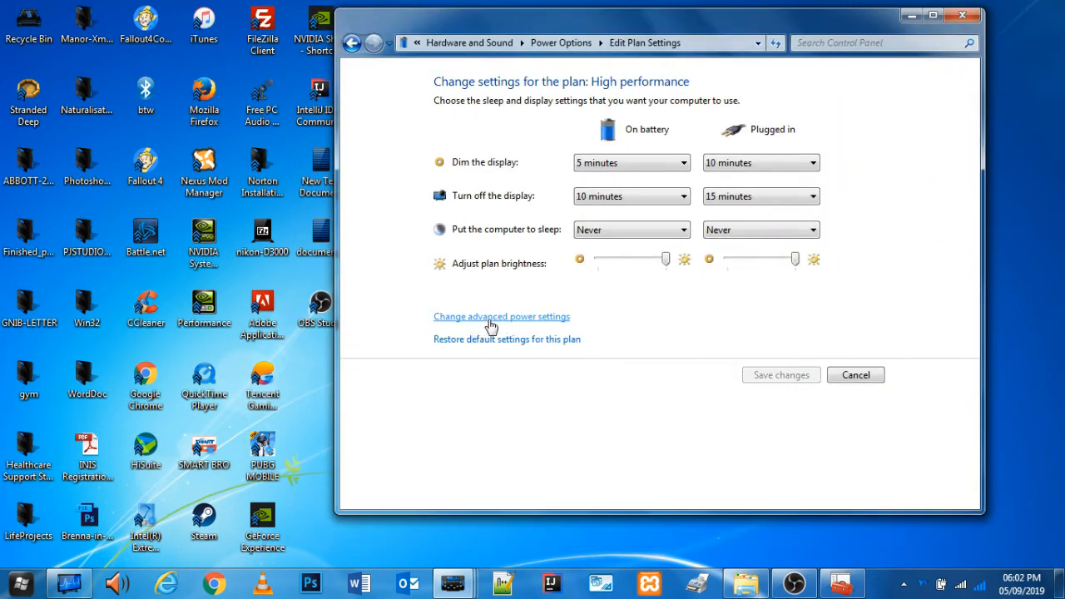
{"action": "left_click", "coordinate": [540, 320]}
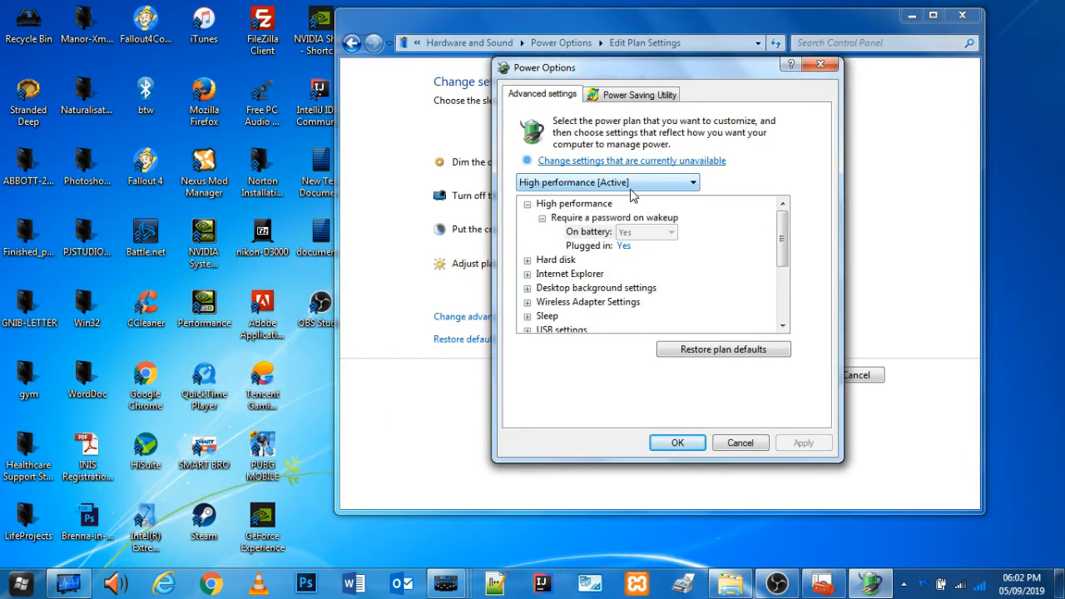
Choose High performance as the power plan to customize and keep its settings group expanded
{"action": "left_click", "coordinate": [605, 185]}
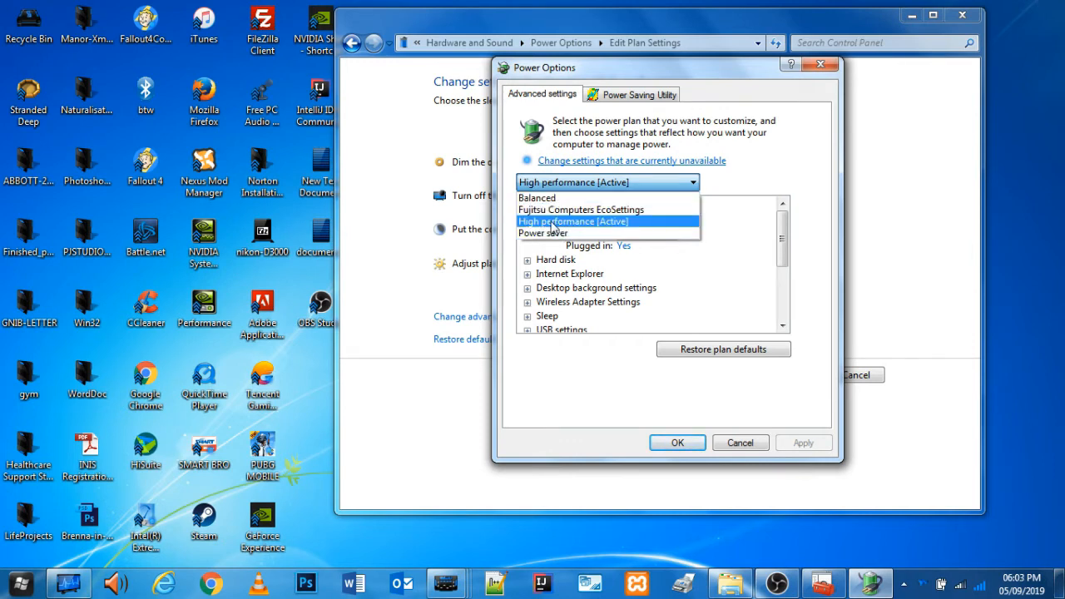
{"action": "left_click", "coordinate": [553, 223]}
{"action": "left_click", "coordinate": [572, 230]}
{"action": "left_click", "coordinate": [528, 205]}
{"action": "left_click", "coordinate": [528, 205]}
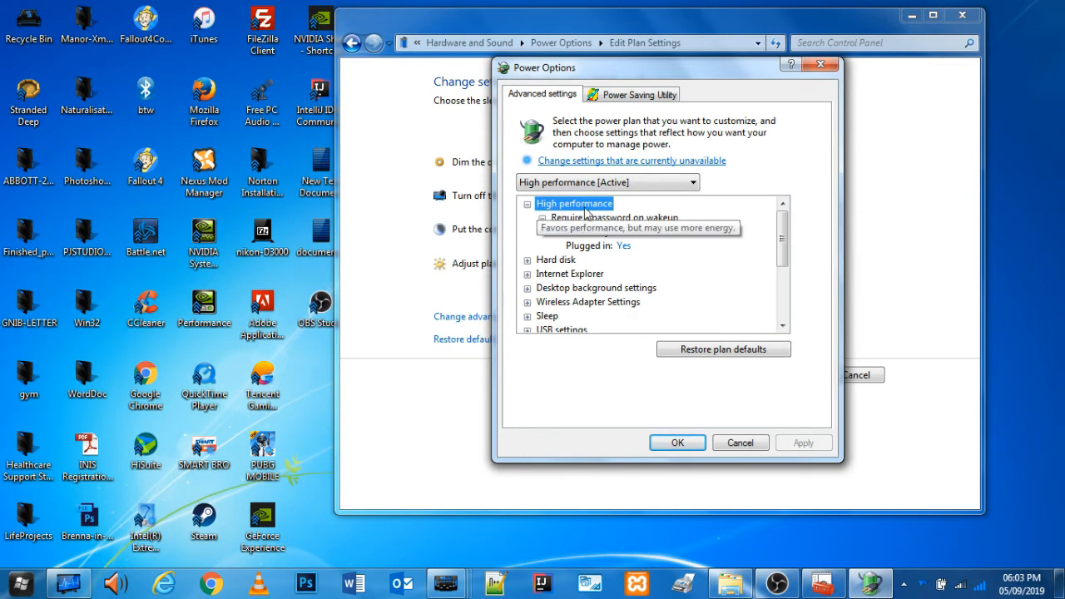
Set the plan's hard disk turn-off time when plugged in to 22 minutes
{"action": "left_click", "coordinate": [527, 260]}
{"action": "scroll", "coordinate": [542, 239], "scroll_direction": "down", "scroll_amount": 1}
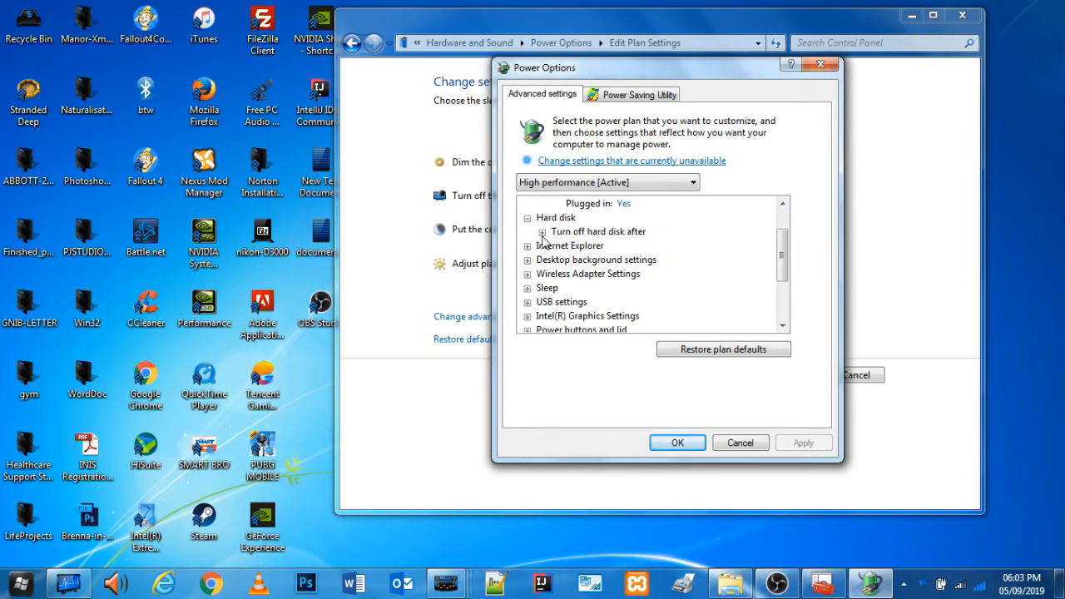
{"action": "left_click", "coordinate": [542, 232]}
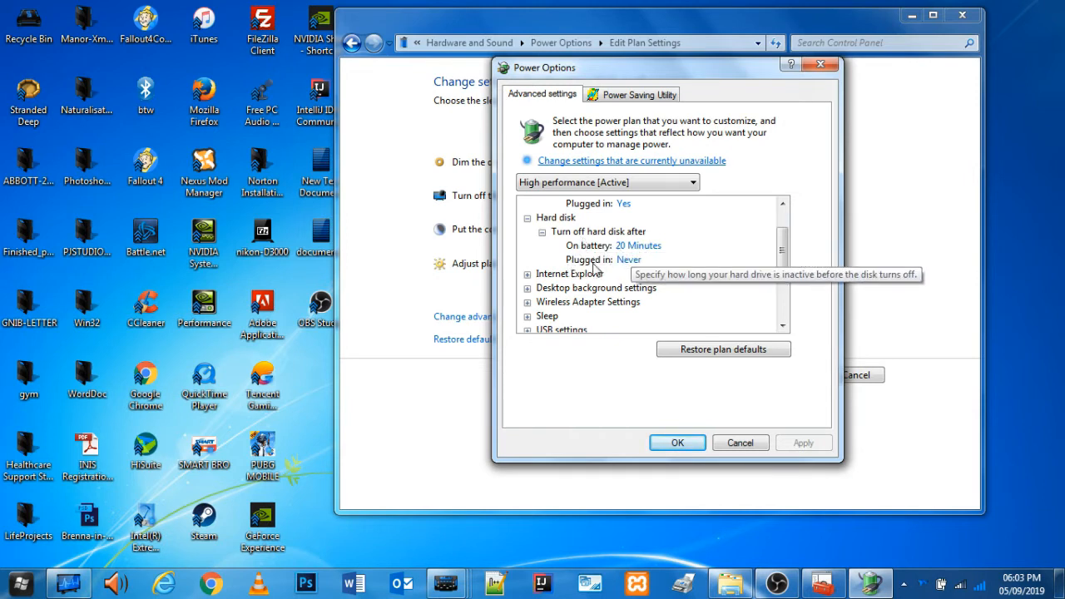
{"action": "left_click", "coordinate": [634, 261]}
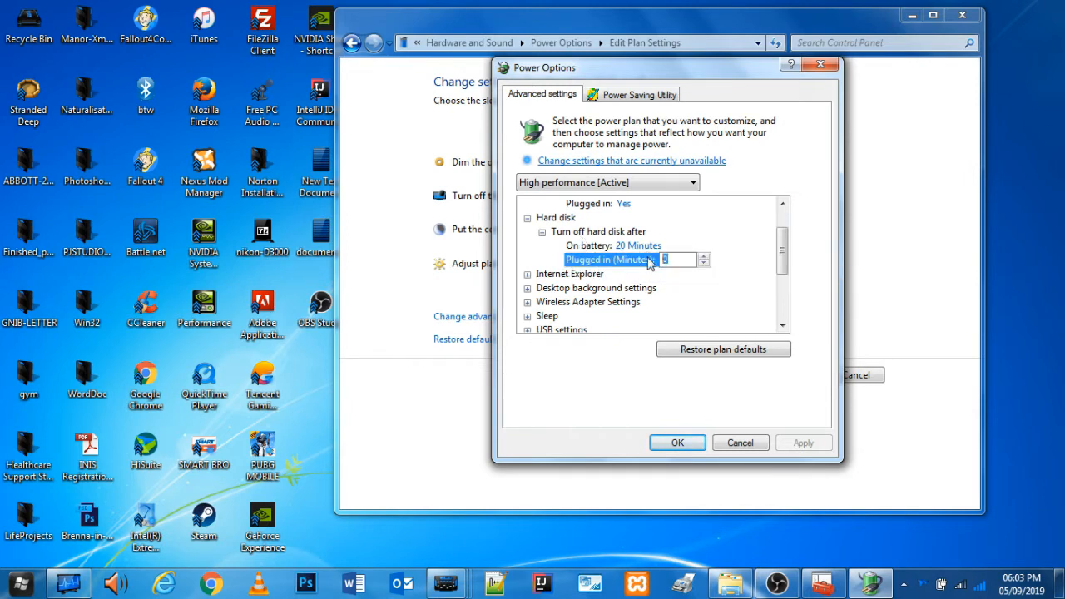
{"action": "type", "text": "22"}
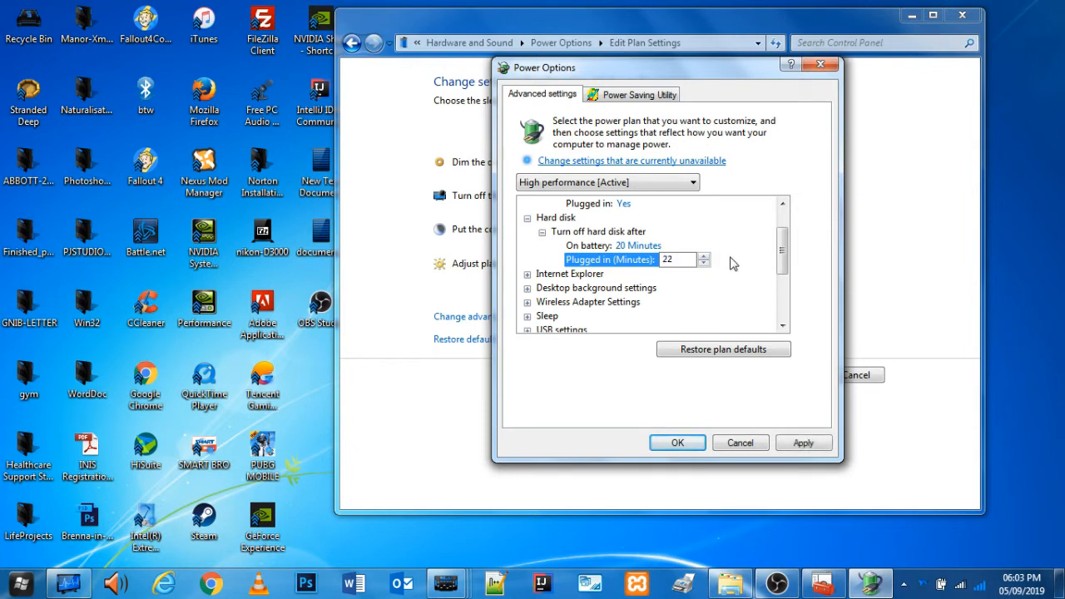
Set the High performance plan's hard disk turn-off time when plugged in to 0 minutes and collapse the hard disk settings
{"action": "left_click", "coordinate": [590, 236]}
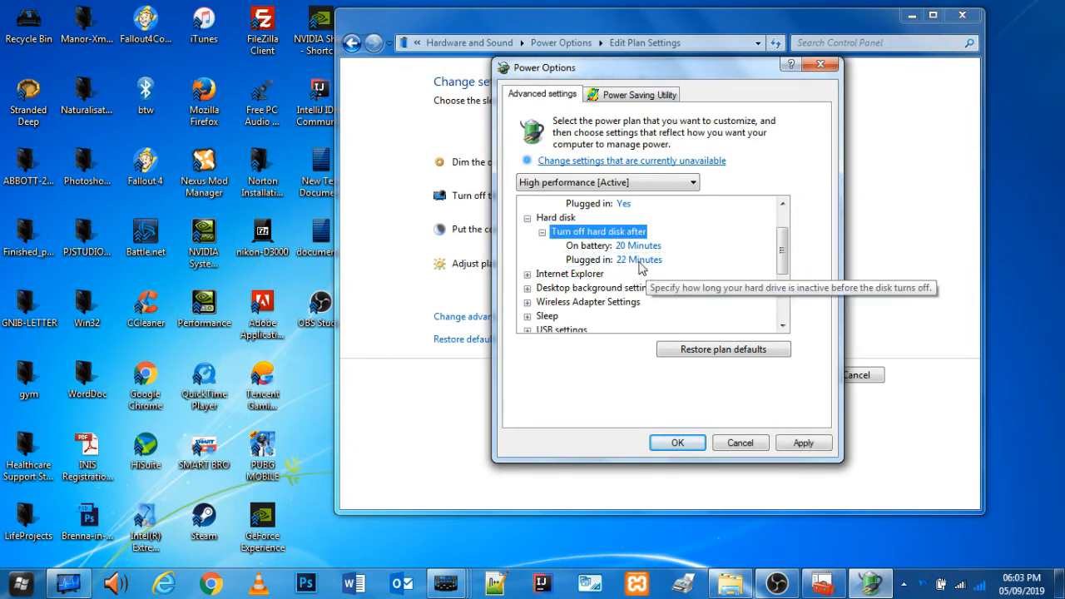
{"action": "left_click", "coordinate": [637, 260]}
{"action": "left_click", "coordinate": [676, 261]}
{"action": "left_click_drag", "start_coordinate": [676, 261], "coordinate": [637, 263]}
{"action": "type", "text": "0"}
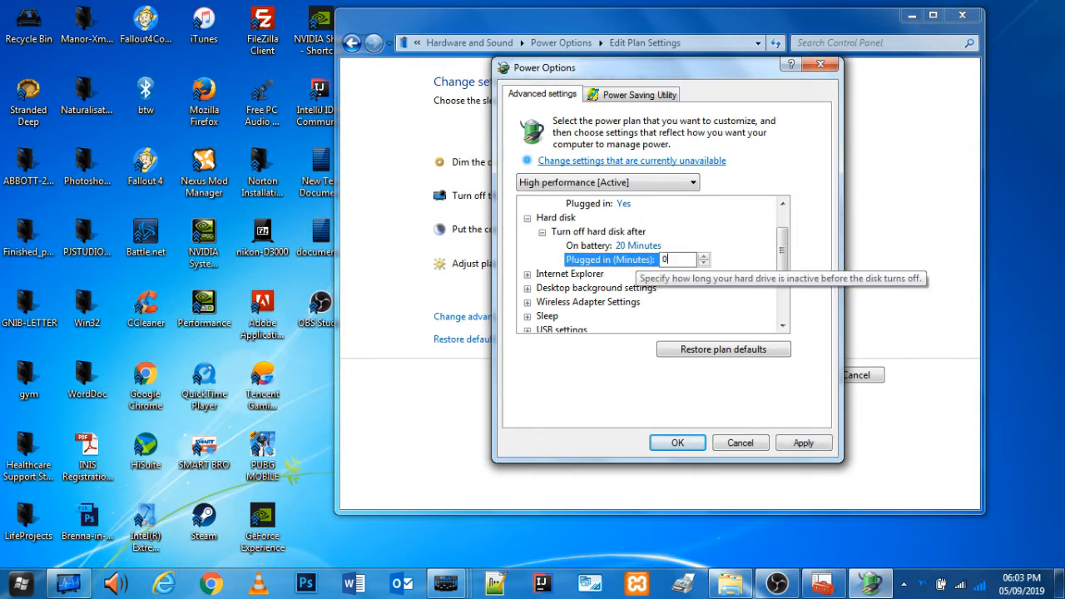
{"action": "left_click", "coordinate": [611, 238]}
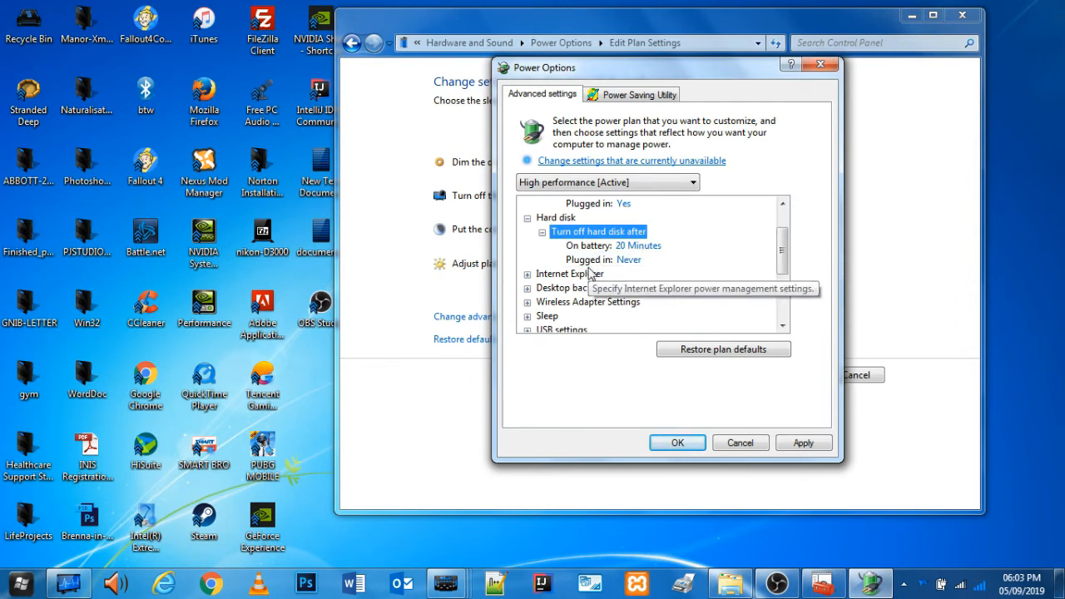
{"action": "left_click", "coordinate": [527, 217]}
Choose Maximum Performance for the Intel graphics power plan when plugged in, and collapse the graphics settings
{"action": "scroll", "coordinate": [577, 274], "scroll_direction": "down", "scroll_amount": 1}
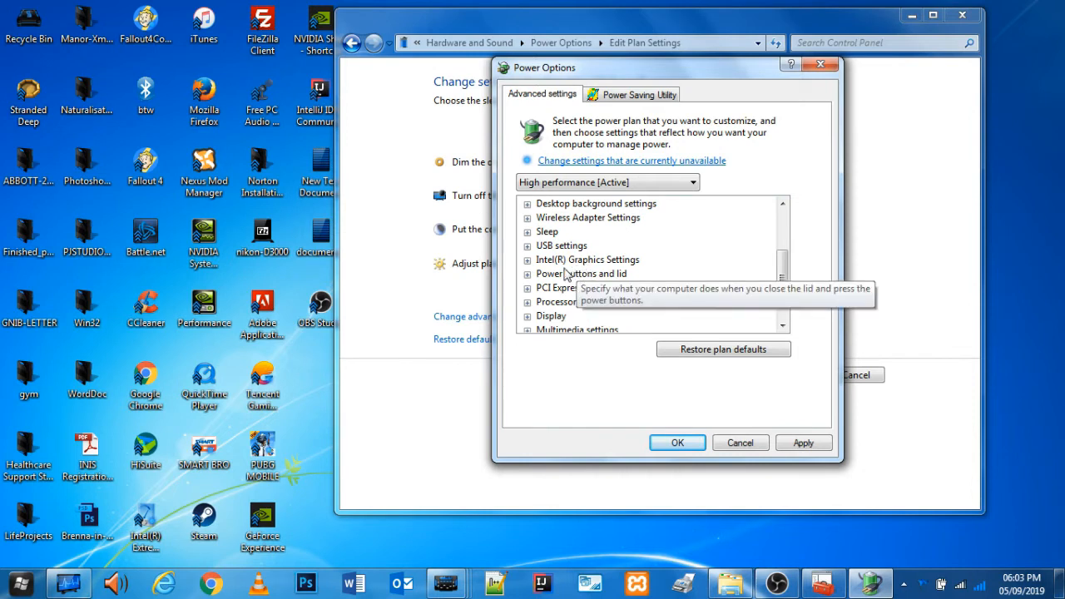
{"action": "left_click", "coordinate": [527, 261]}
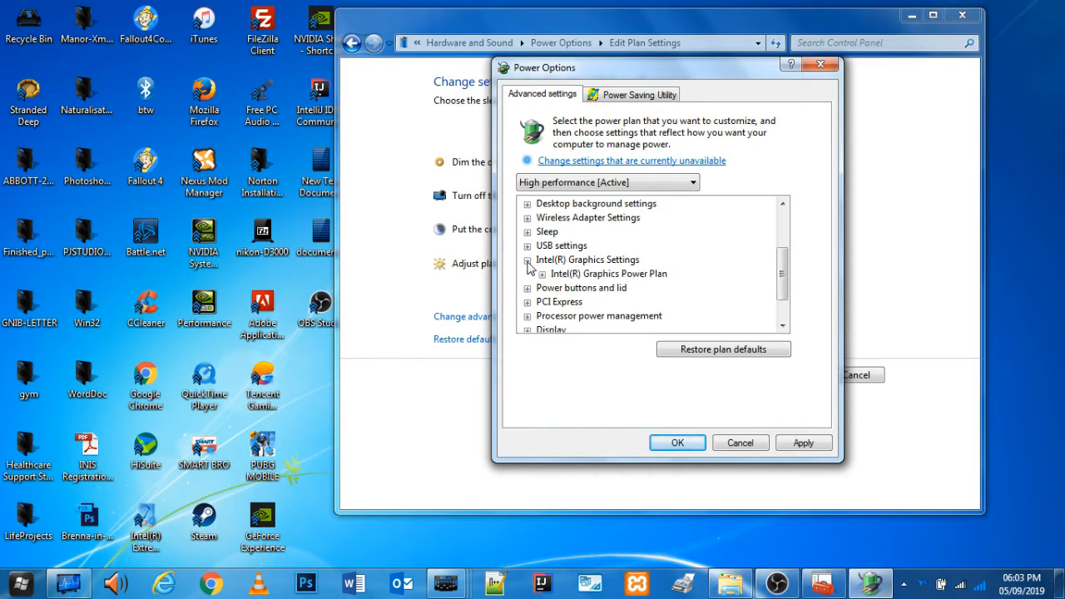
{"action": "left_click", "coordinate": [541, 275]}
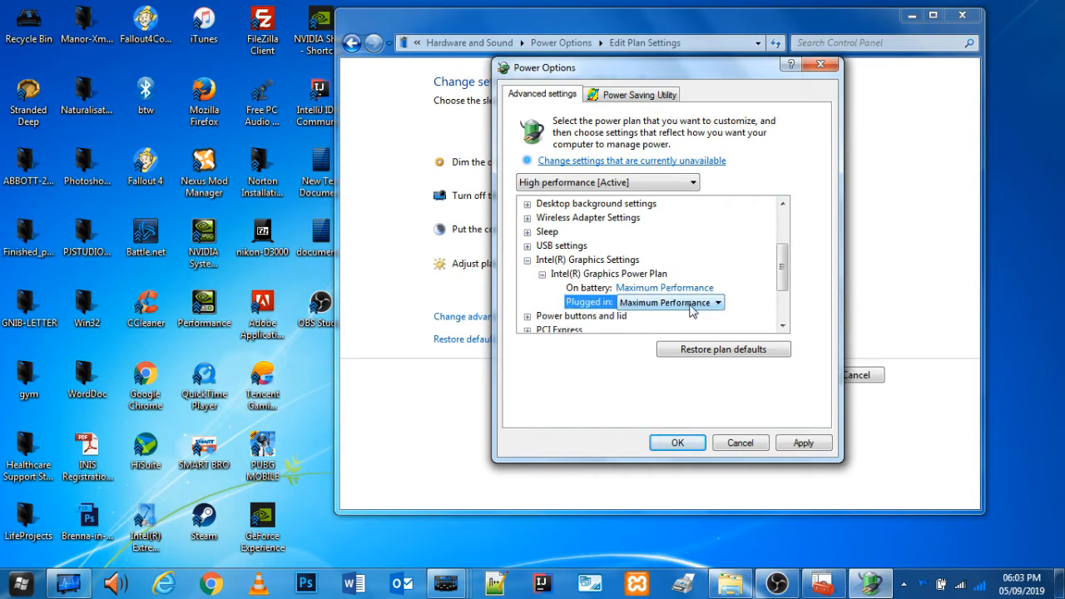
{"action": "left_click", "coordinate": [671, 304]}
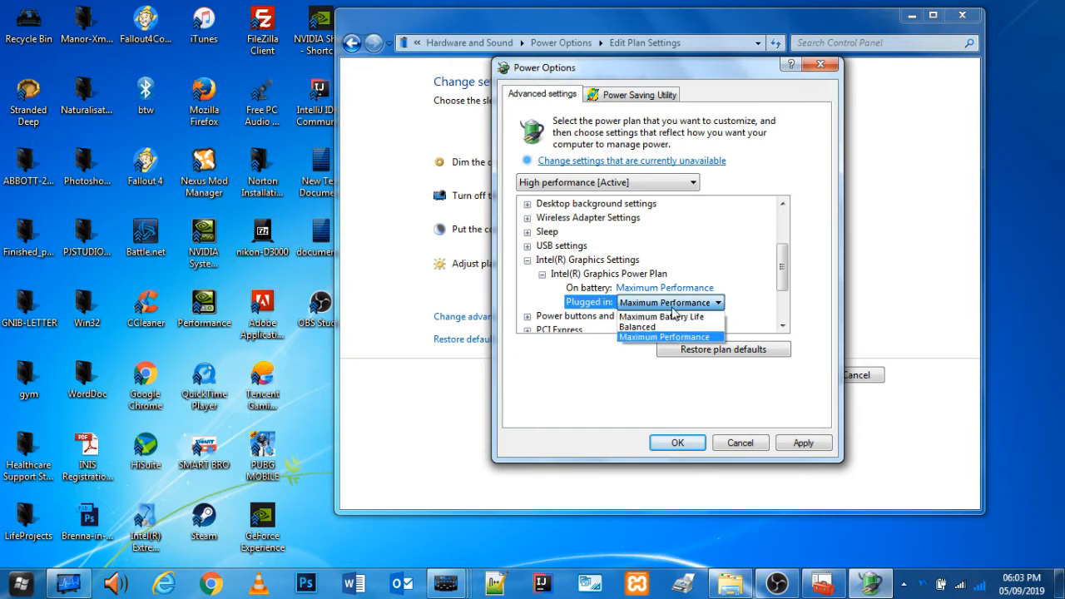
{"action": "left_click", "coordinate": [648, 339]}
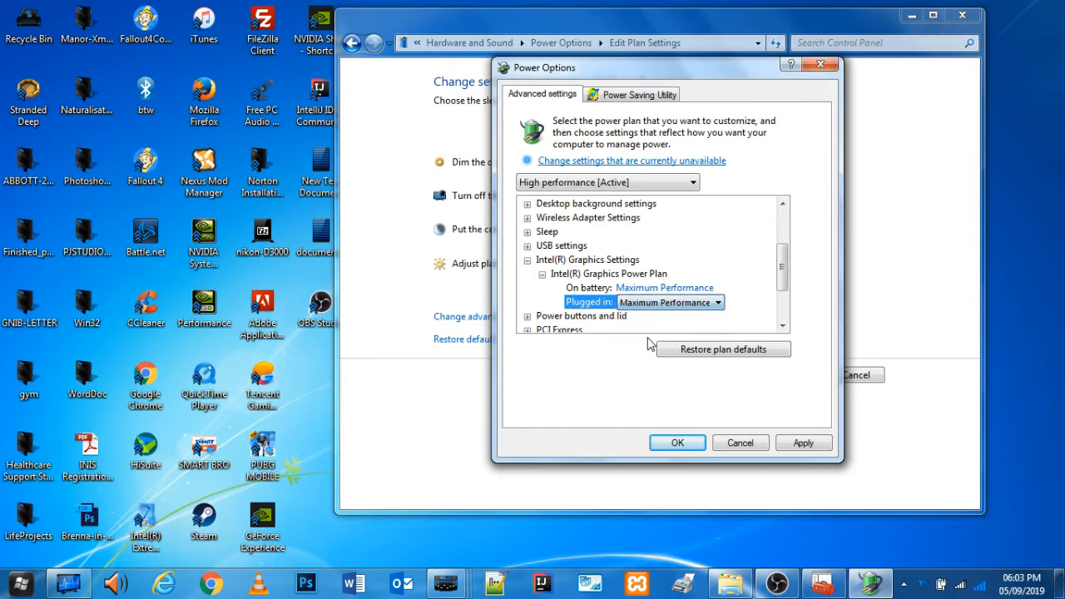
{"action": "left_click", "coordinate": [526, 260]}
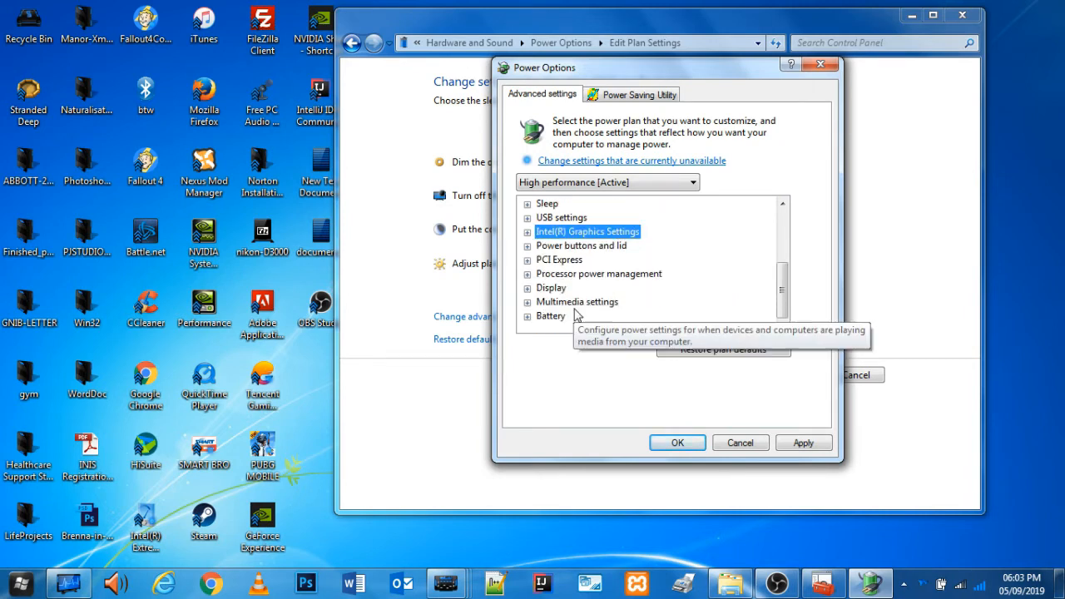
Examine the minimum and maximum processor states and the system cooling policy under processor power management
{"action": "left_click", "coordinate": [528, 274]}
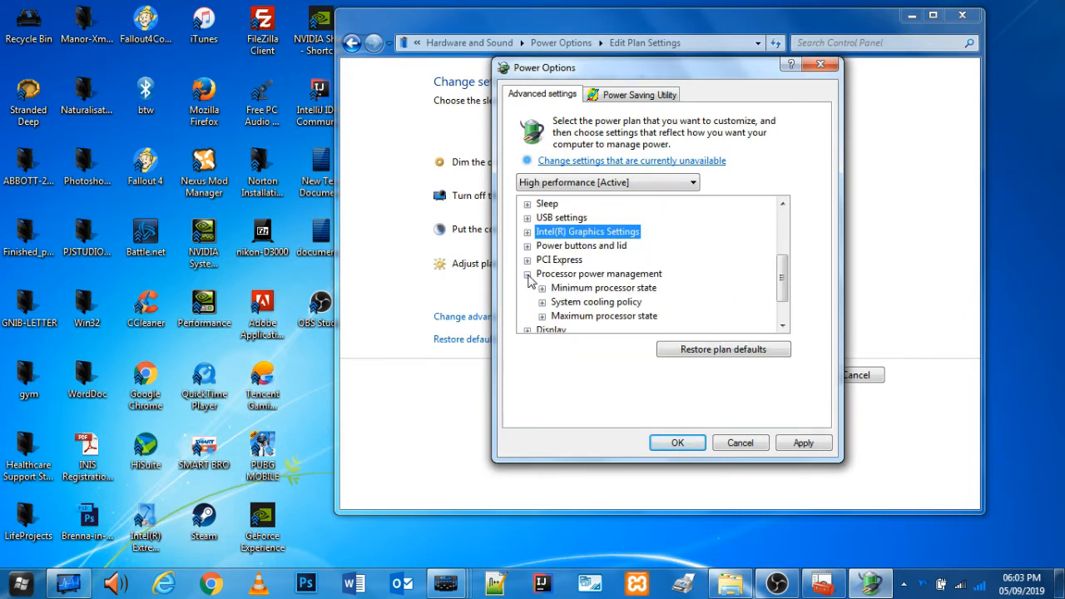
{"action": "scroll", "coordinate": [579, 290], "scroll_direction": "down", "scroll_amount": 1}
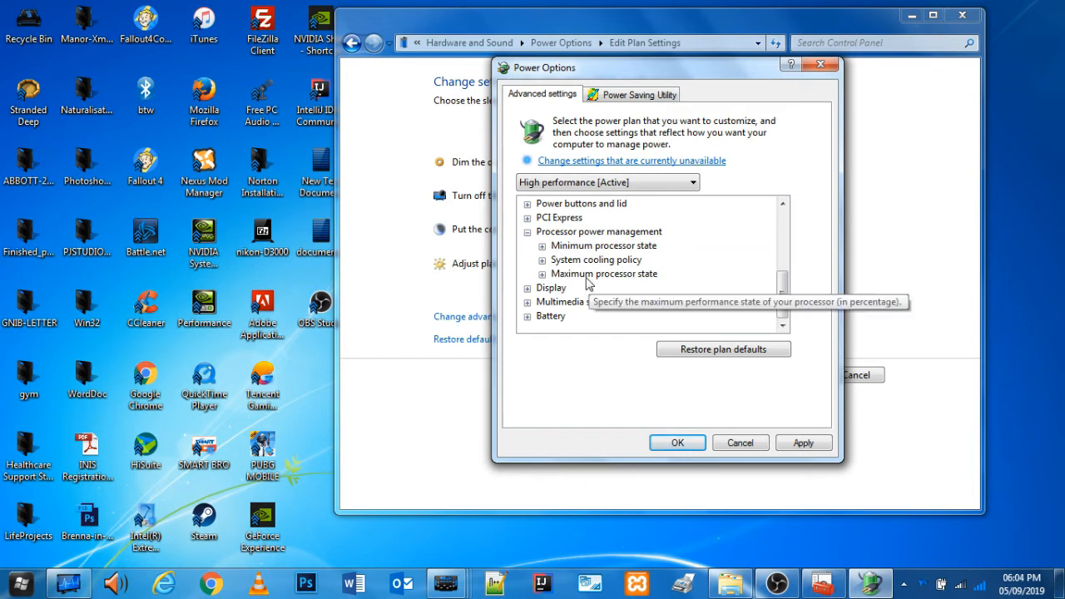
{"action": "left_click", "coordinate": [543, 275]}
{"action": "left_click", "coordinate": [542, 260]}
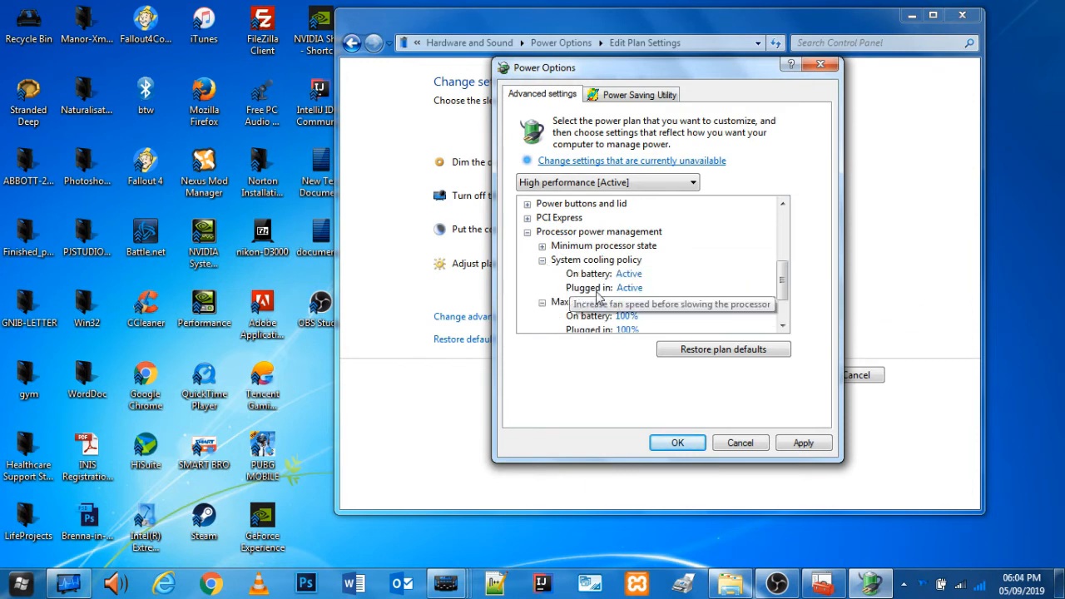
{"action": "left_click", "coordinate": [542, 246]}
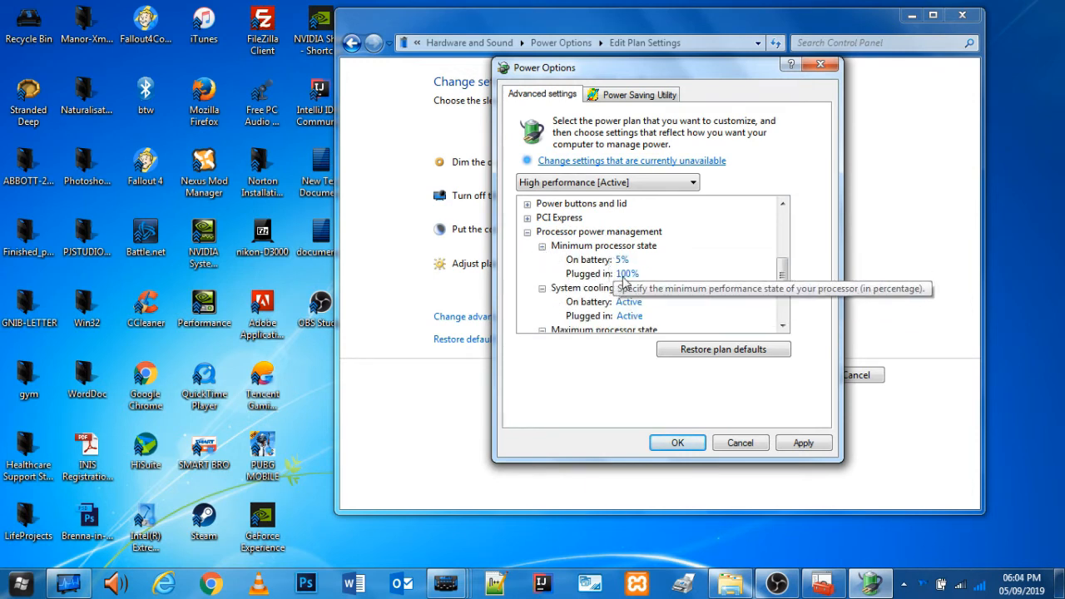
{"action": "left_click", "coordinate": [542, 246]}
{"action": "left_click", "coordinate": [542, 260]}
{"action": "scroll", "coordinate": [553, 270], "scroll_direction": "down", "scroll_amount": 3}
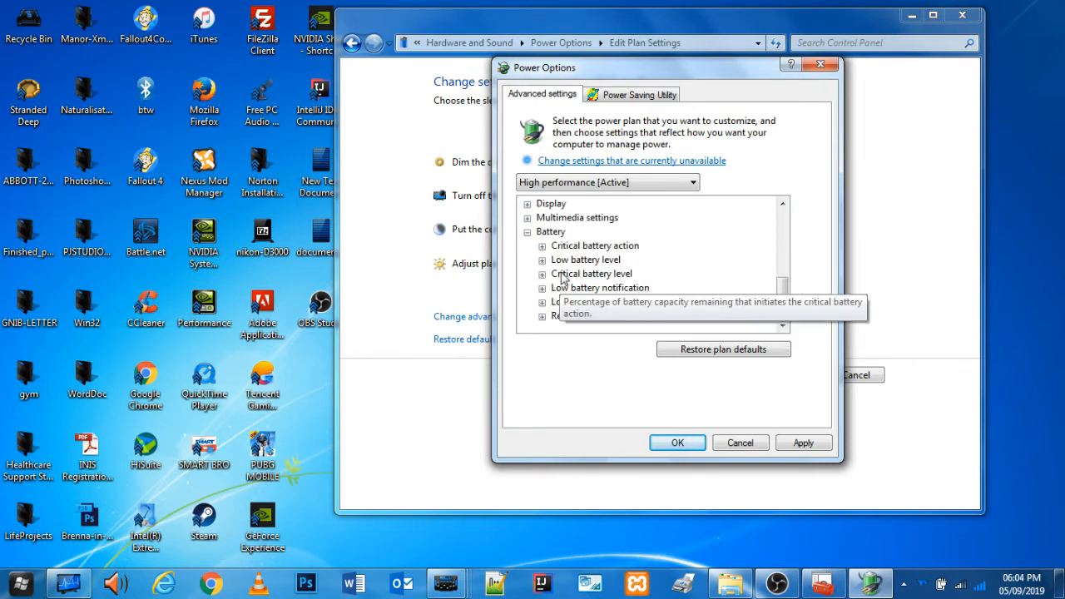
Review the plan's hard disk turn-off times and Intel graphics power plan once more
{"action": "scroll", "coordinate": [552, 277], "scroll_direction": "up", "scroll_amount": 5}
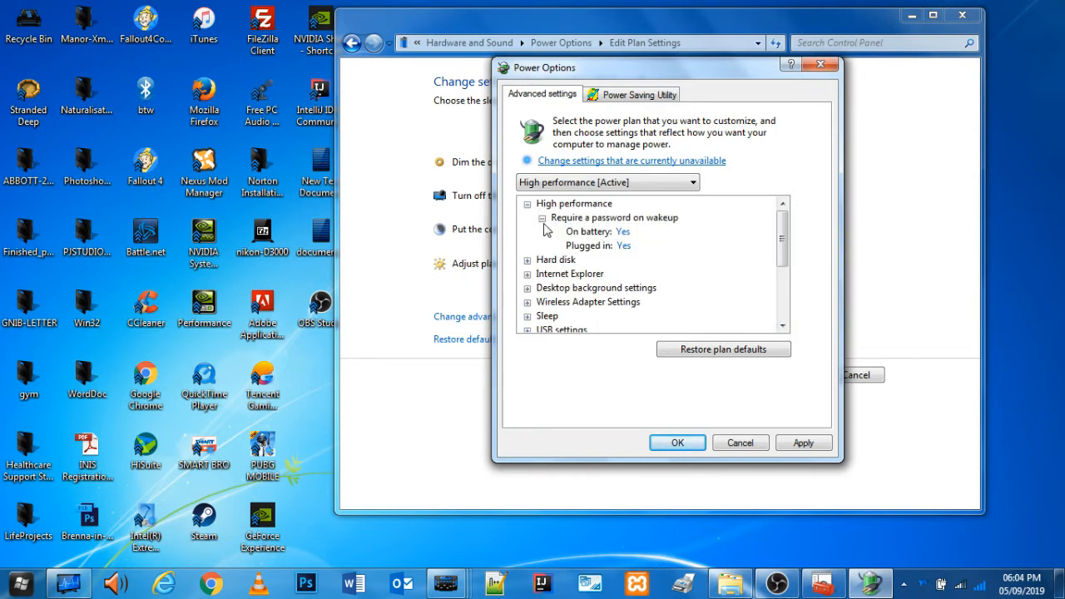
{"action": "scroll", "coordinate": [574, 283], "scroll_direction": "down", "scroll_amount": 1}
{"action": "left_click", "coordinate": [574, 301]}
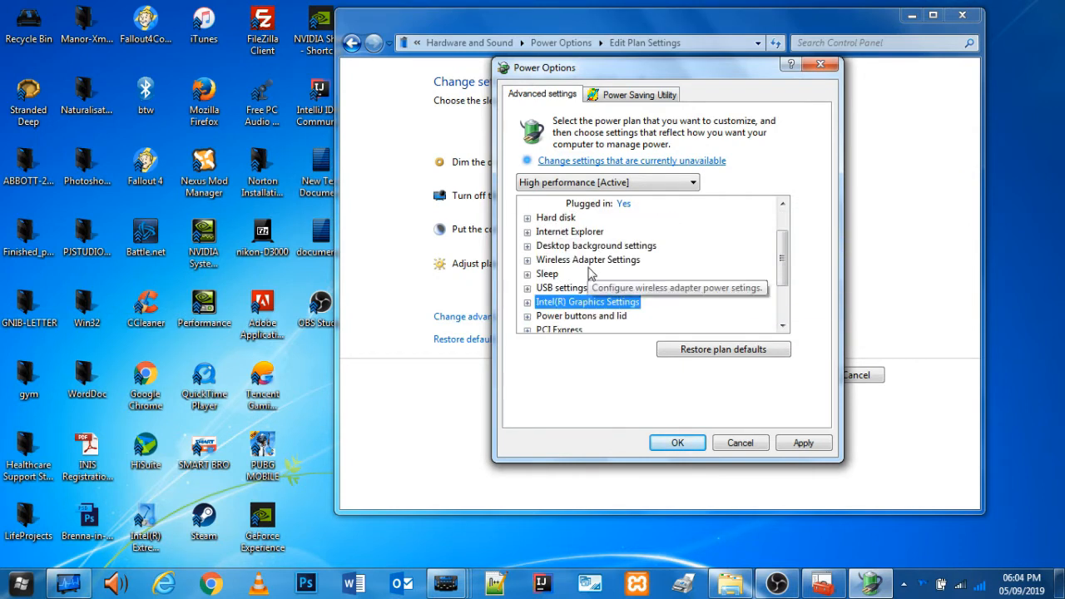
{"action": "double_click", "coordinate": [556, 218]}
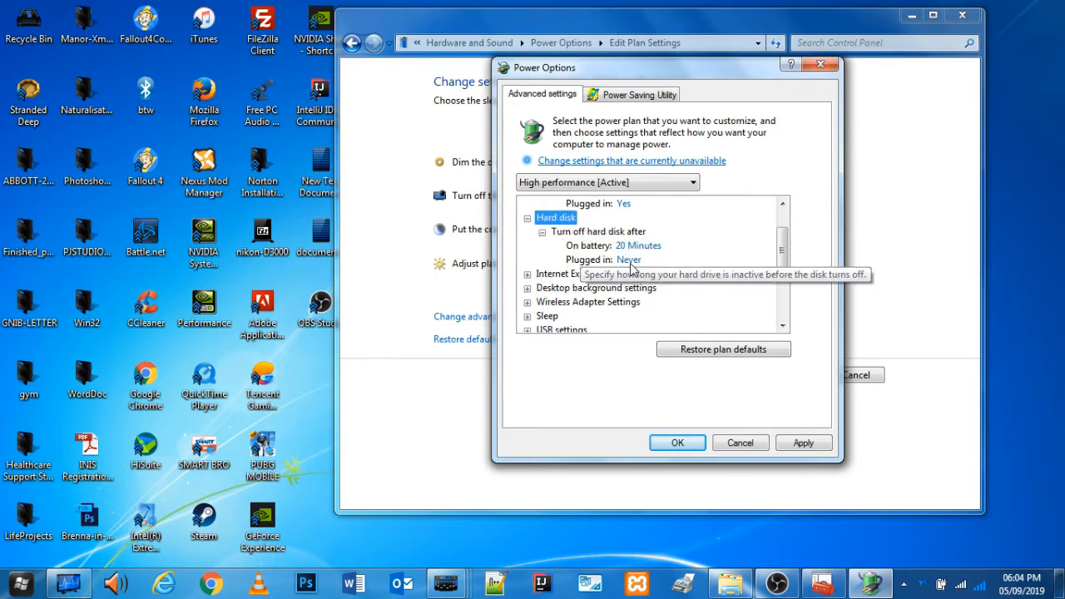
{"action": "scroll", "coordinate": [582, 265], "scroll_direction": "down", "scroll_amount": 1}
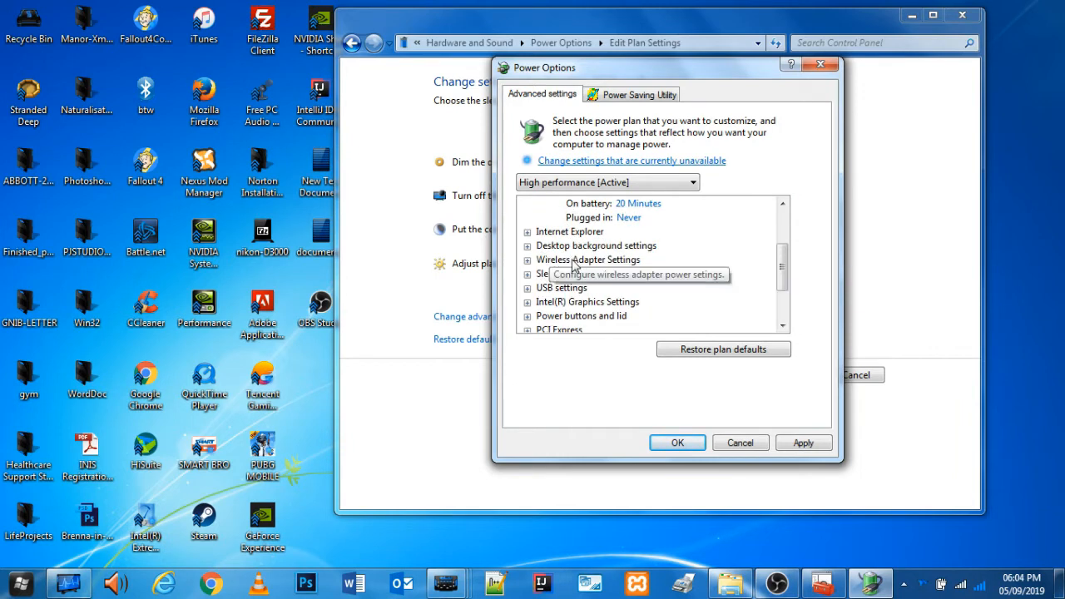
{"action": "scroll", "coordinate": [573, 265], "scroll_direction": "down", "scroll_amount": 1}
{"action": "left_click", "coordinate": [527, 259]}
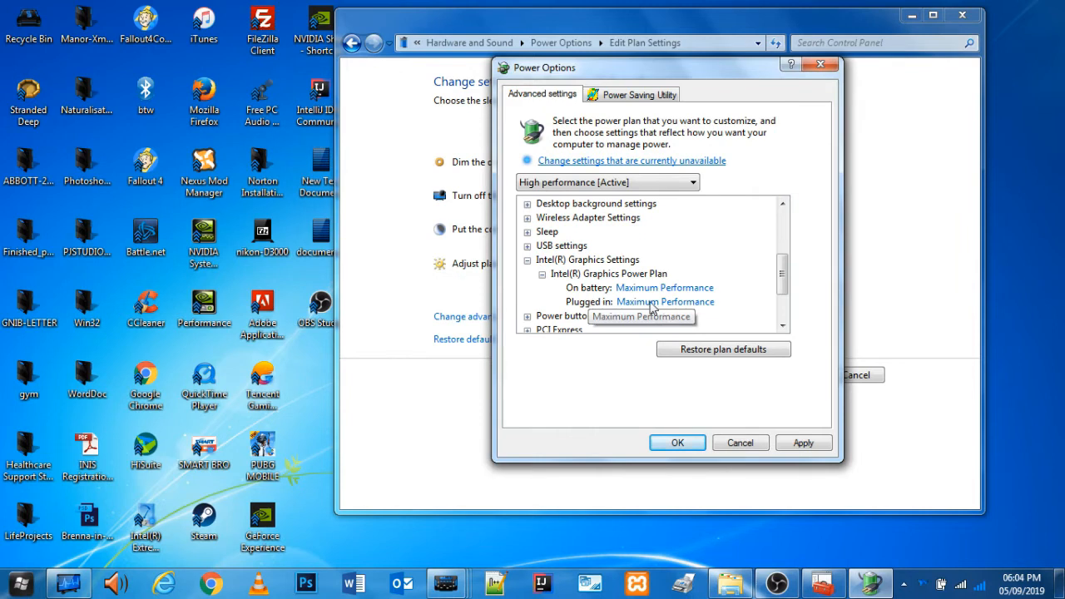
{"action": "scroll", "coordinate": [614, 293], "scroll_direction": "down", "scroll_amount": 2}
{"action": "scroll", "coordinate": [574, 270], "scroll_direction": "up", "scroll_amount": 2}
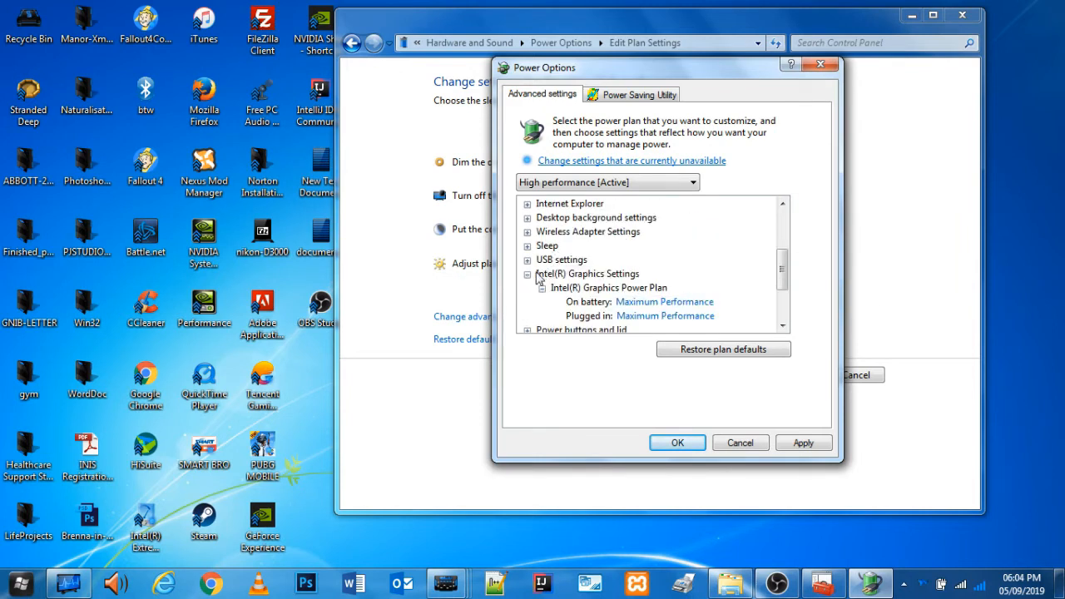
{"action": "left_click", "coordinate": [527, 275]}
Recheck the maximum and minimum processor states, and collapse the processor power management settings
{"action": "scroll", "coordinate": [530, 283], "scroll_direction": "down", "scroll_amount": 1}
{"action": "left_click", "coordinate": [527, 275]}
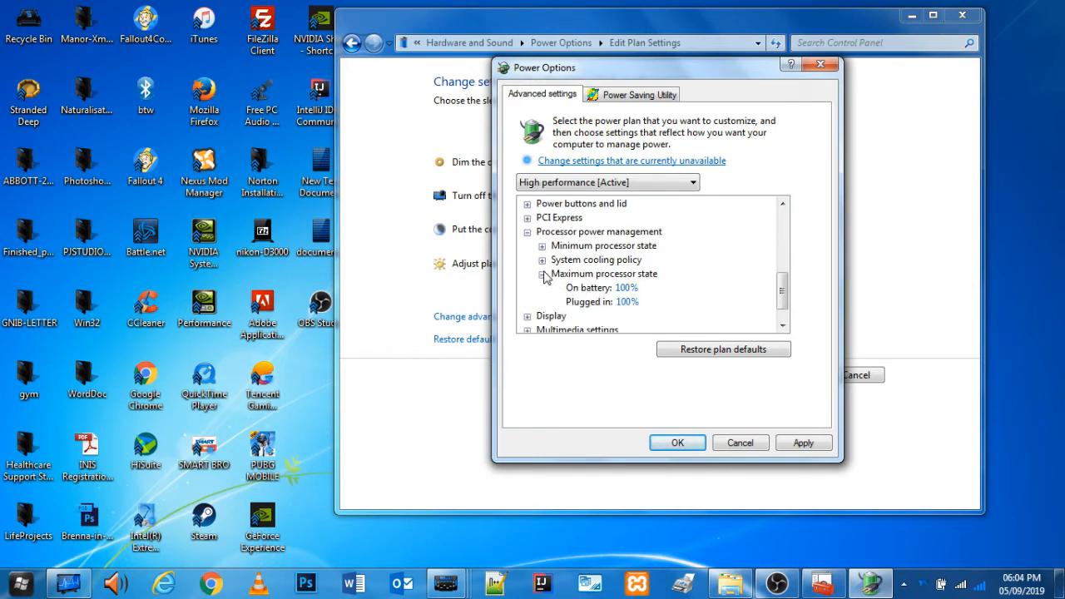
{"action": "left_click", "coordinate": [542, 246]}
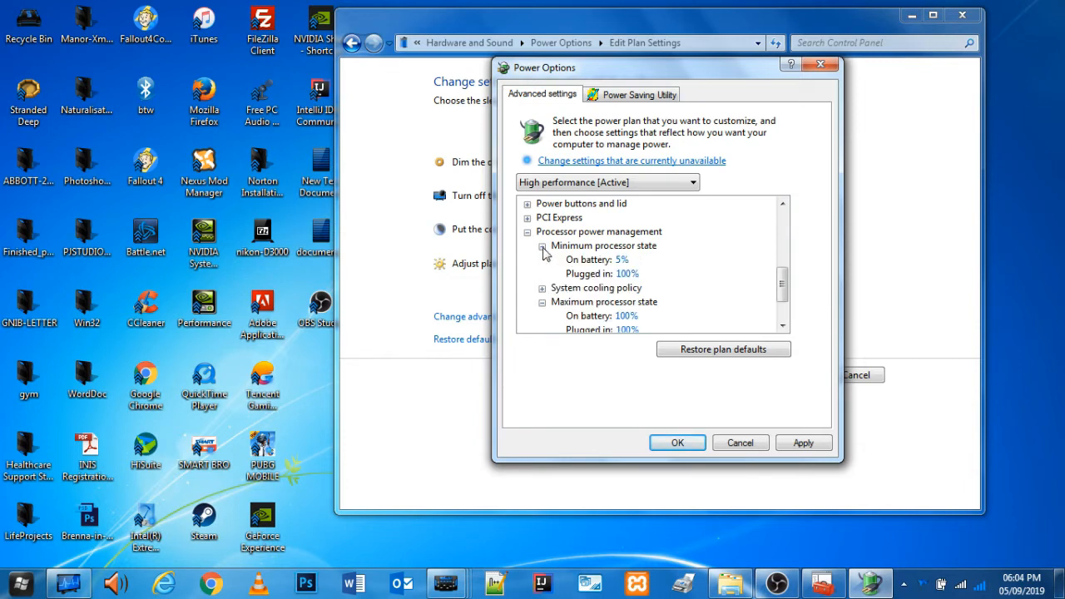
{"action": "left_click", "coordinate": [527, 232]}
Apply the advanced power settings, confirm them, and close the Edit Plan Settings window
{"action": "scroll", "coordinate": [666, 250], "scroll_direction": "up", "scroll_amount": 5}
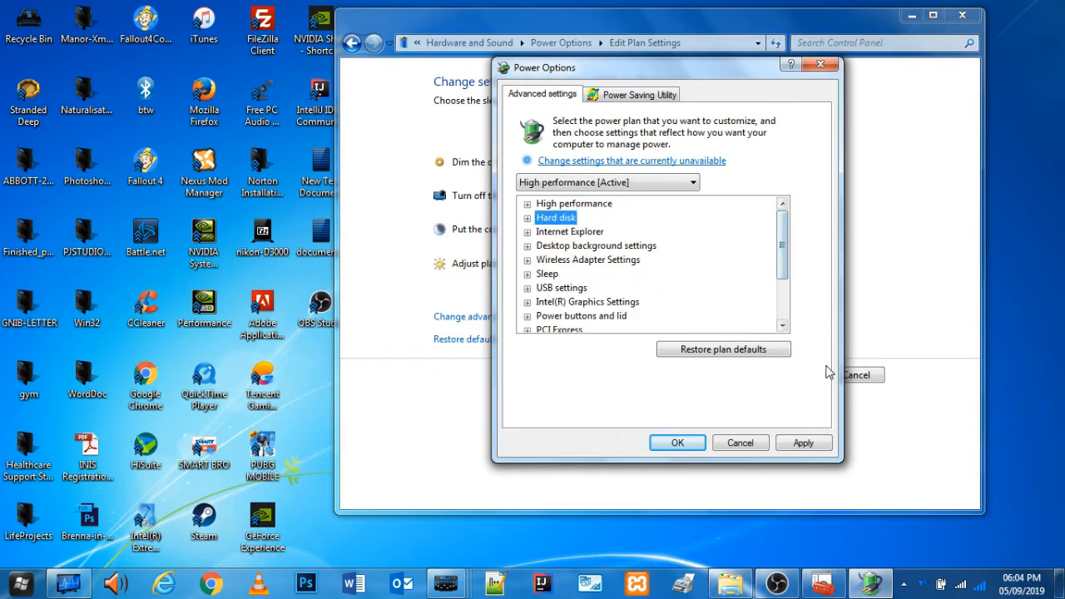
{"action": "left_click", "coordinate": [793, 445]}
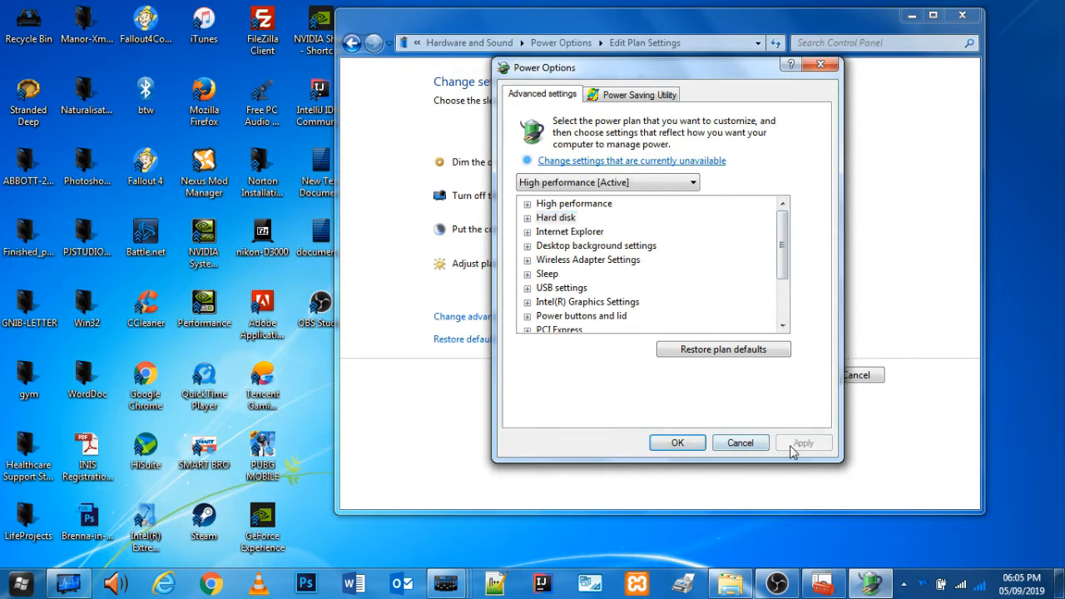
{"action": "left_click", "coordinate": [678, 444]}
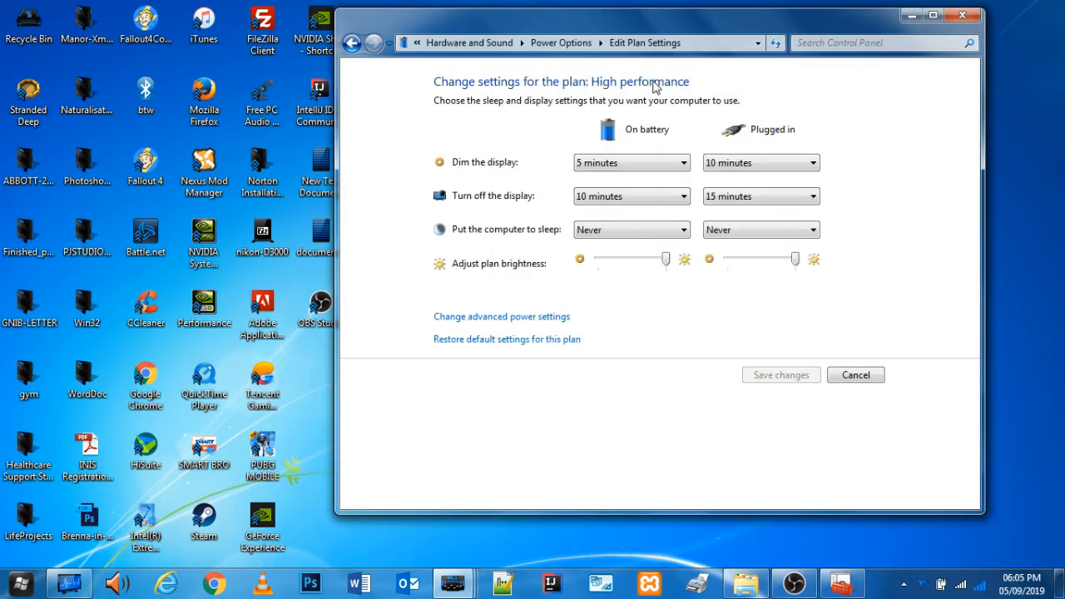
{"action": "left_click_drag", "start_coordinate": [649, 32], "coordinate": [663, 48]}
{"action": "left_click", "coordinate": [977, 33]}
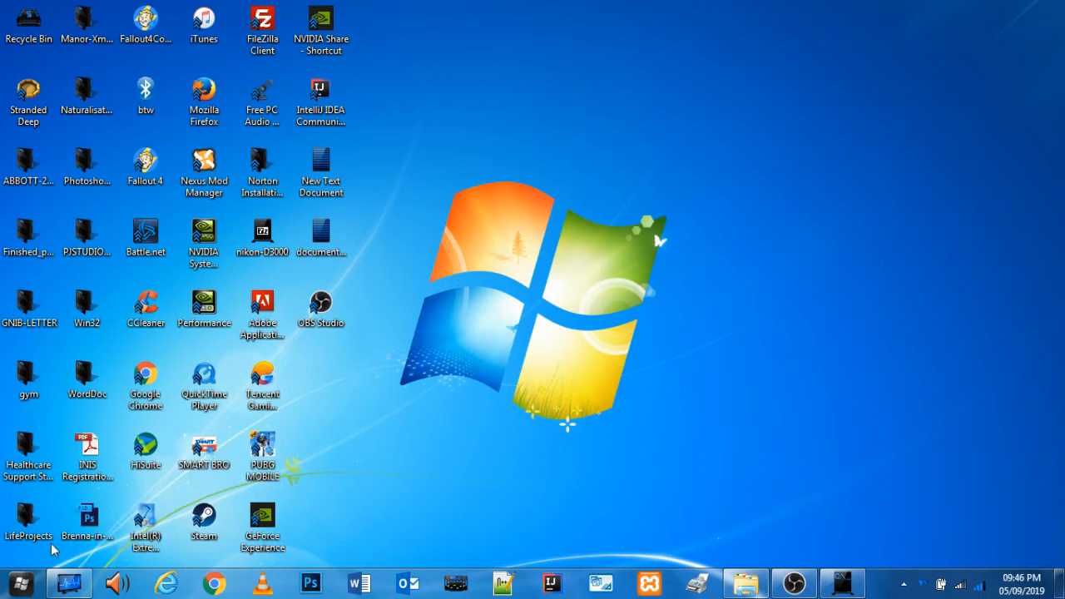
Run msconfig from a command prompt to open System Configuration, and close it again
{"action": "left_click", "coordinate": [20, 583]}
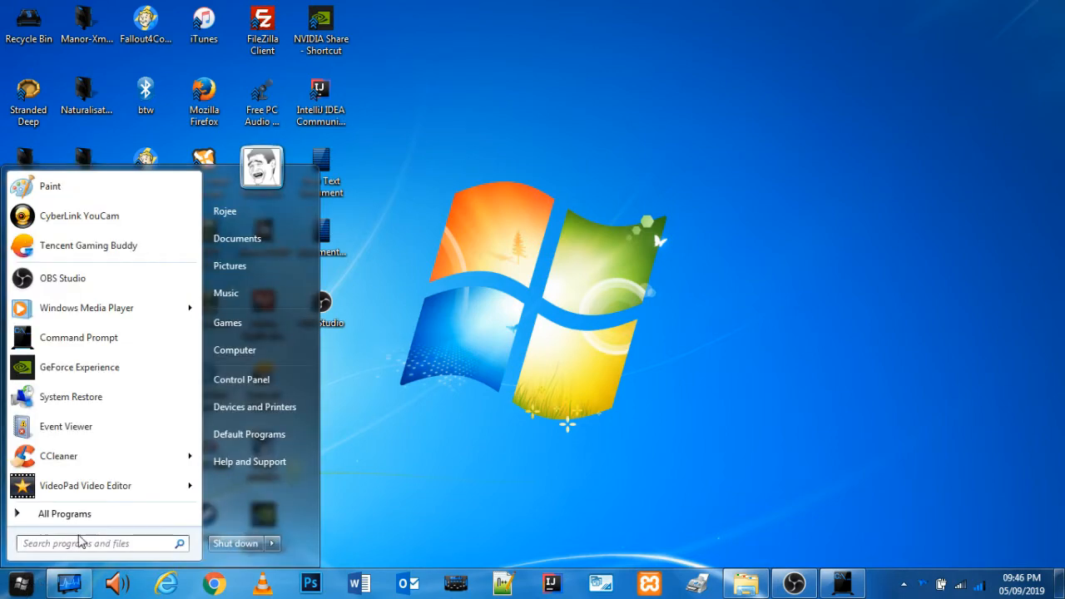
{"action": "type", "text": "cmd"}
{"action": "key", "text": "Return"}
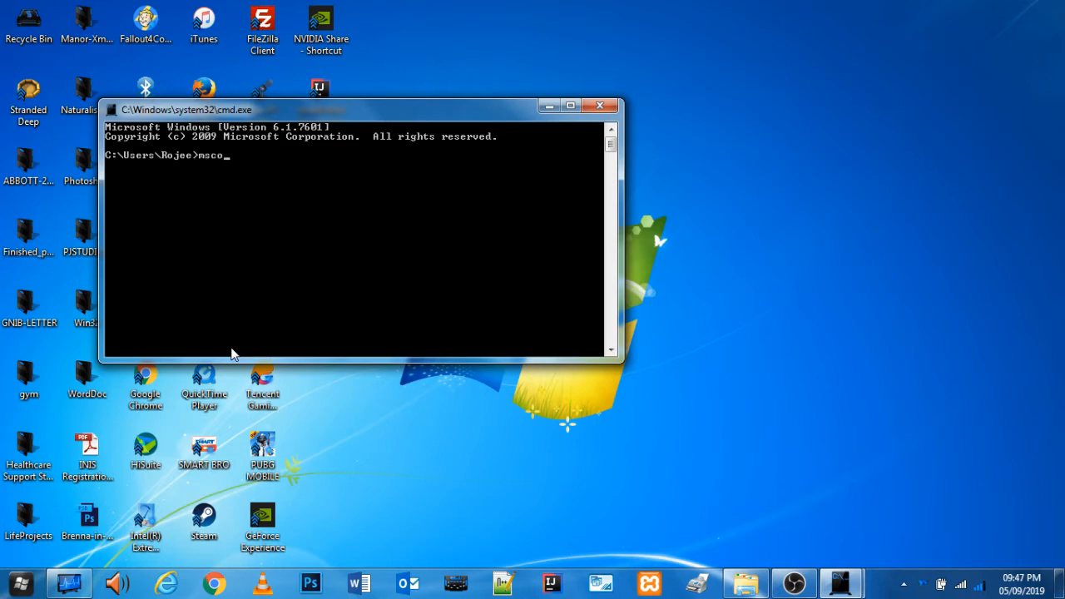
{"action": "key", "text": "Return"}
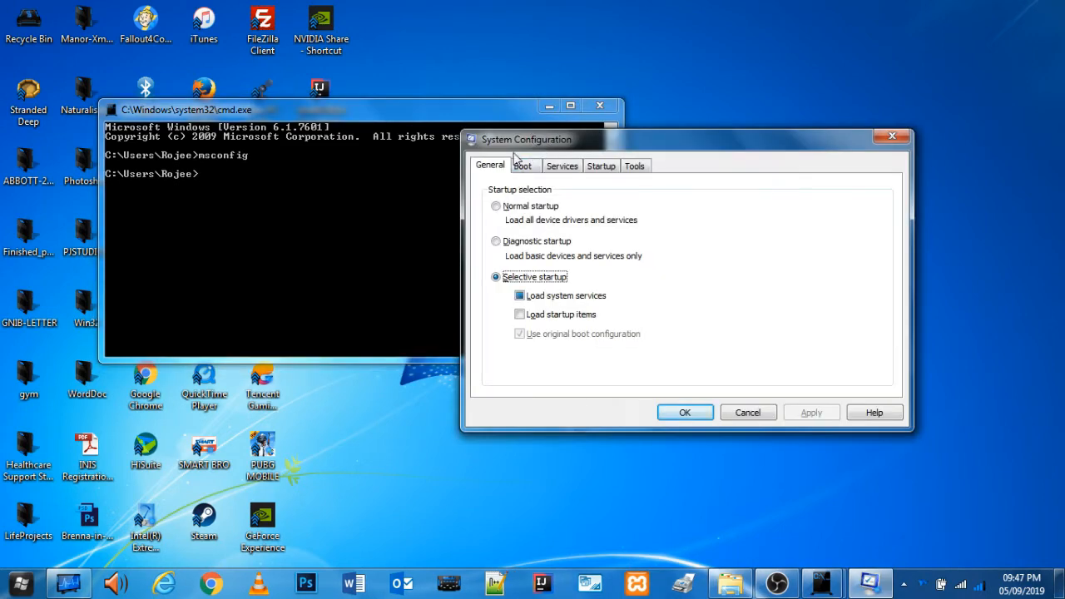
{"action": "left_click", "coordinate": [893, 136]}
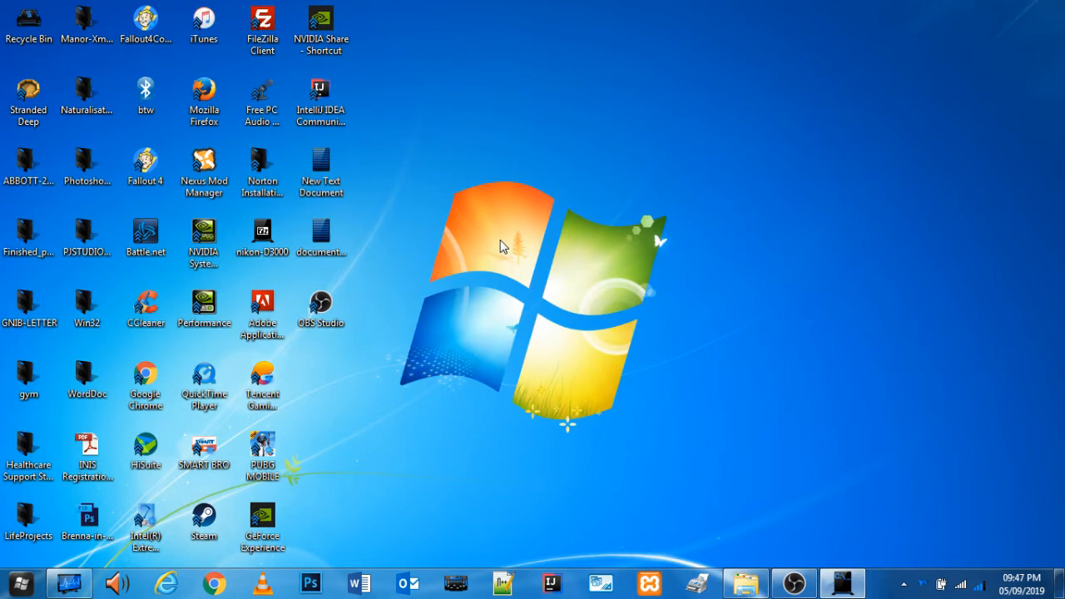
Open System Configuration by running msconfig from the Run dialog, and reposition its window on the desktop
{"action": "key", "text": "super+r"}
{"action": "left_click_drag", "start_coordinate": [607, 243], "coordinate": [614, 174]}
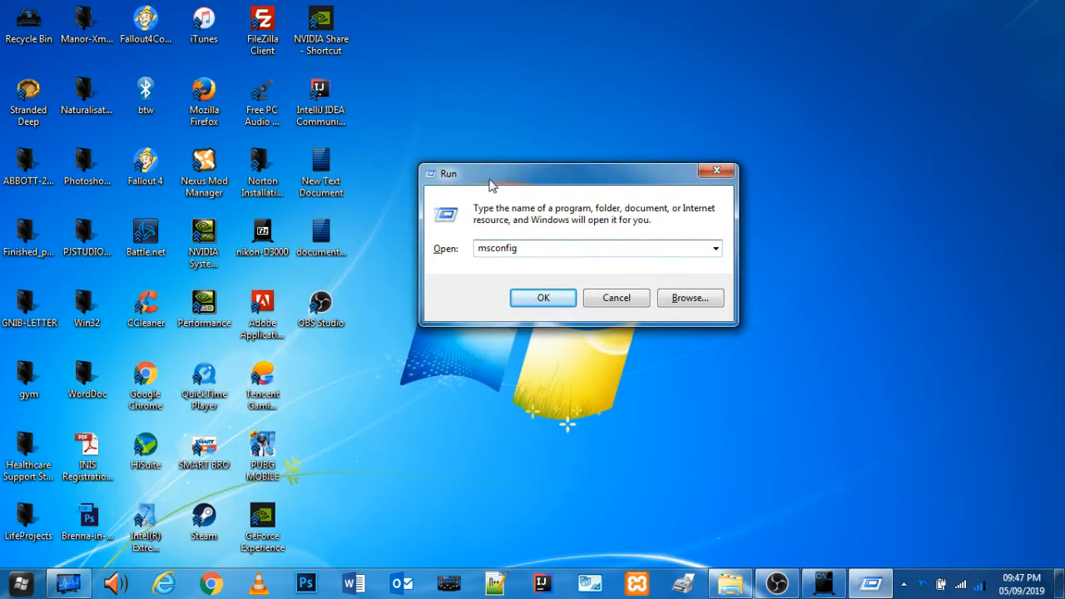
{"action": "left_click", "coordinate": [427, 254]}
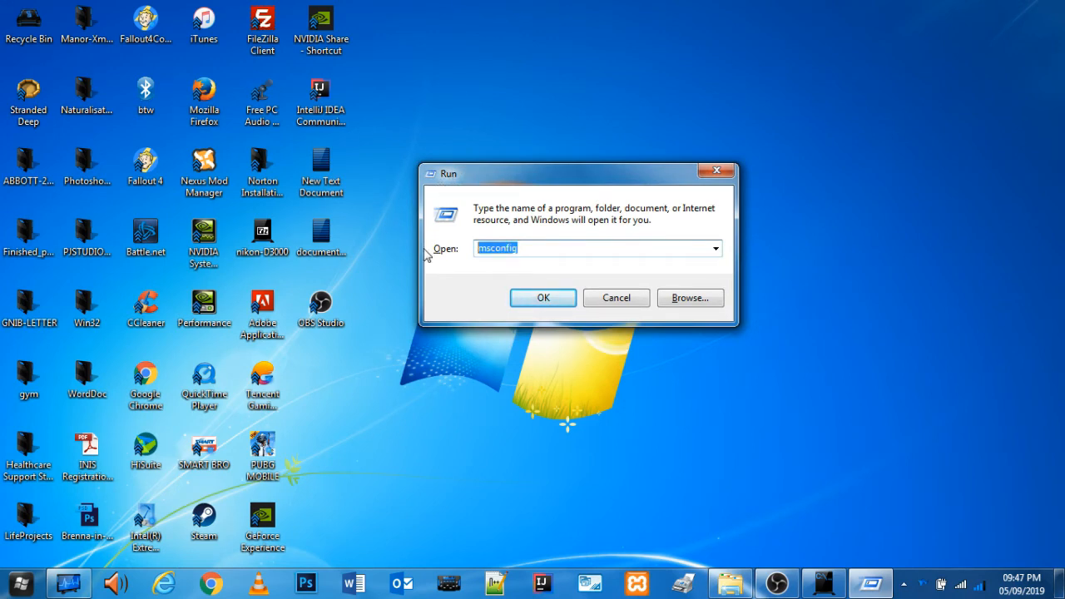
{"action": "key", "text": "Return"}
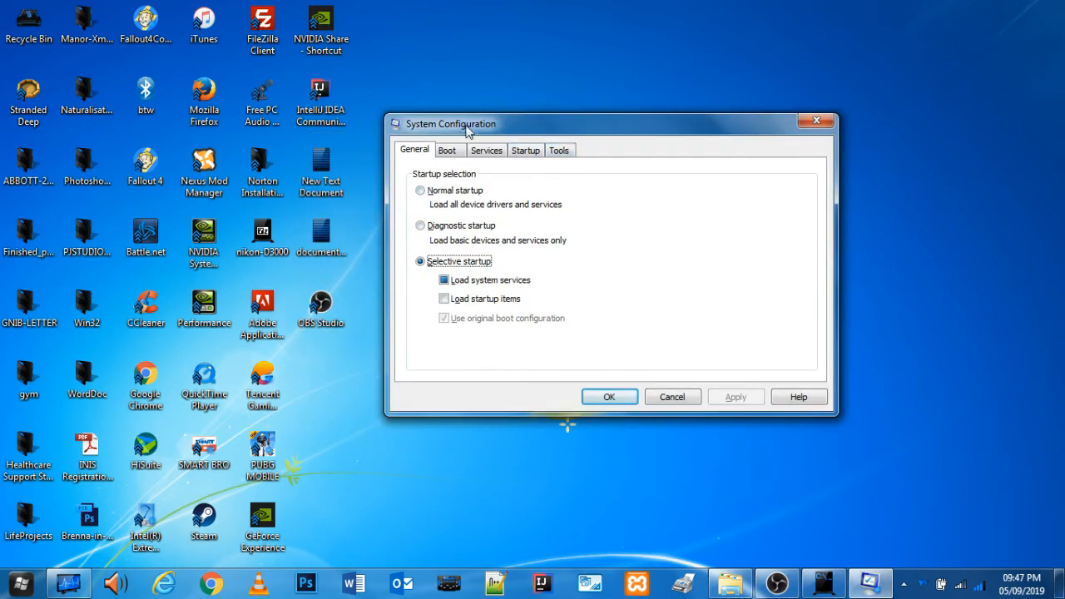
{"action": "left_click_drag", "start_coordinate": [526, 131], "coordinate": [549, 156]}
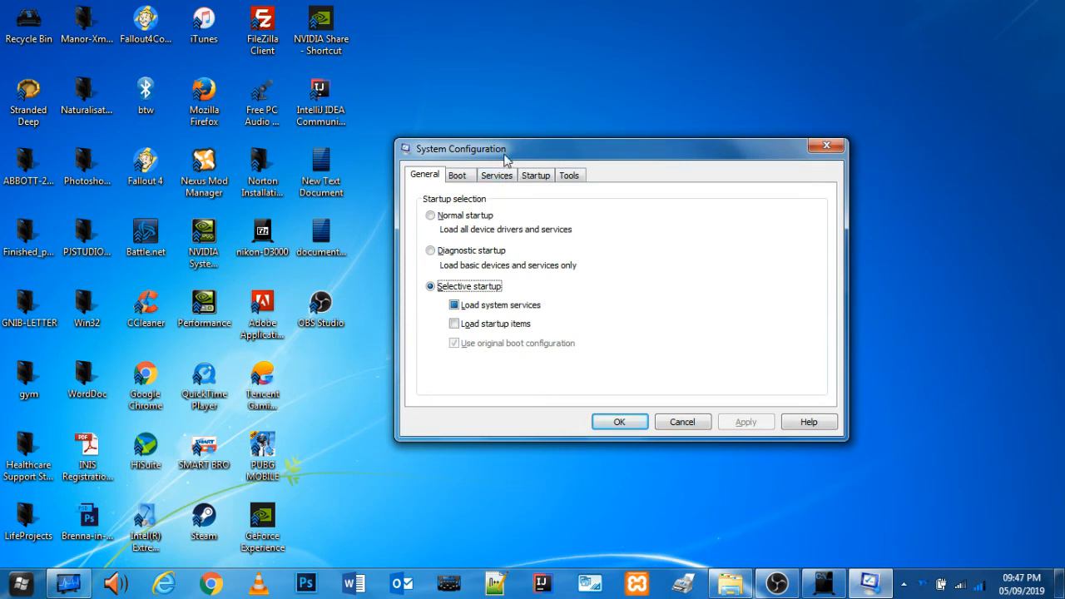
{"action": "left_click_drag", "start_coordinate": [493, 155], "coordinate": [502, 148]}
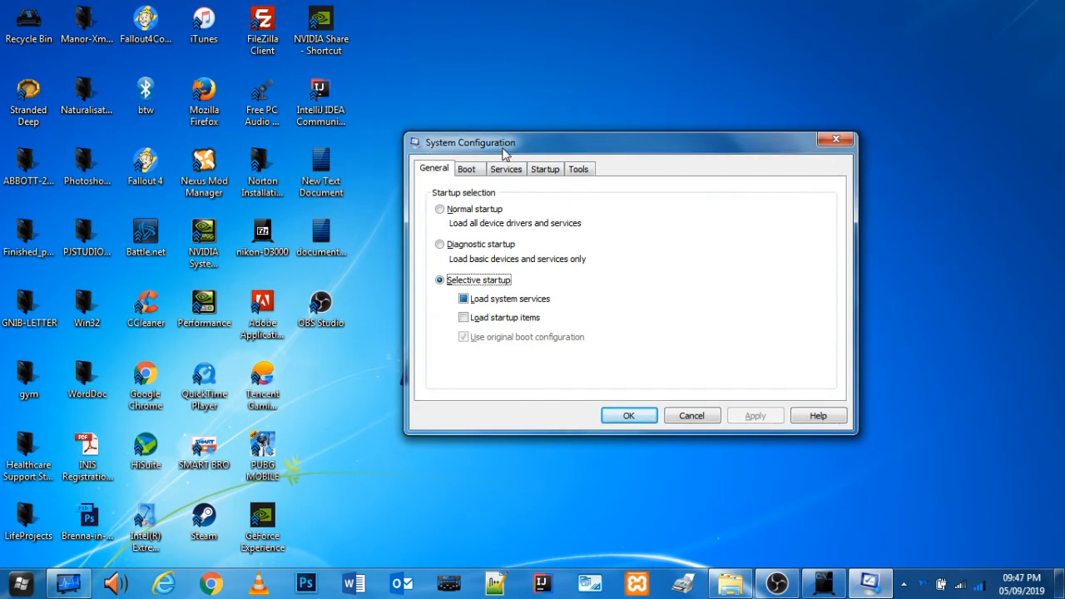
Bring up Windows Task Manager to view the running applications, reposition it, and minimize it again
{"action": "left_click", "coordinate": [69, 588]}
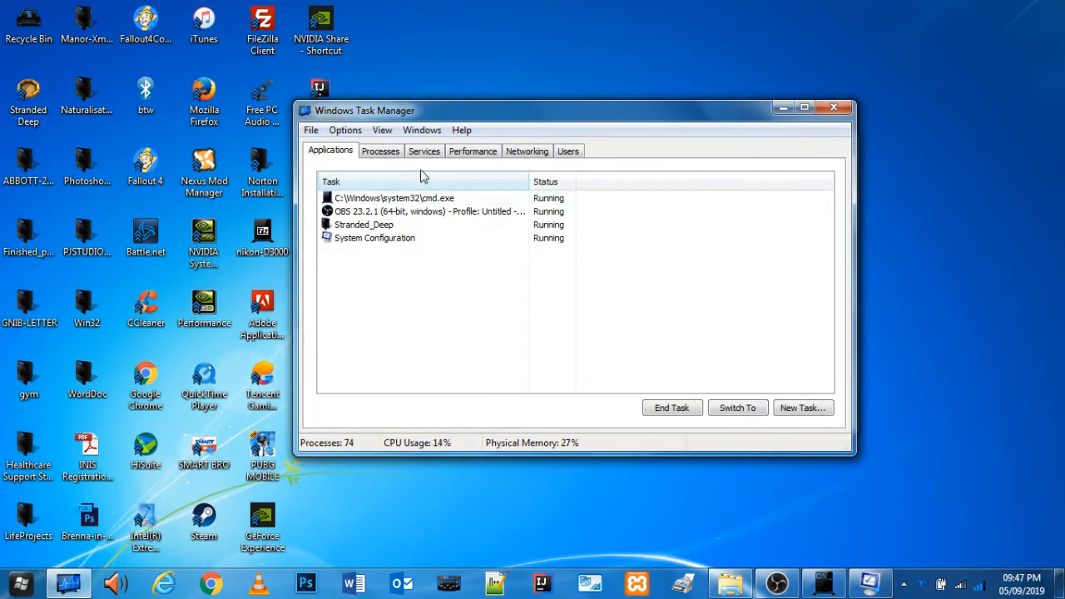
{"action": "left_click_drag", "start_coordinate": [457, 114], "coordinate": [526, 122]}
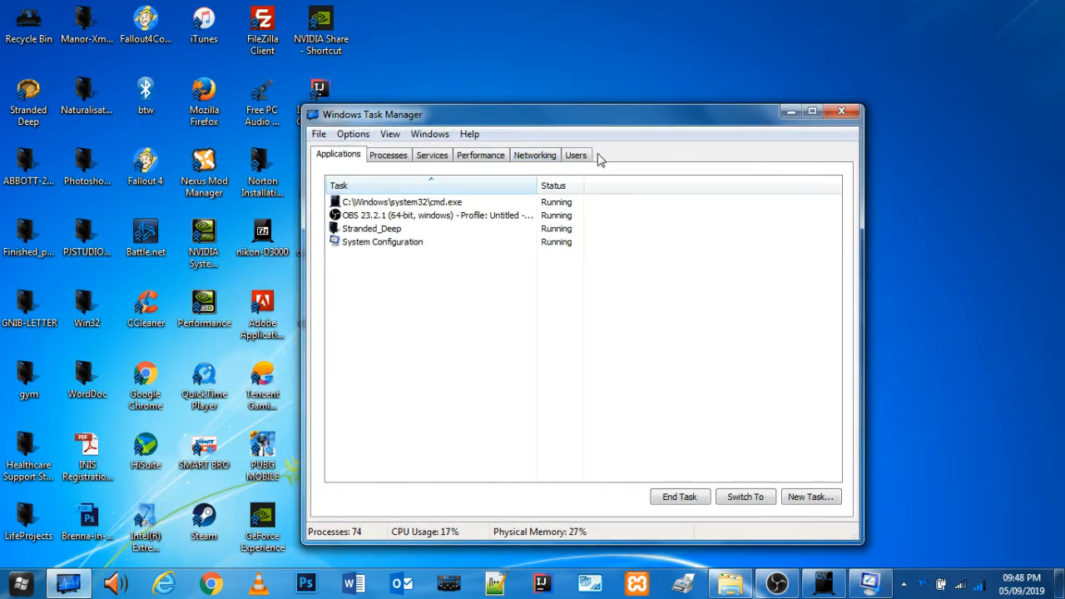
{"action": "left_click", "coordinate": [790, 114]}
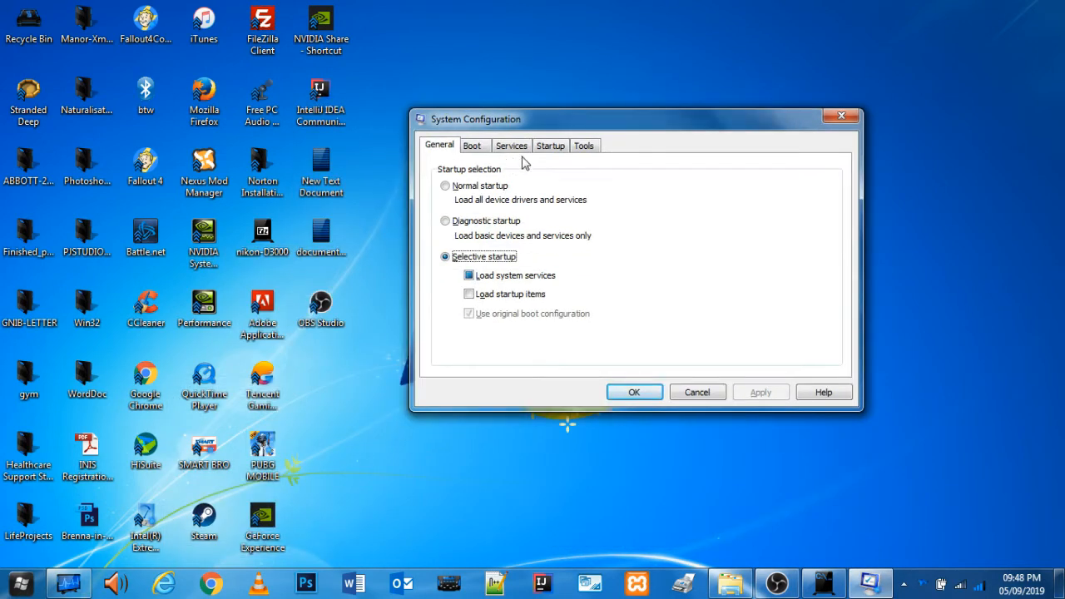
Review the services list in System Configuration, including the Apple Mobile Device Service entry
{"action": "left_click", "coordinate": [511, 146]}
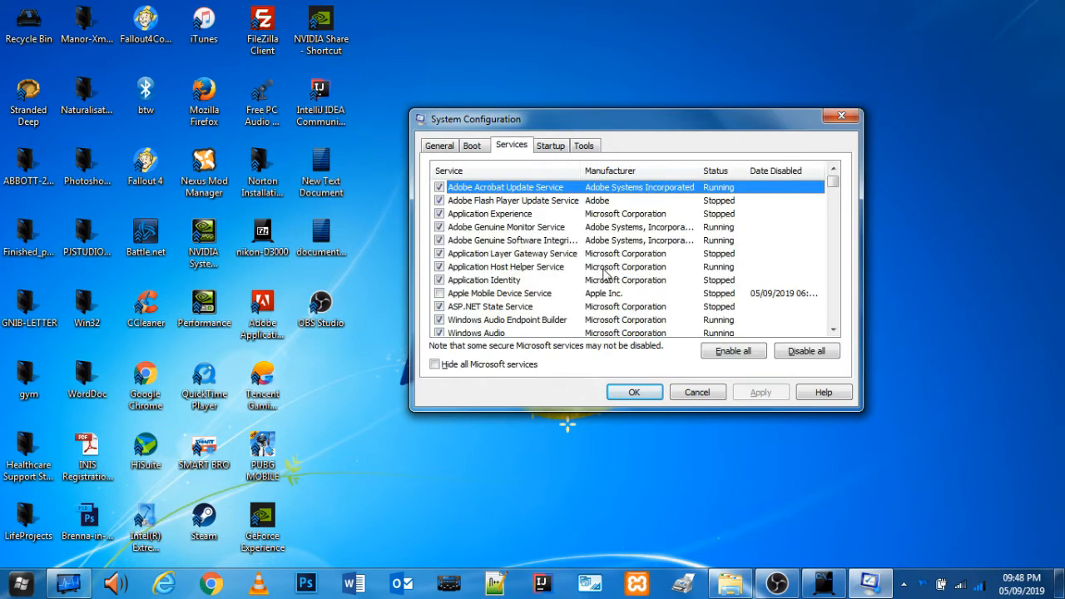
{"action": "scroll", "coordinate": [583, 241], "scroll_direction": "down", "scroll_amount": 1}
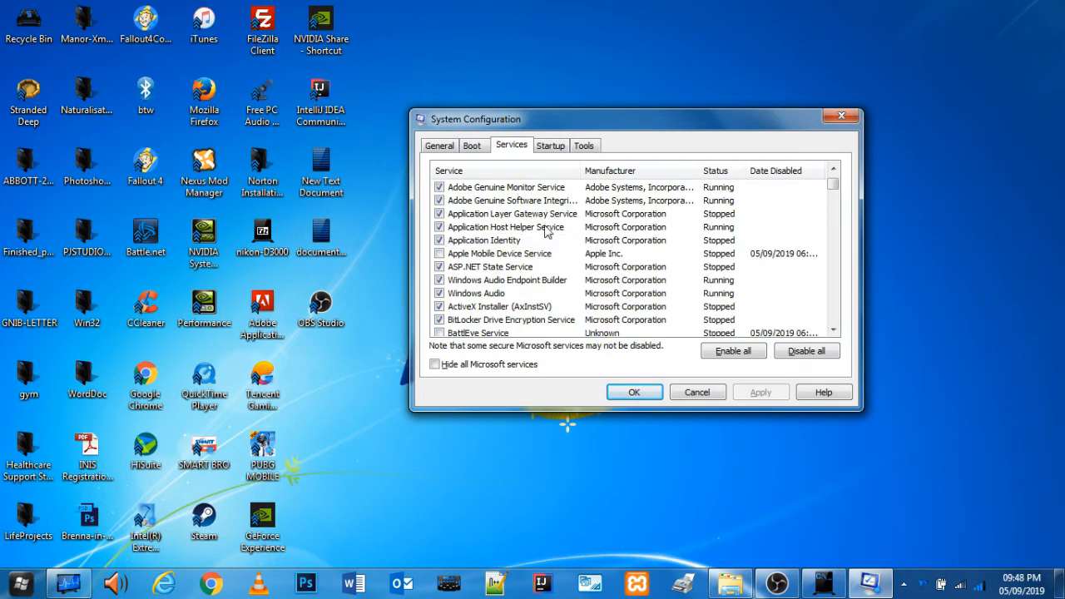
{"action": "scroll", "coordinate": [548, 231], "scroll_direction": "down", "scroll_amount": 1}
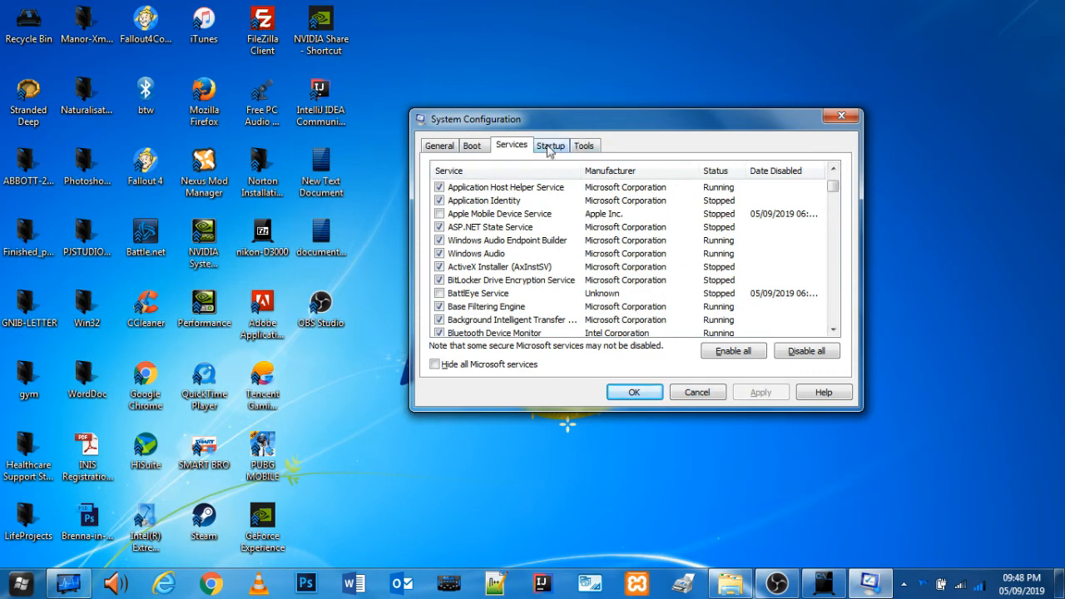
{"action": "left_click_drag", "start_coordinate": [494, 128], "coordinate": [514, 134]}
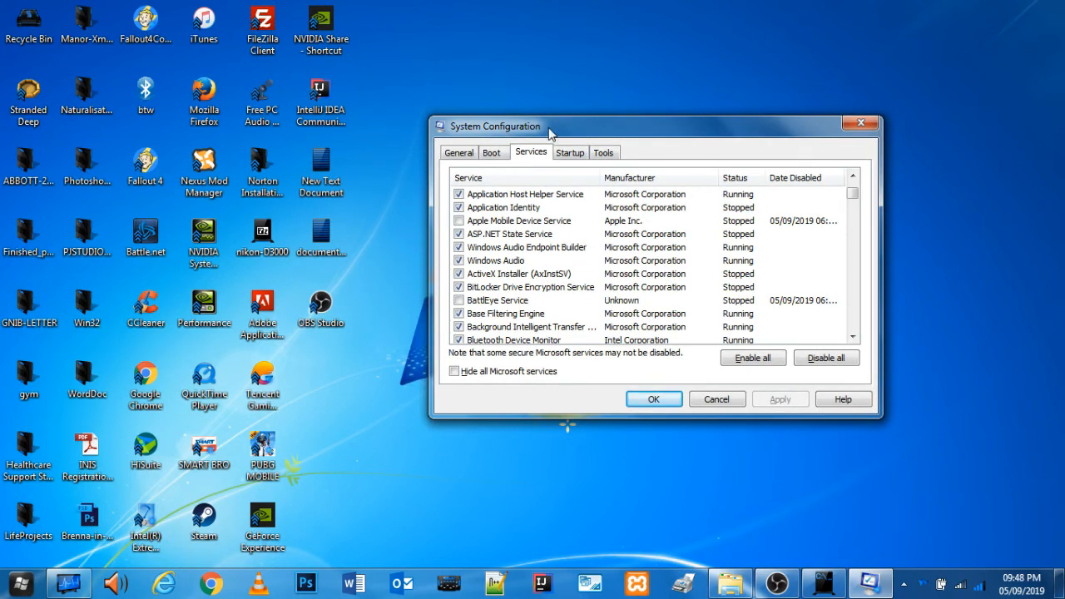
{"action": "mouse_move", "coordinate": [74, 591]}
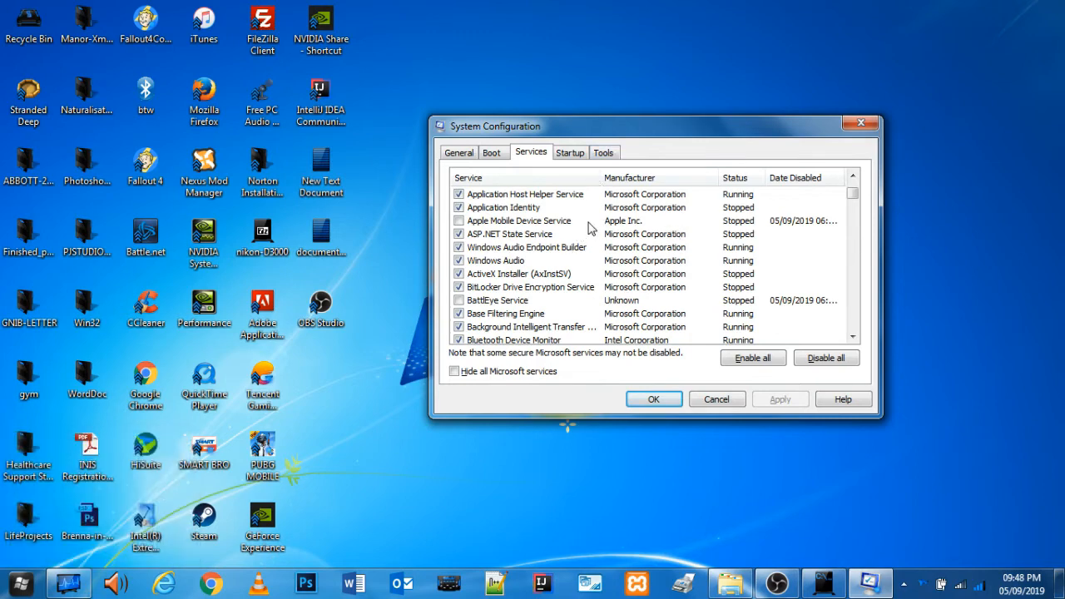
{"action": "left_click", "coordinate": [624, 225]}
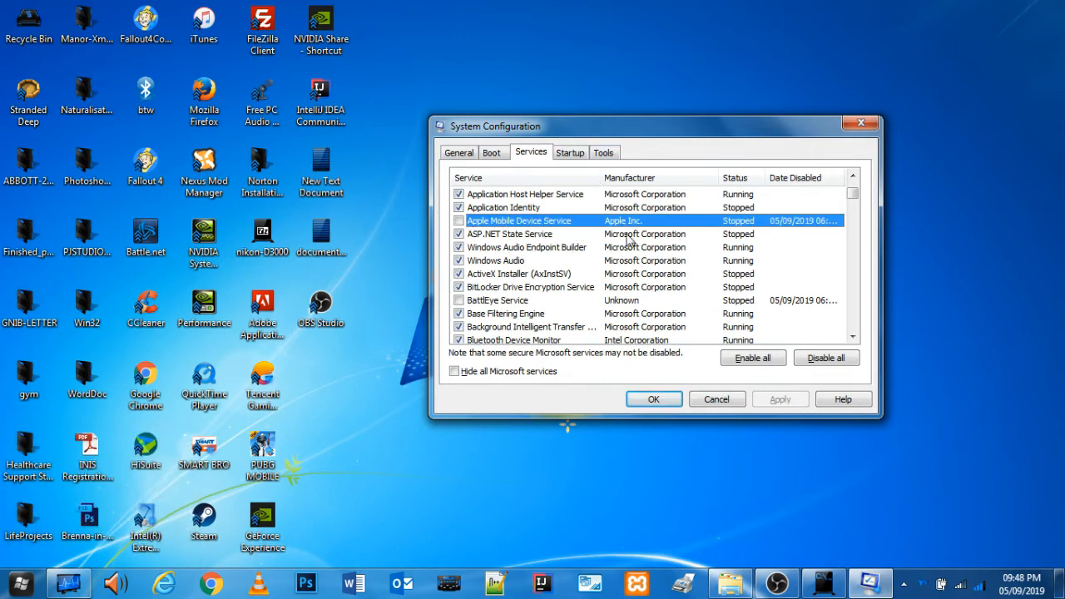
{"action": "scroll", "coordinate": [630, 228], "scroll_direction": "down", "scroll_amount": 5}
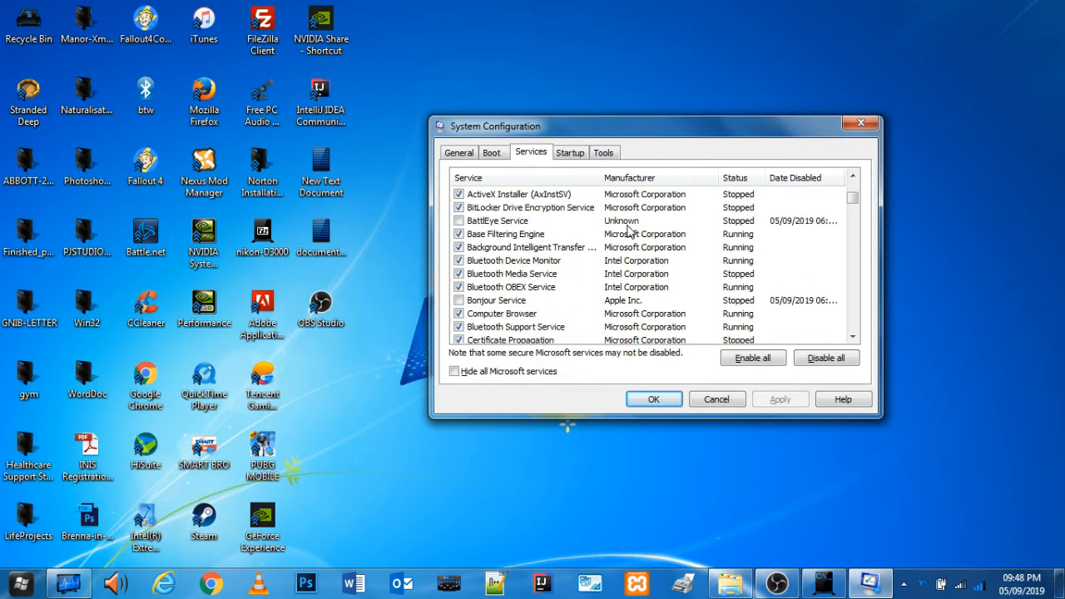
Sort the services by manufacturer and look through the whole list for non-Microsoft services
{"action": "left_click", "coordinate": [632, 177]}
{"action": "scroll", "coordinate": [662, 250], "scroll_direction": "down", "scroll_amount": 10}
{"action": "scroll", "coordinate": [666, 254], "scroll_direction": "down", "scroll_amount": 3}
{"action": "scroll", "coordinate": [663, 255], "scroll_direction": "up", "scroll_amount": 4}
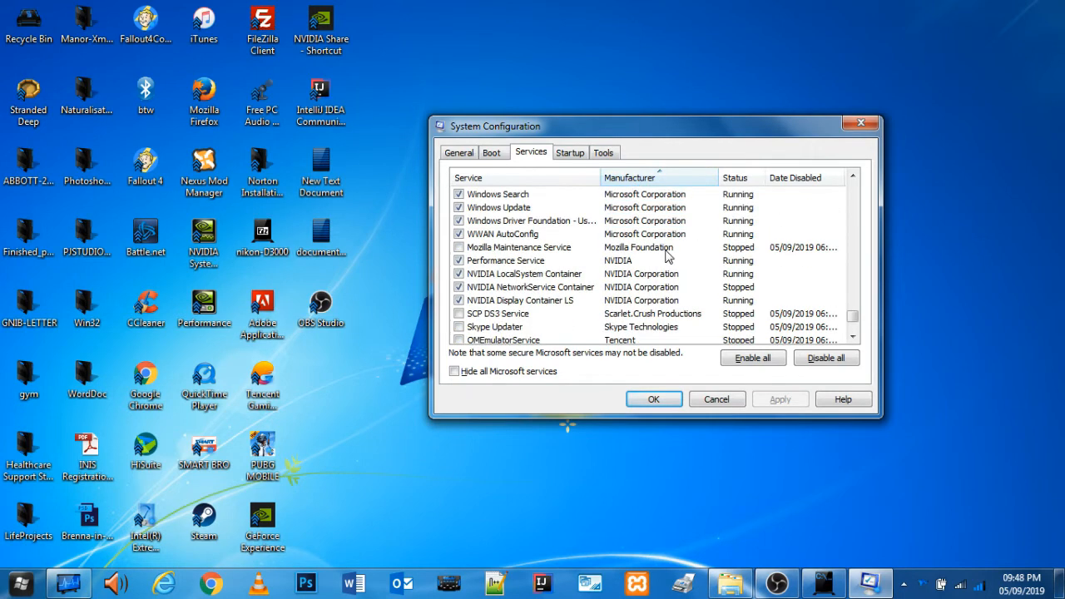
{"action": "scroll", "coordinate": [645, 265], "scroll_direction": "up", "scroll_amount": 8}
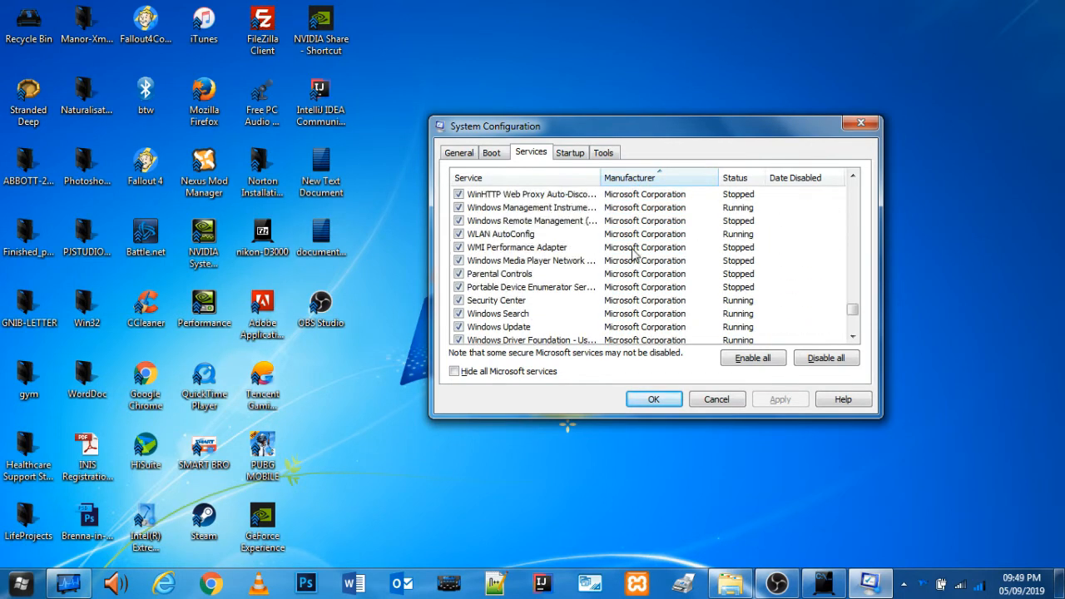
{"action": "scroll", "coordinate": [679, 266], "scroll_direction": "up", "scroll_amount": 10}
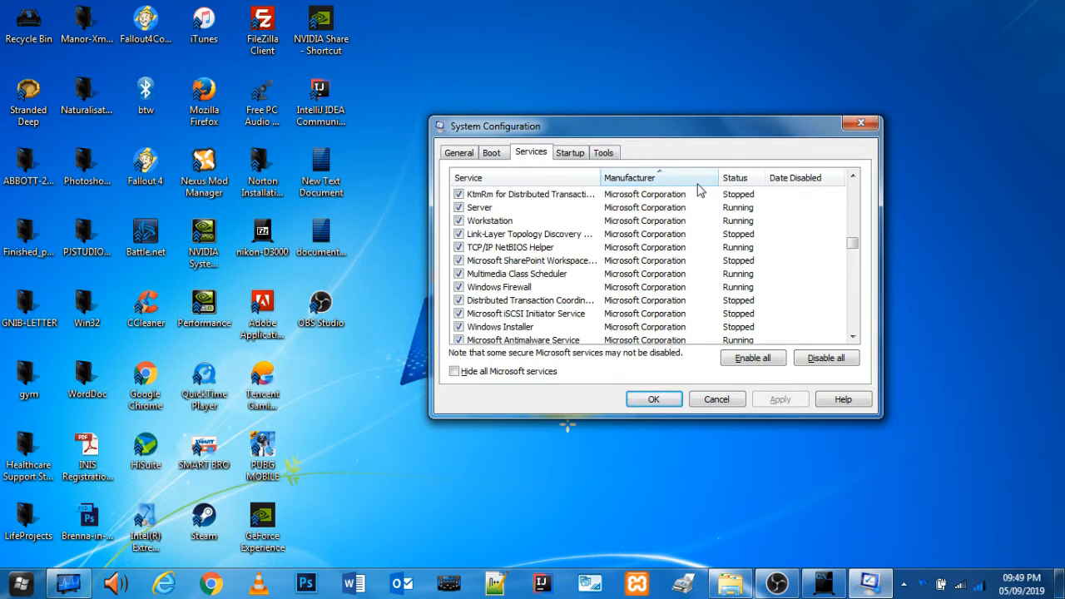
{"action": "scroll", "coordinate": [638, 201], "scroll_direction": "up", "scroll_amount": 5}
{"action": "scroll", "coordinate": [629, 217], "scroll_direction": "down", "scroll_amount": 1}
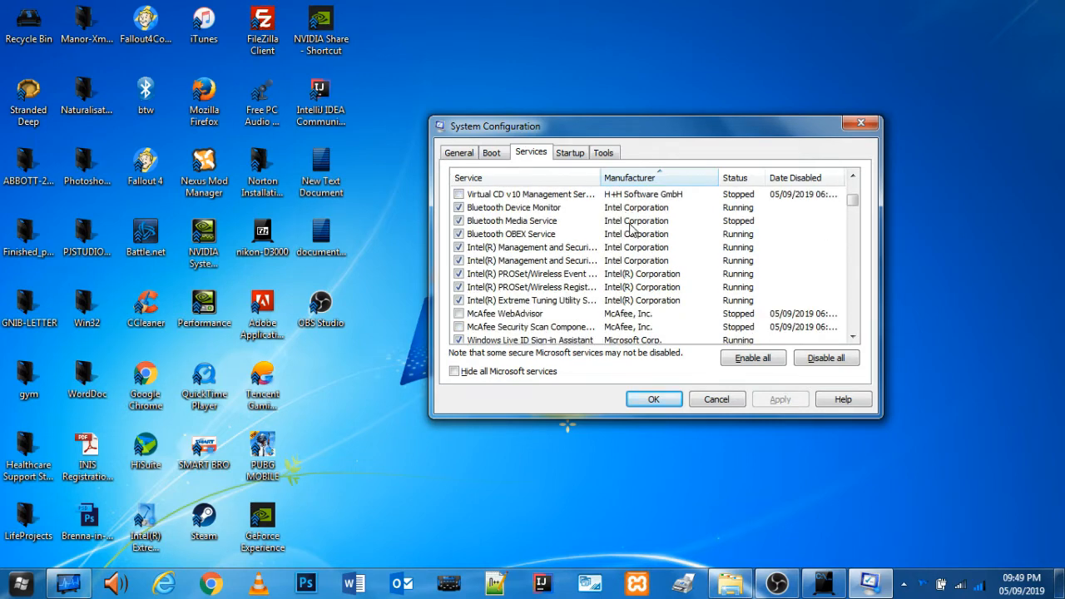
{"action": "scroll", "coordinate": [637, 246], "scroll_direction": "down", "scroll_amount": 5}
{"action": "scroll", "coordinate": [648, 252], "scroll_direction": "up", "scroll_amount": 3}
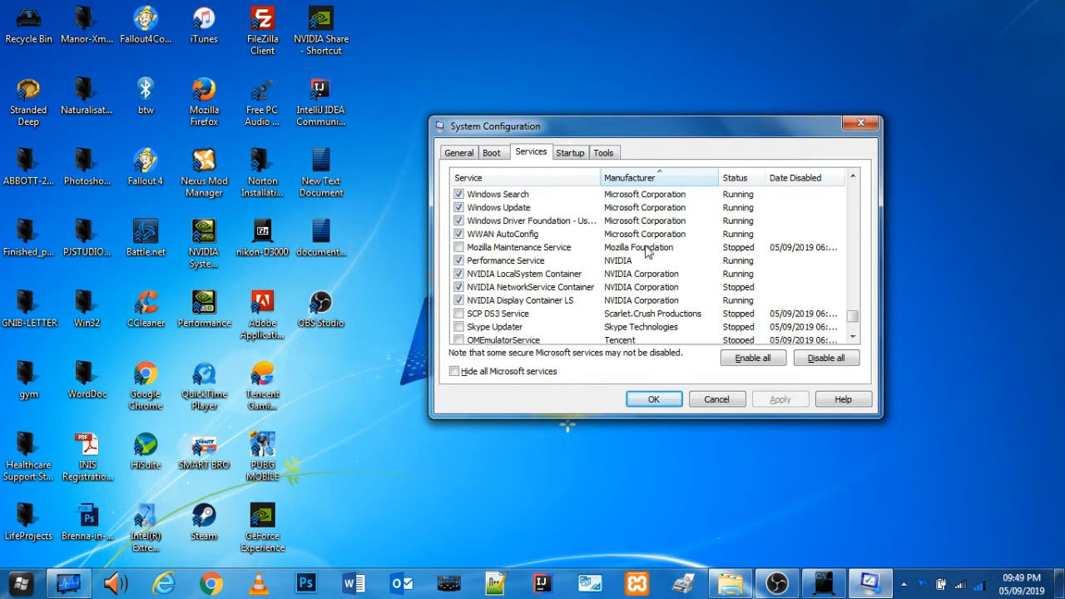
Inspect the NVIDIA Performance Service and NVIDIA LocalSystem Container entries, and reposition the System Configuration window
{"action": "left_click", "coordinate": [637, 261]}
{"action": "left_click", "coordinate": [664, 276]}
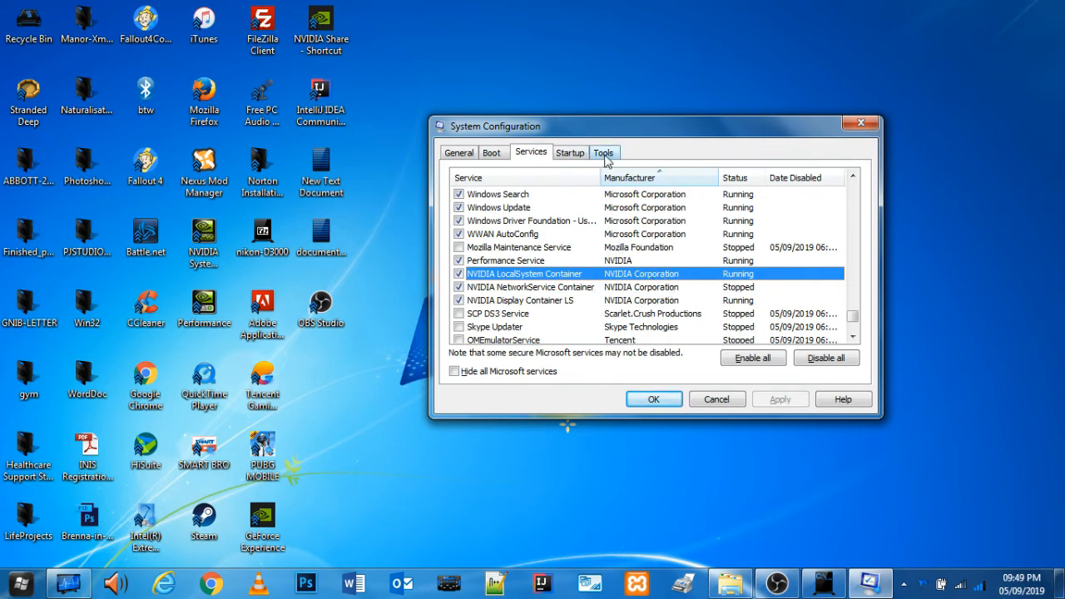
{"action": "left_click_drag", "start_coordinate": [624, 133], "coordinate": [633, 167]}
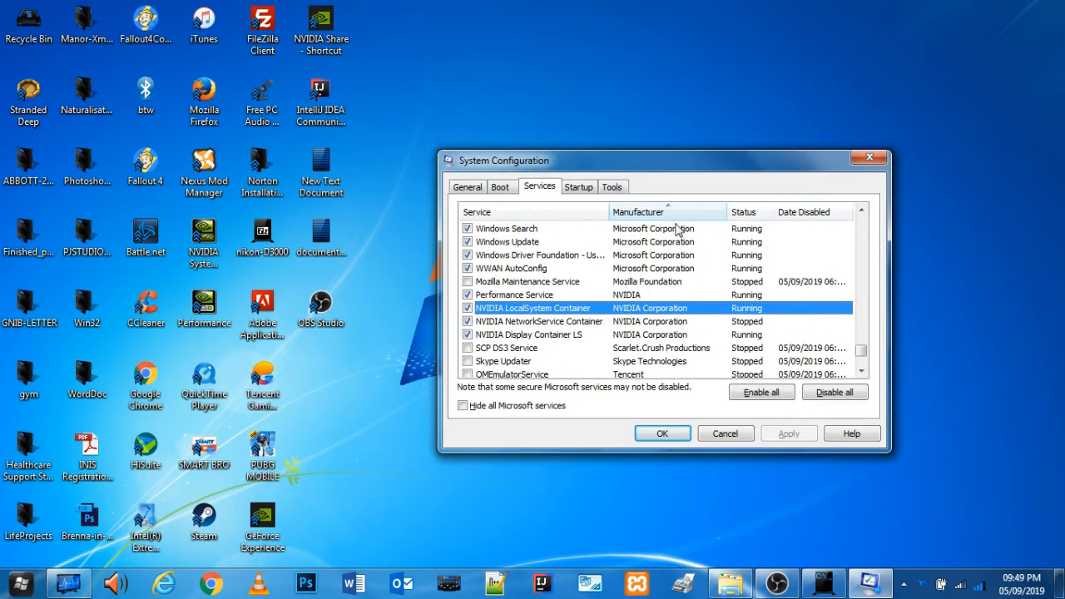
Select the Skype Updater service from Skype Technologies and make sure it is disabled
{"action": "scroll", "coordinate": [679, 231], "scroll_direction": "down", "scroll_amount": 2}
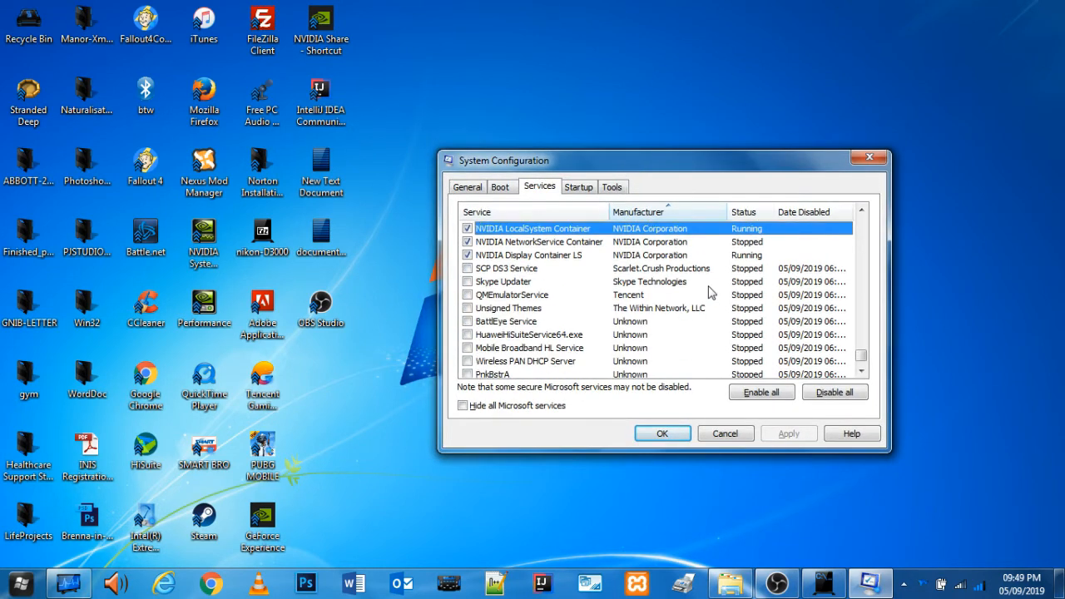
{"action": "left_click", "coordinate": [648, 283]}
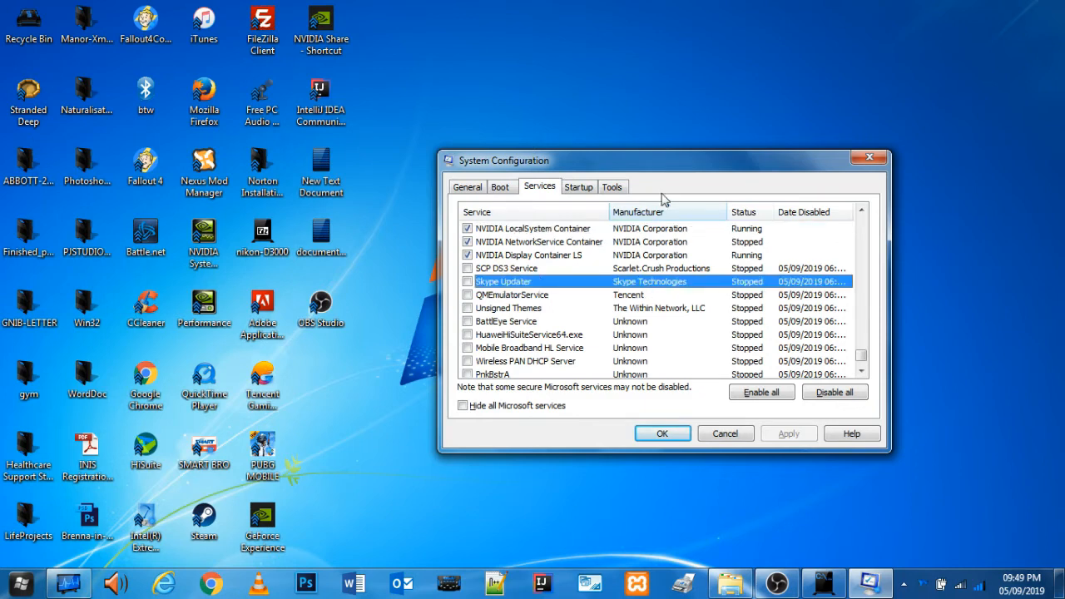
{"action": "left_click_drag", "start_coordinate": [641, 172], "coordinate": [643, 154]}
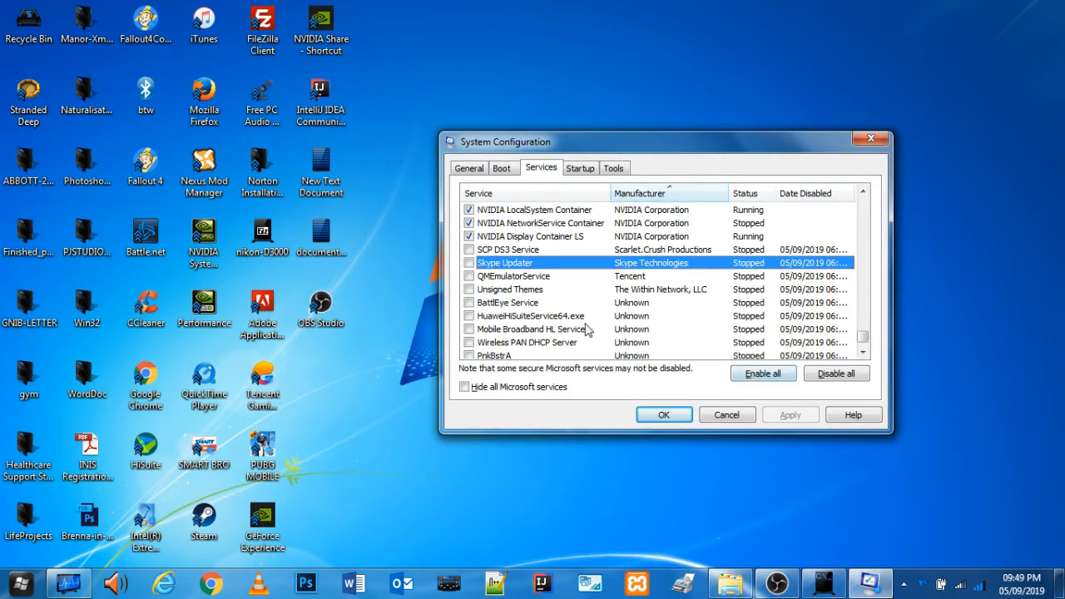
{"action": "left_click", "coordinate": [469, 263]}
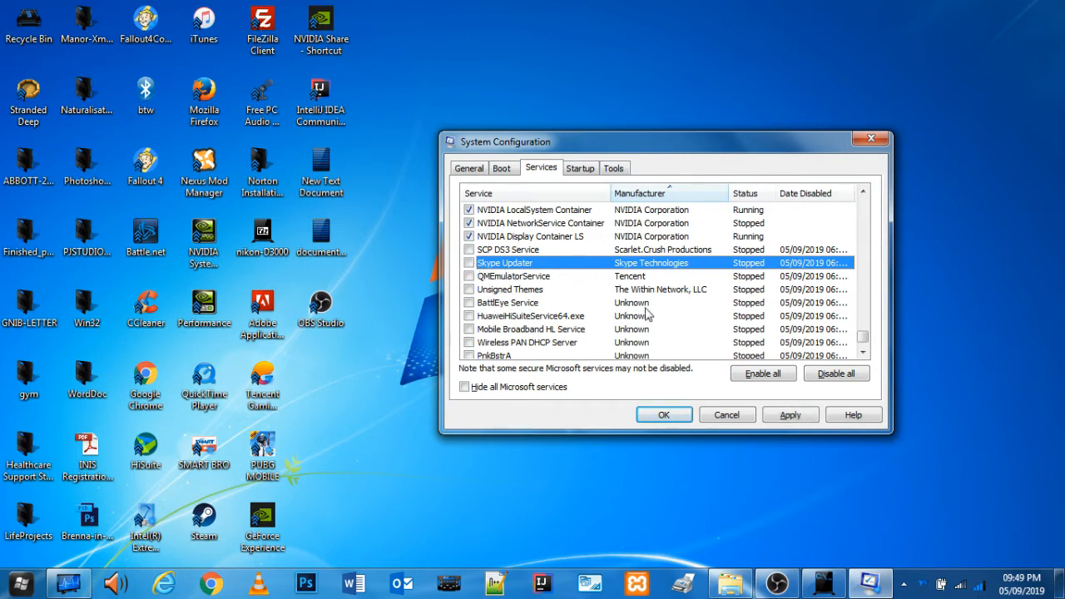
Review the complete list of startup items in System Configuration to check which are disabled
{"action": "left_click", "coordinate": [580, 168]}
{"action": "scroll", "coordinate": [502, 252], "scroll_direction": "down", "scroll_amount": 6}
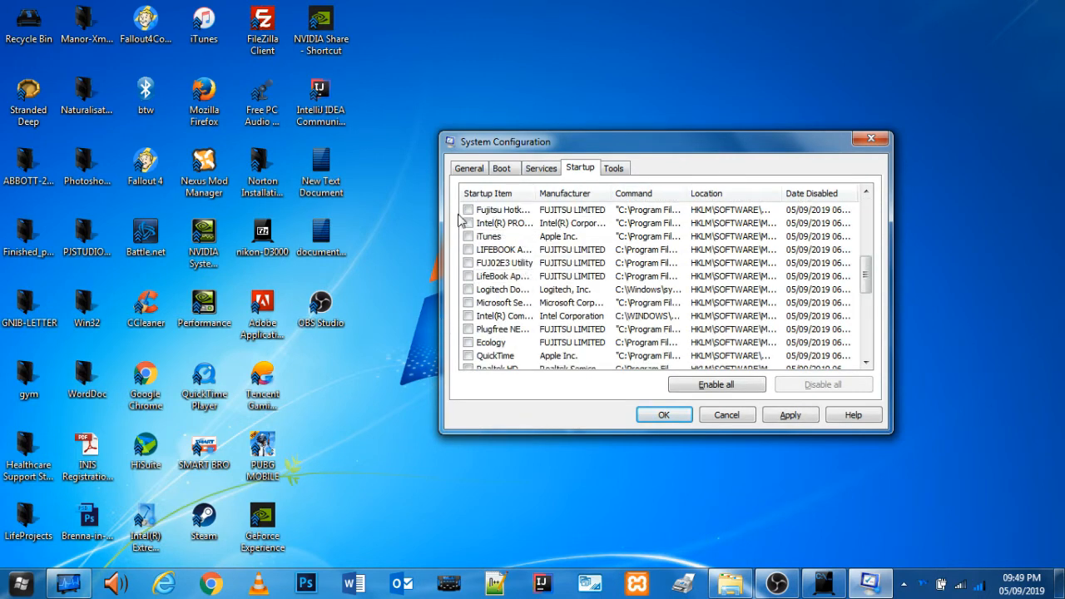
{"action": "scroll", "coordinate": [507, 273], "scroll_direction": "down", "scroll_amount": 5}
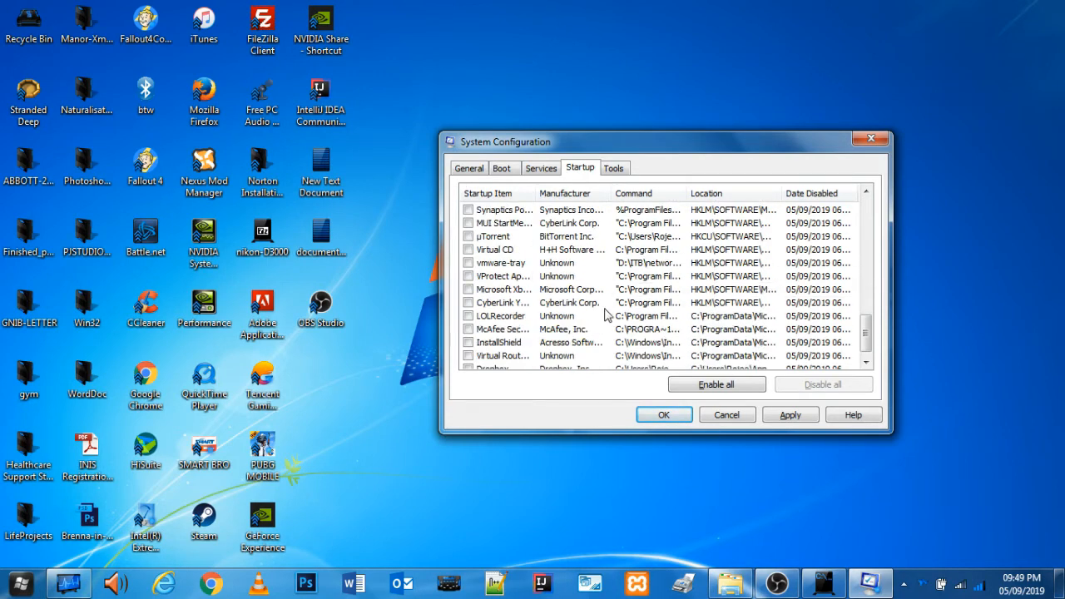
{"action": "scroll", "coordinate": [571, 324], "scroll_direction": "down", "scroll_amount": 1}
{"action": "scroll", "coordinate": [580, 316], "scroll_direction": "up", "scroll_amount": 5}
{"action": "scroll", "coordinate": [580, 310], "scroll_direction": "up", "scroll_amount": 4}
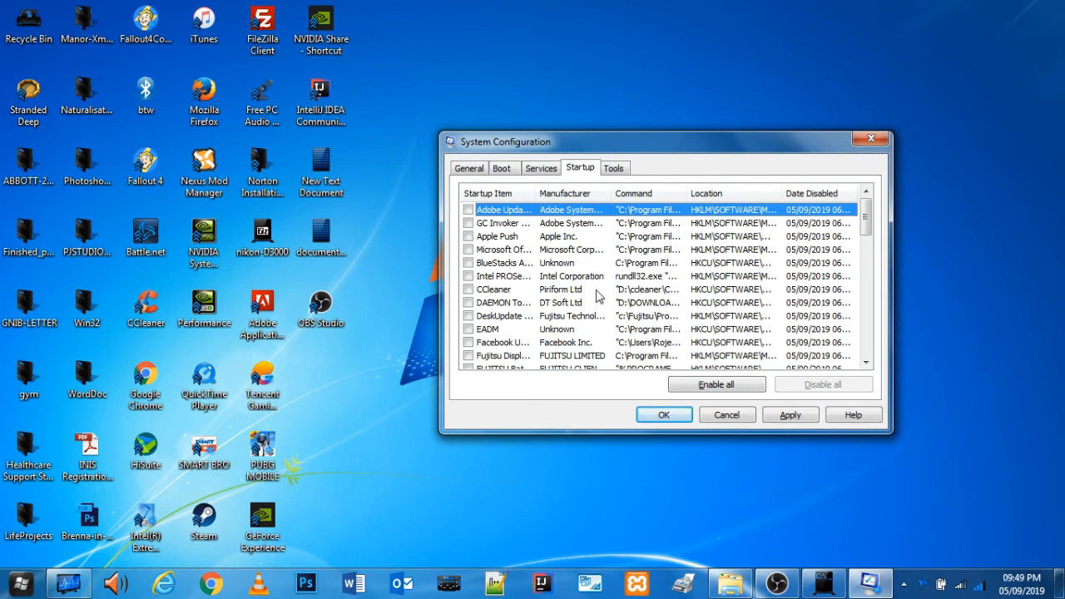
Return to the services list, apply the configuration and close System Configuration, moving the restart prompt around the desktop
{"action": "left_click", "coordinate": [543, 169]}
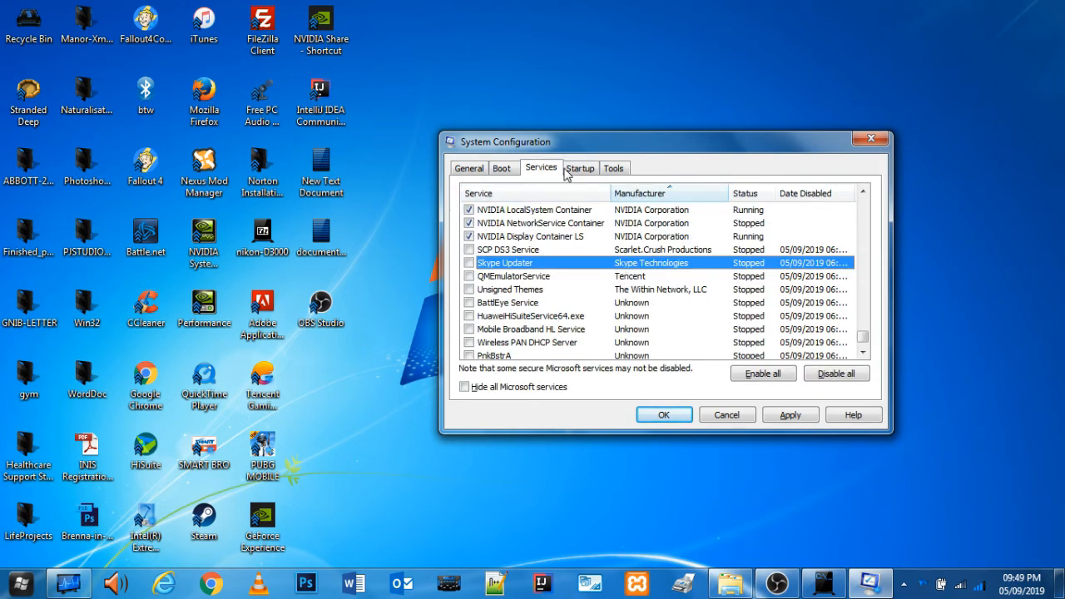
{"action": "left_click", "coordinate": [791, 416]}
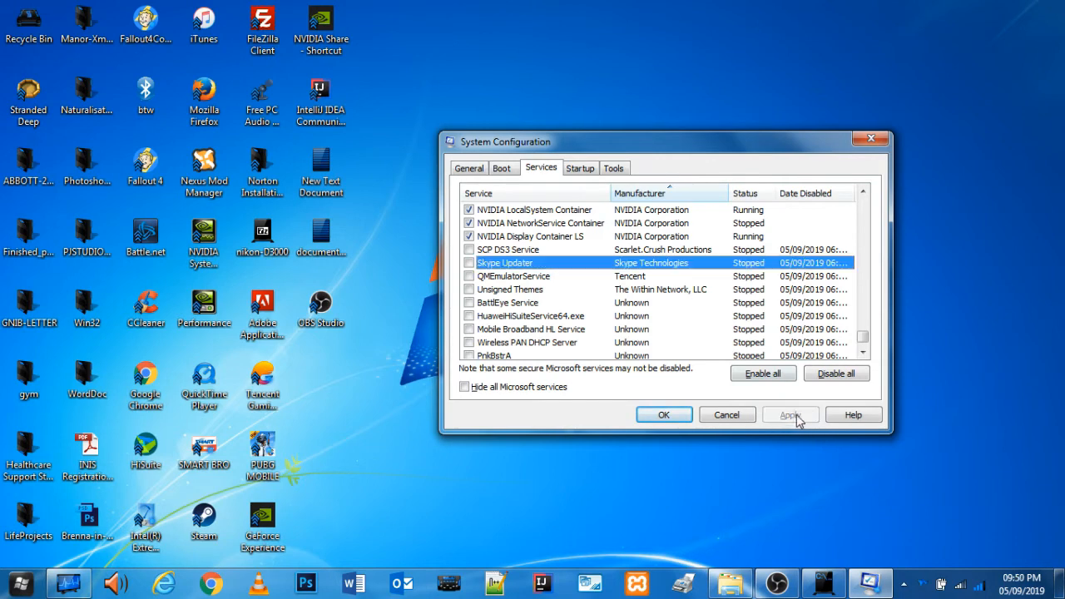
{"action": "left_click", "coordinate": [660, 415]}
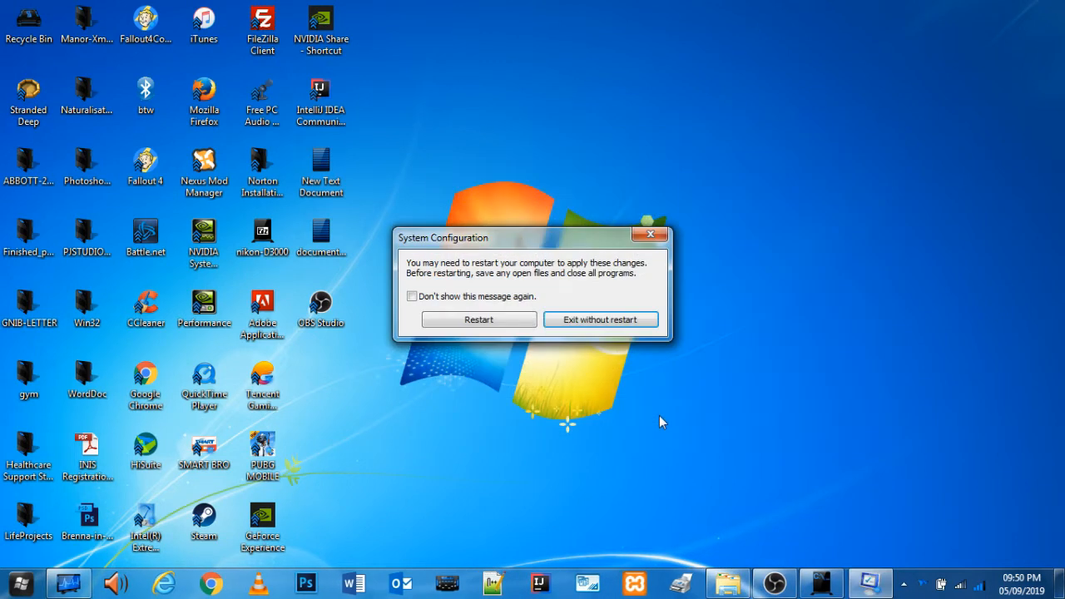
{"action": "left_click_drag", "start_coordinate": [461, 241], "coordinate": [593, 253]}
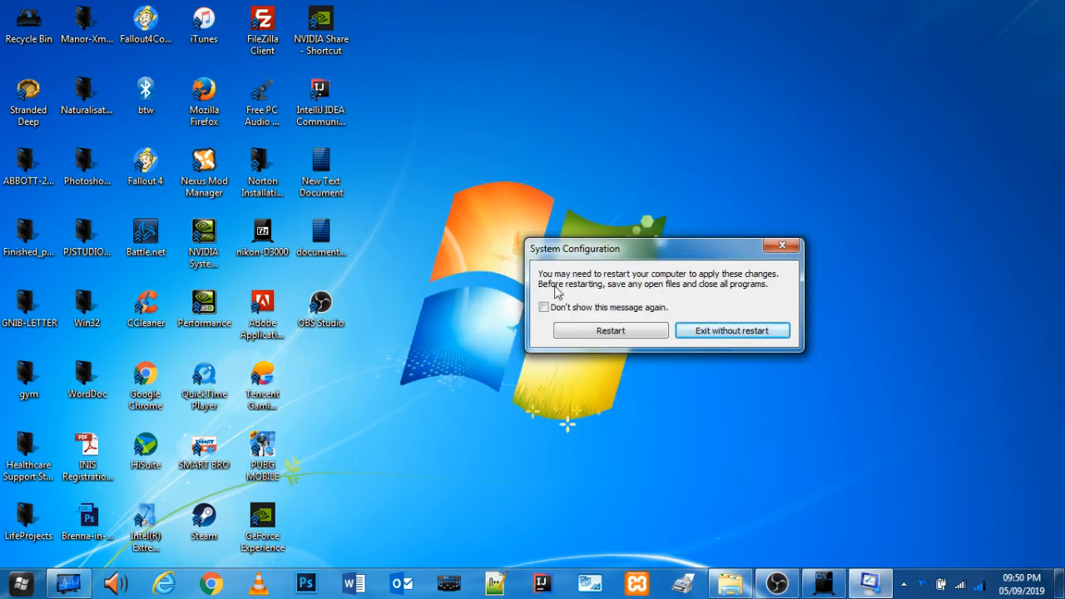
{"action": "left_click_drag", "start_coordinate": [661, 249], "coordinate": [631, 236]}
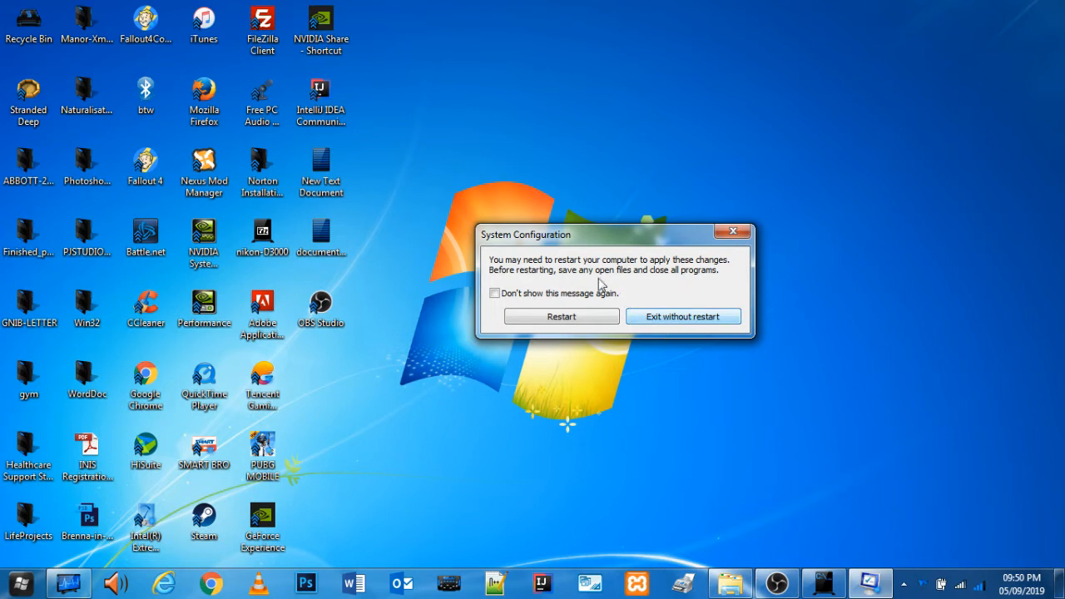
{"action": "mouse_move", "coordinate": [562, 242]}
{"action": "left_mouse_down"}
{"action": "mouse_move", "coordinate": [561, 251]}
{"action": "mouse_move", "coordinate": [556, 232]}
{"action": "left_mouse_up"}
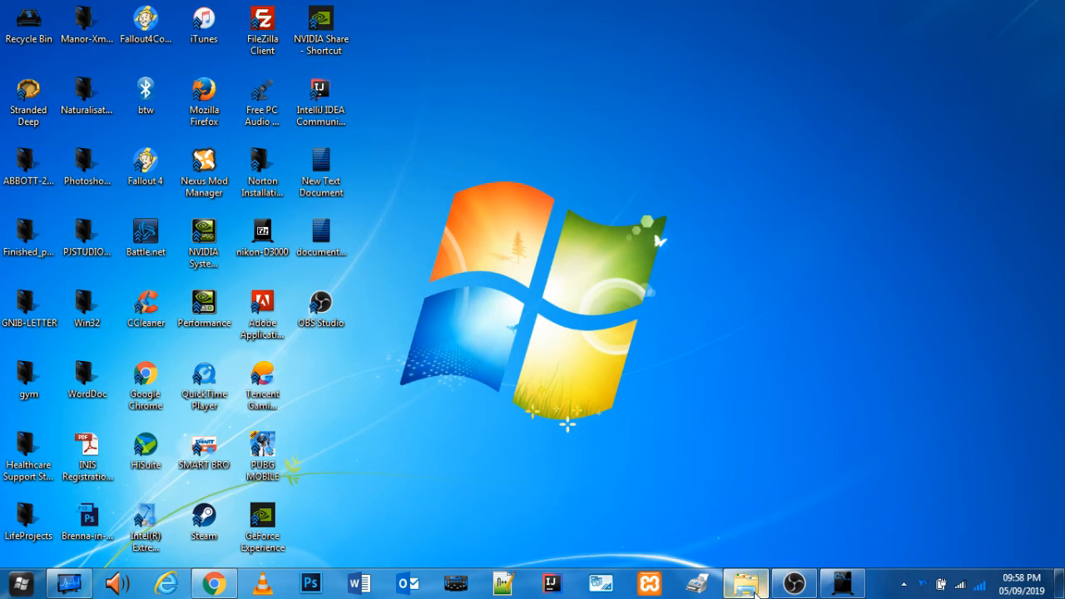
Open Windows Task Manager and look through the running processes, selecting the DAEMON Tools Shell Extensions process
{"action": "mouse_move", "coordinate": [745, 582]}
{"action": "key", "text": "ctrl+shift+Escape"}
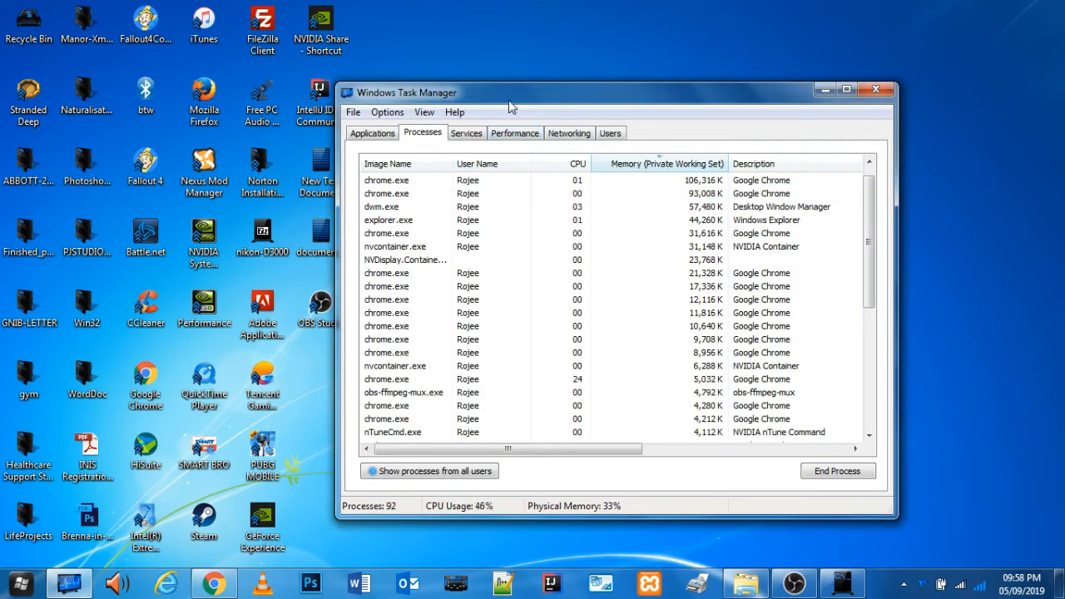
{"action": "mouse_move", "coordinate": [517, 99]}
{"action": "left_mouse_down"}
{"action": "mouse_move", "coordinate": [511, 84]}
{"action": "mouse_move", "coordinate": [504, 109]}
{"action": "left_mouse_up"}
{"action": "scroll", "coordinate": [516, 308], "scroll_direction": "down", "scroll_amount": 3}
{"action": "left_click", "coordinate": [420, 335]}
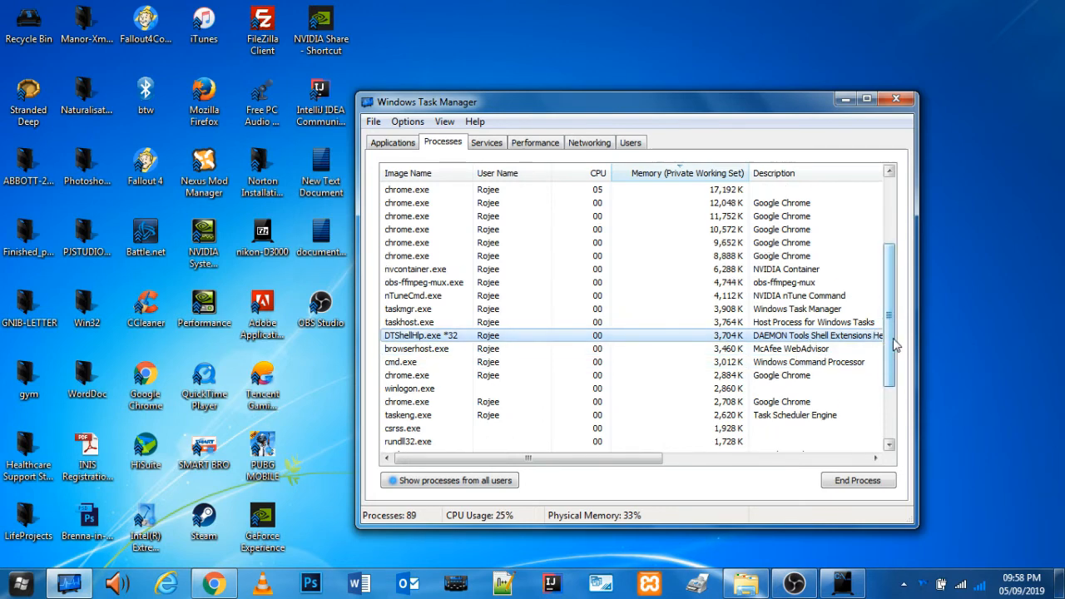
Examine the Google Chrome processes in the process list sorted by memory use
{"action": "scroll", "coordinate": [892, 335], "scroll_direction": "up", "scroll_amount": 3}
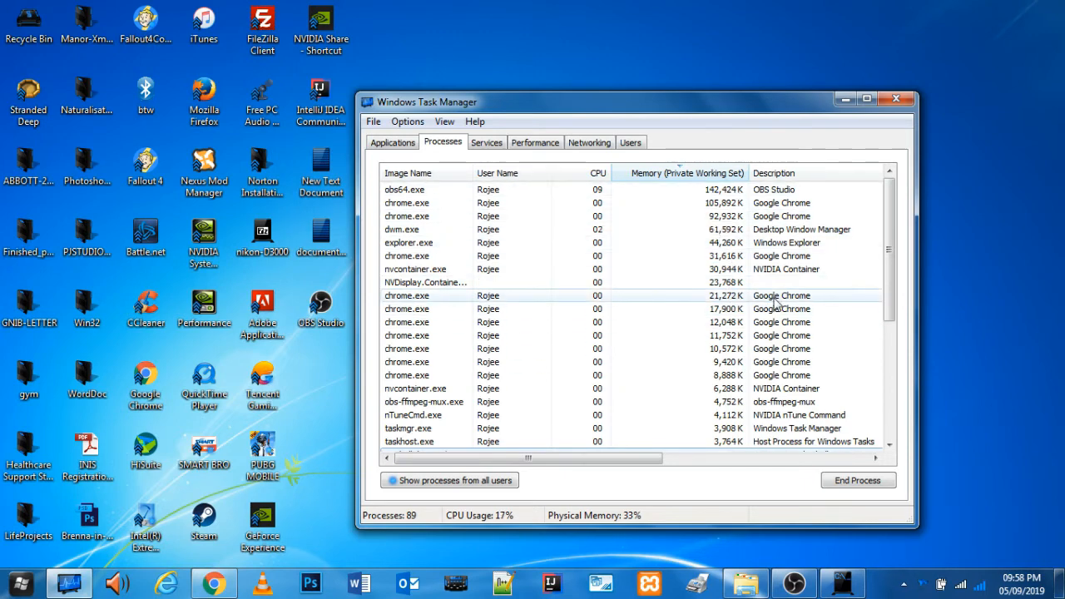
{"action": "left_click", "coordinate": [775, 297]}
{"action": "left_click", "coordinate": [777, 375]}
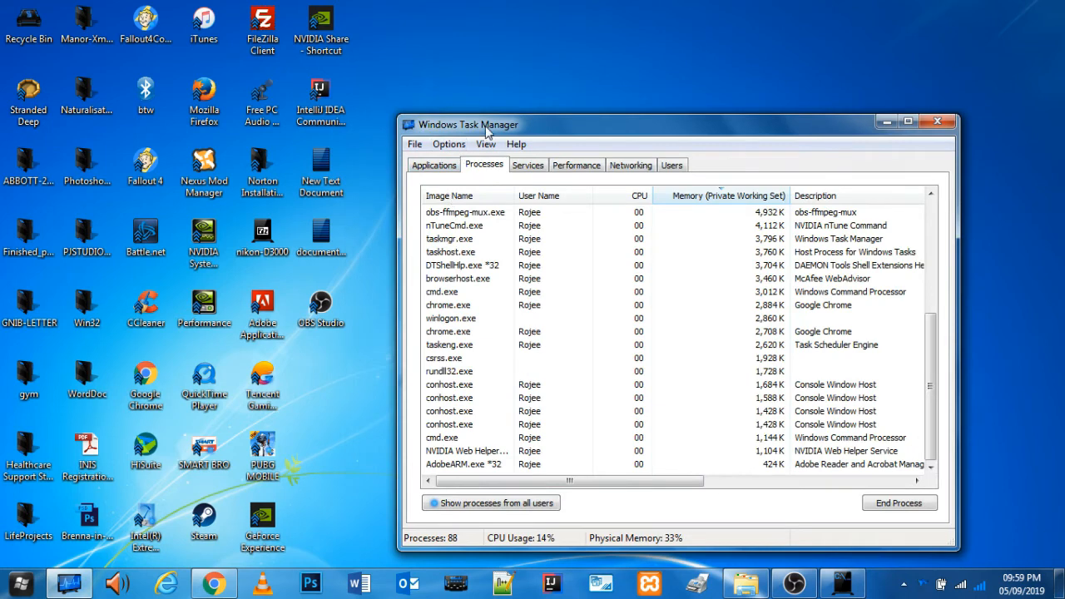
{"action": "scroll", "coordinate": [479, 246], "scroll_direction": "up", "scroll_amount": 5}
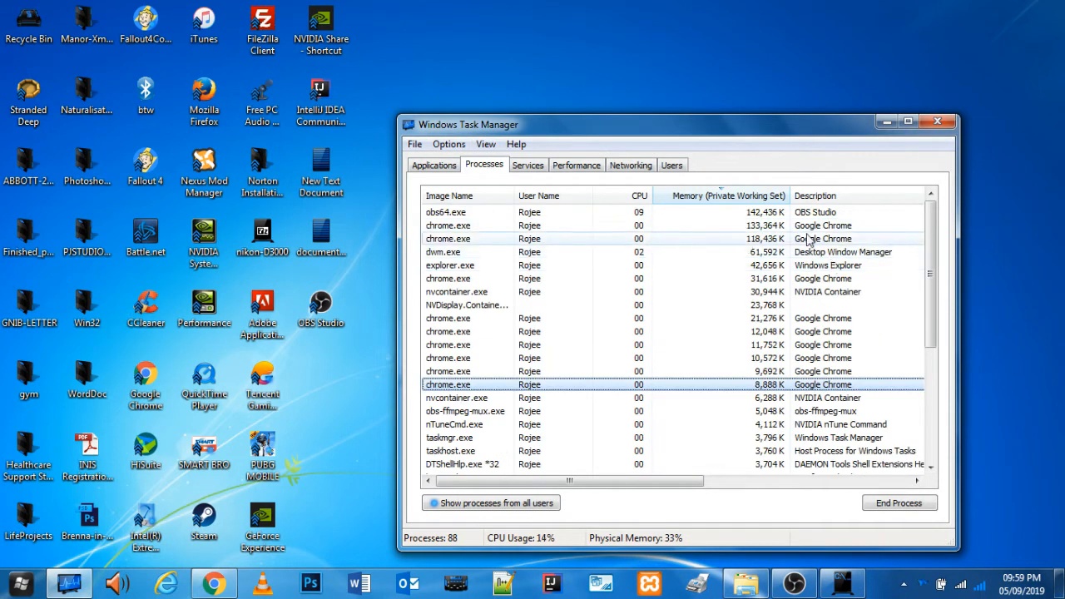
From the running applications list, go to the process behind the New Tab - Google Chrome task
{"action": "left_click", "coordinate": [468, 228]}
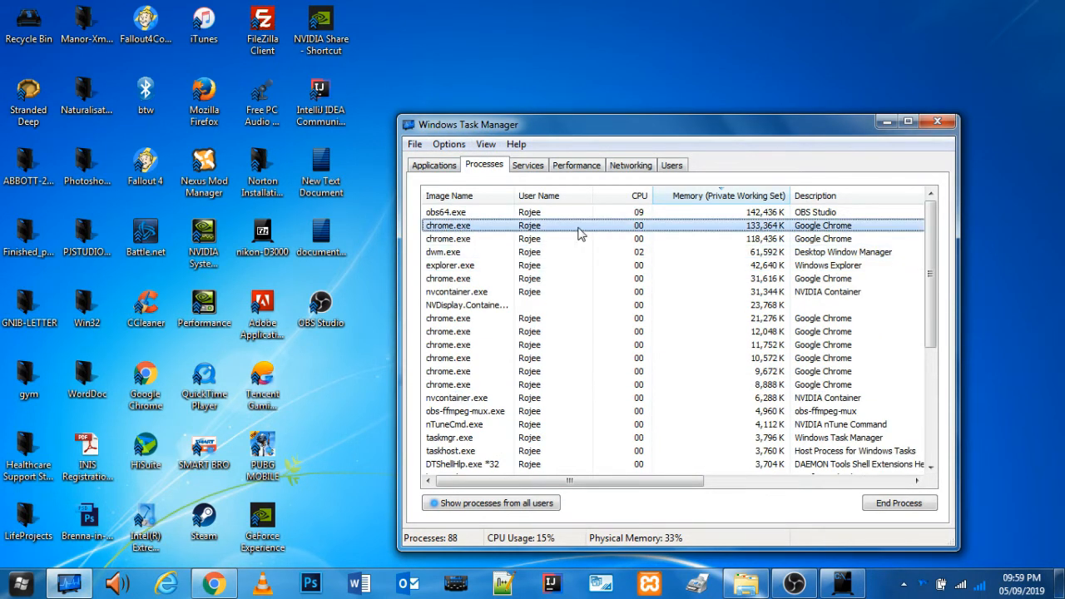
{"action": "right_click", "coordinate": [492, 225]}
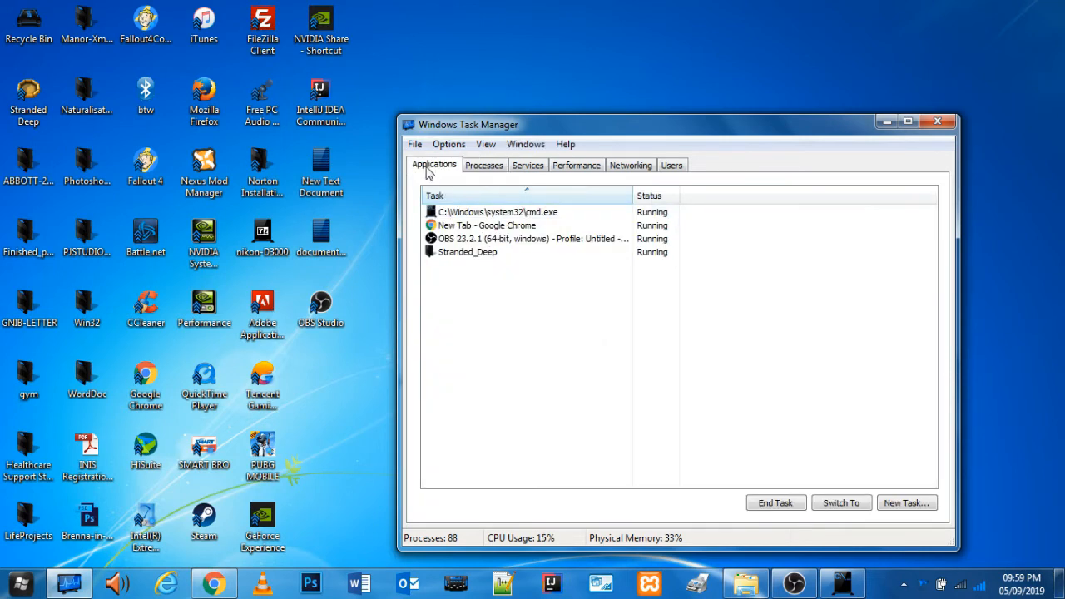
{"action": "left_click", "coordinate": [493, 229]}
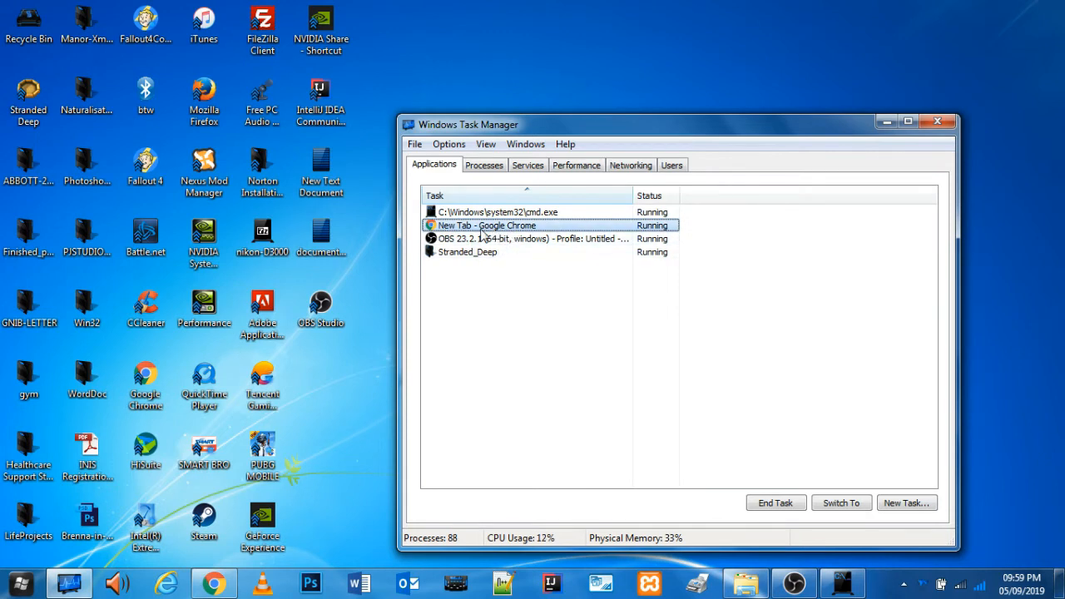
{"action": "right_click", "coordinate": [492, 226]}
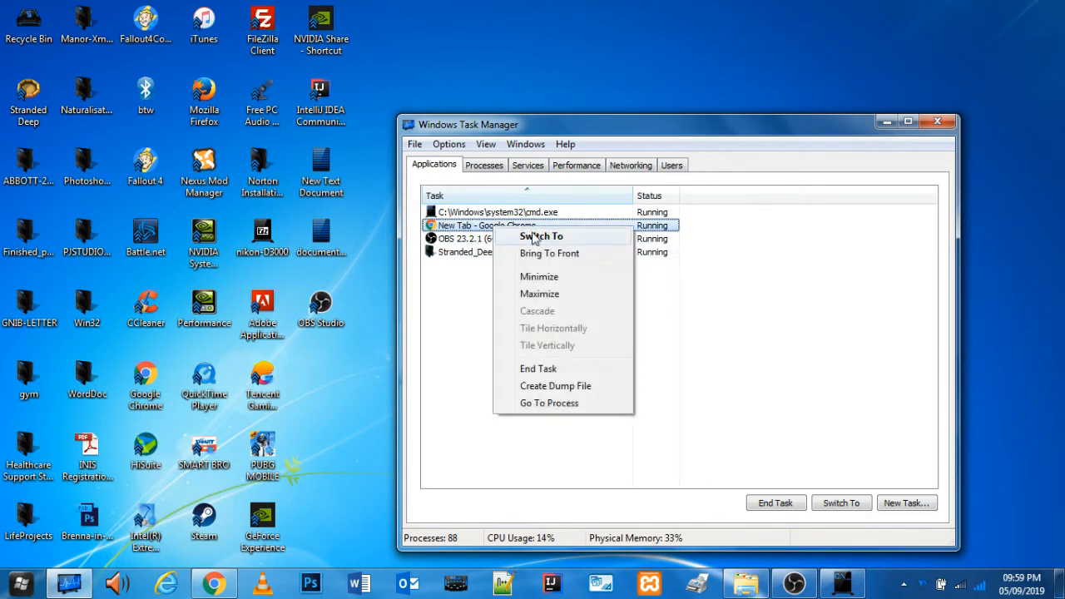
{"action": "left_click", "coordinate": [549, 404]}
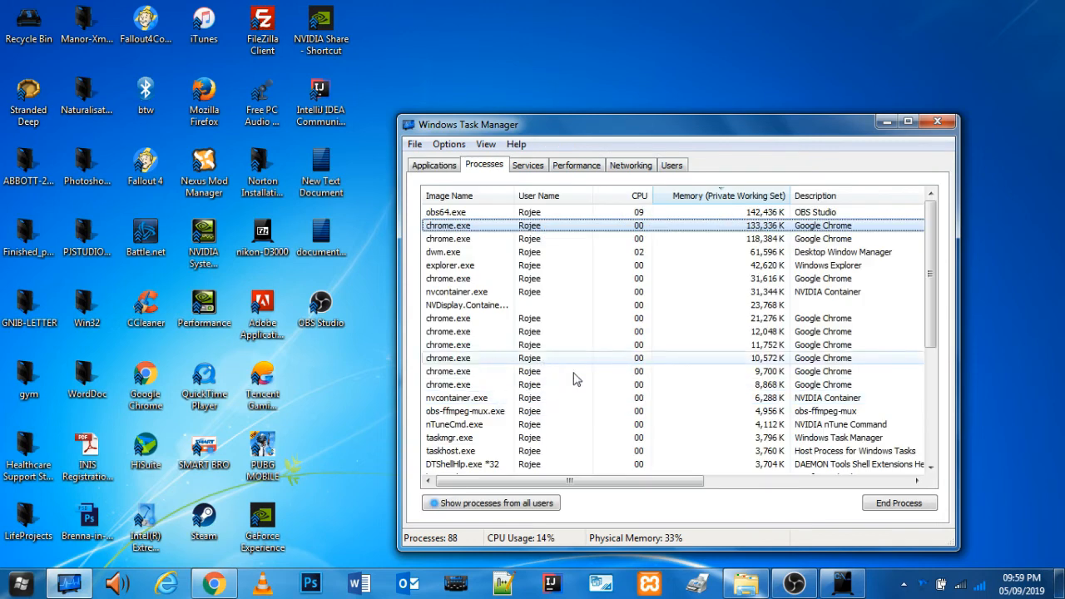
End the chrome.exe process that uses the most memory and look over the remaining processes
{"action": "right_click", "coordinate": [482, 228]}
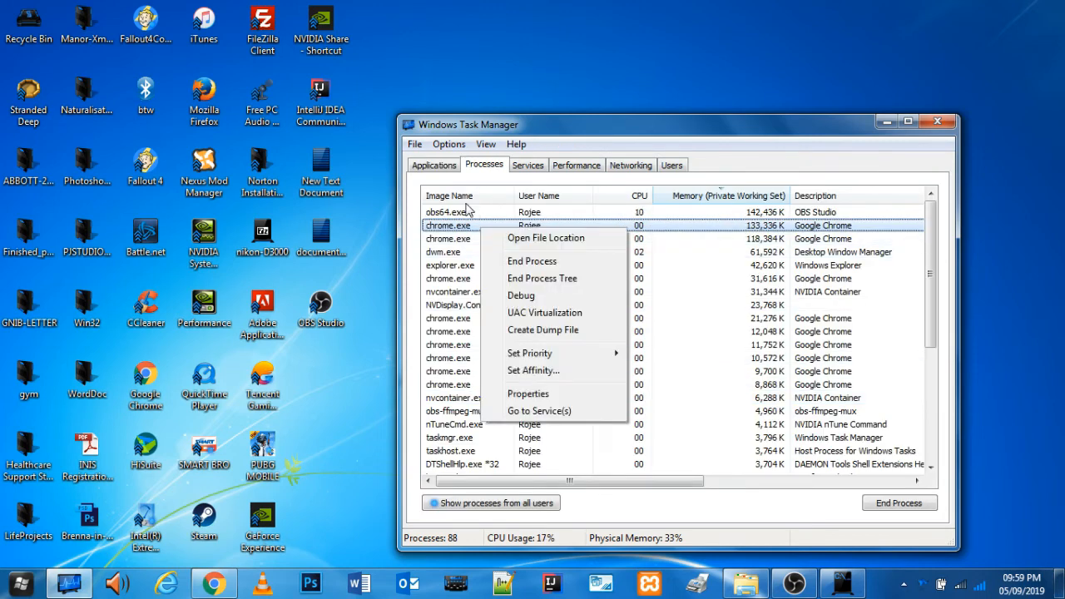
{"action": "left_click", "coordinate": [490, 169]}
{"action": "right_click", "coordinate": [484, 228]}
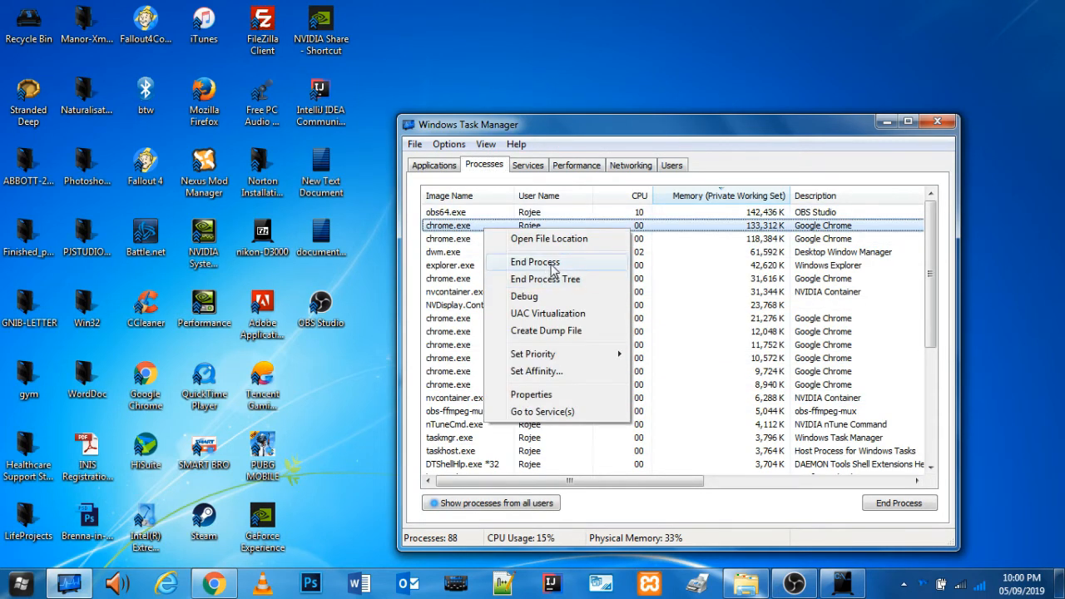
{"action": "left_click", "coordinate": [549, 265]}
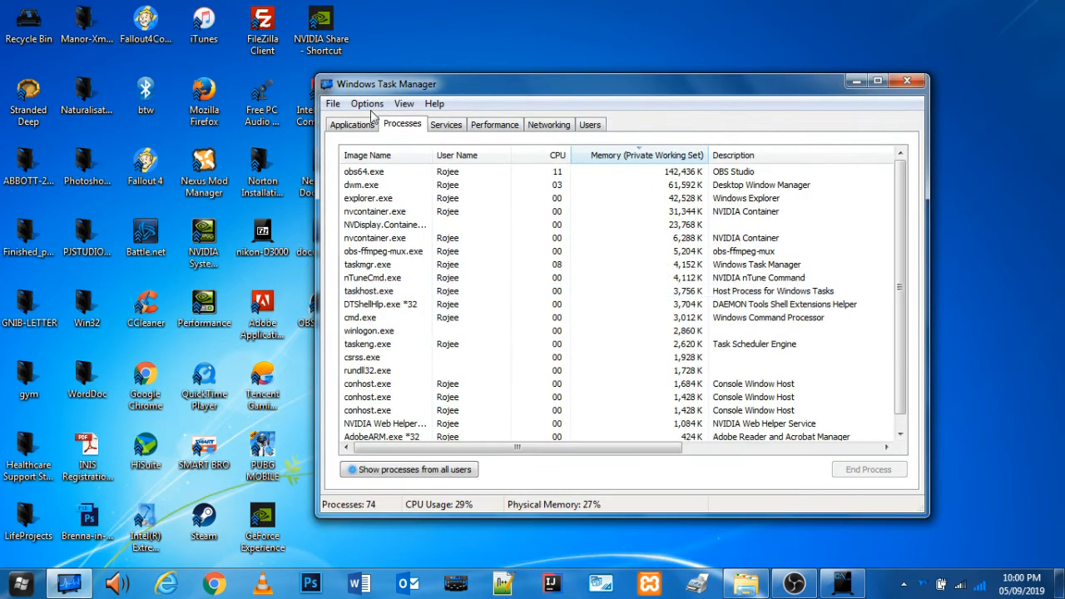
{"action": "left_click_drag", "start_coordinate": [755, 133], "coordinate": [671, 92]}
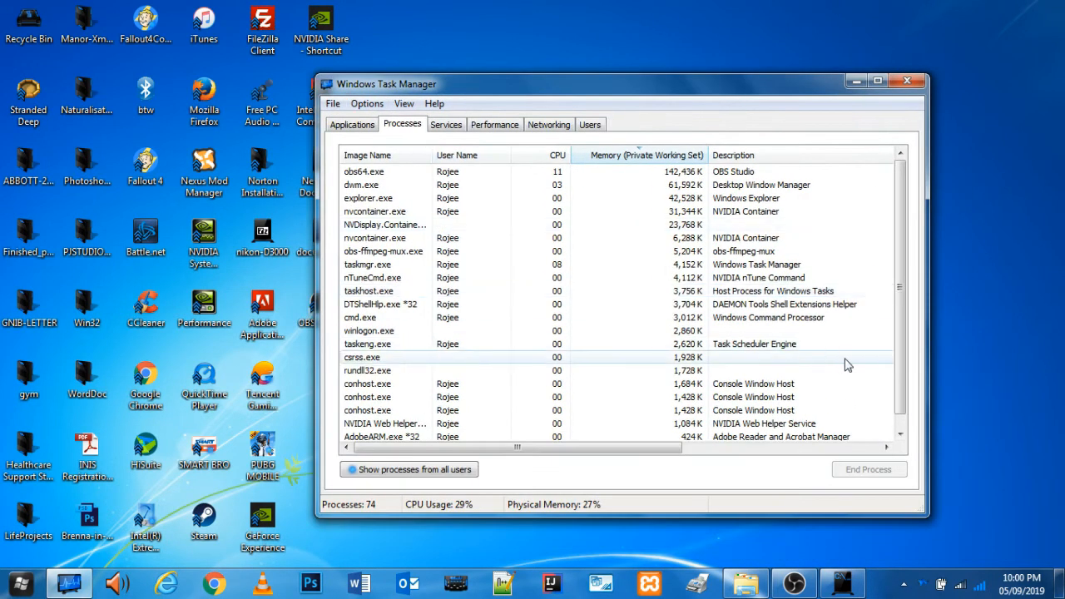
{"action": "scroll", "coordinate": [904, 310], "scroll_direction": "down", "scroll_amount": 1}
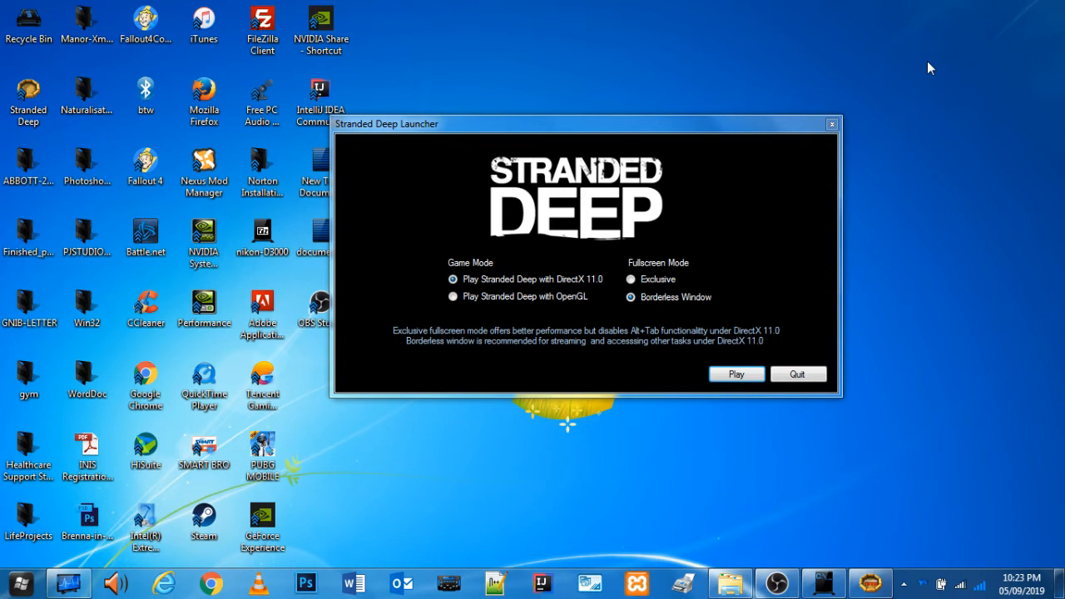
With the Stranded Deep launcher open, view the running processes in Task Manager and minimize it again
{"action": "left_click_drag", "start_coordinate": [587, 130], "coordinate": [615, 142]}
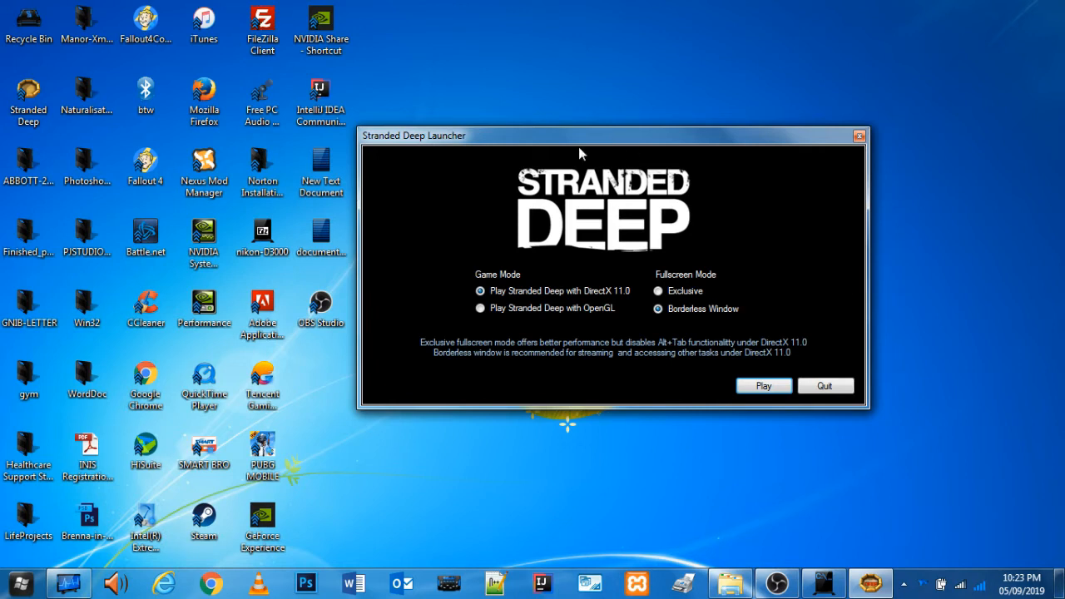
{"action": "left_click_drag", "start_coordinate": [583, 134], "coordinate": [610, 163]}
{"action": "left_click_drag", "start_coordinate": [547, 176], "coordinate": [534, 158]}
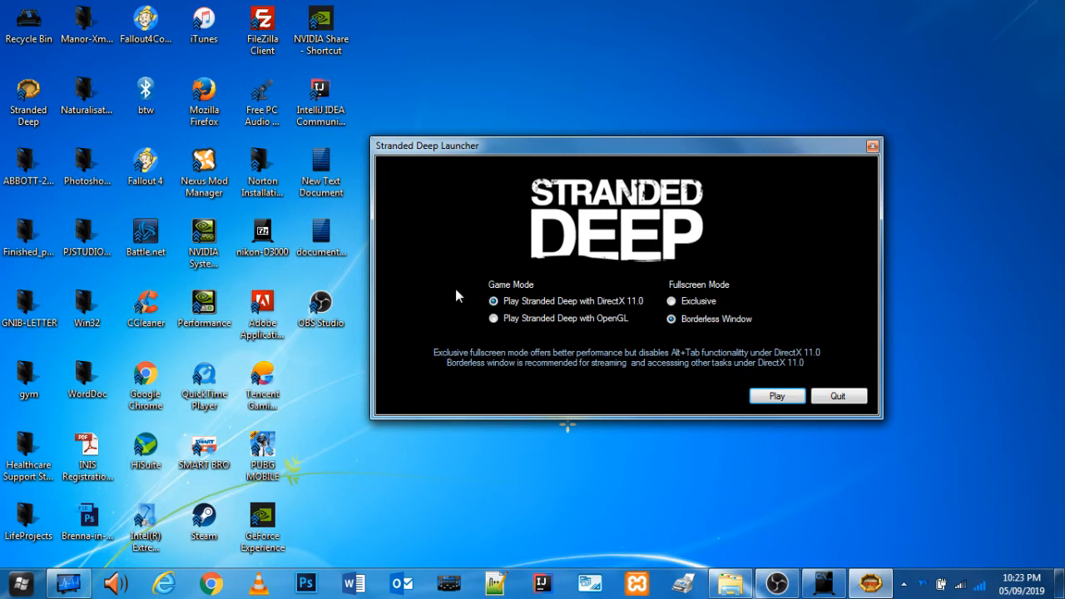
{"action": "left_click", "coordinate": [68, 583]}
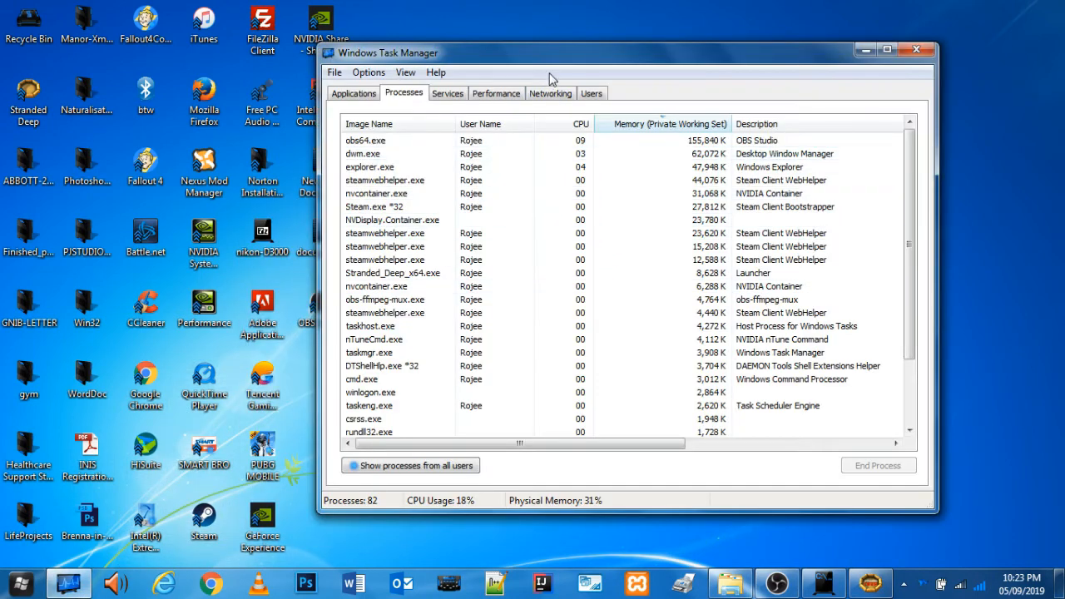
{"action": "left_click_drag", "start_coordinate": [499, 53], "coordinate": [464, 84]}
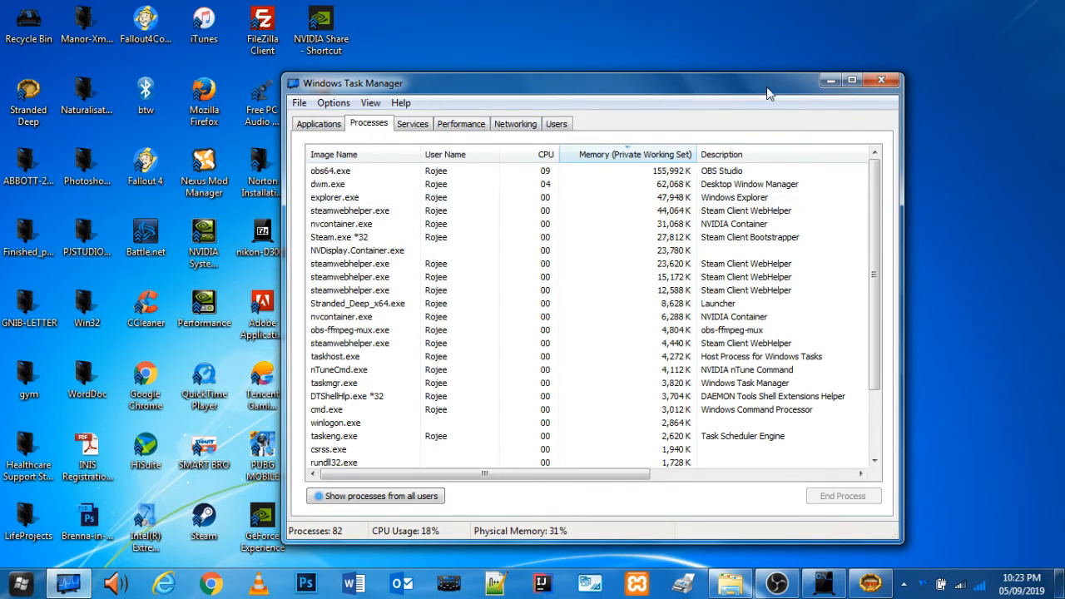
{"action": "left_click", "coordinate": [829, 81]}
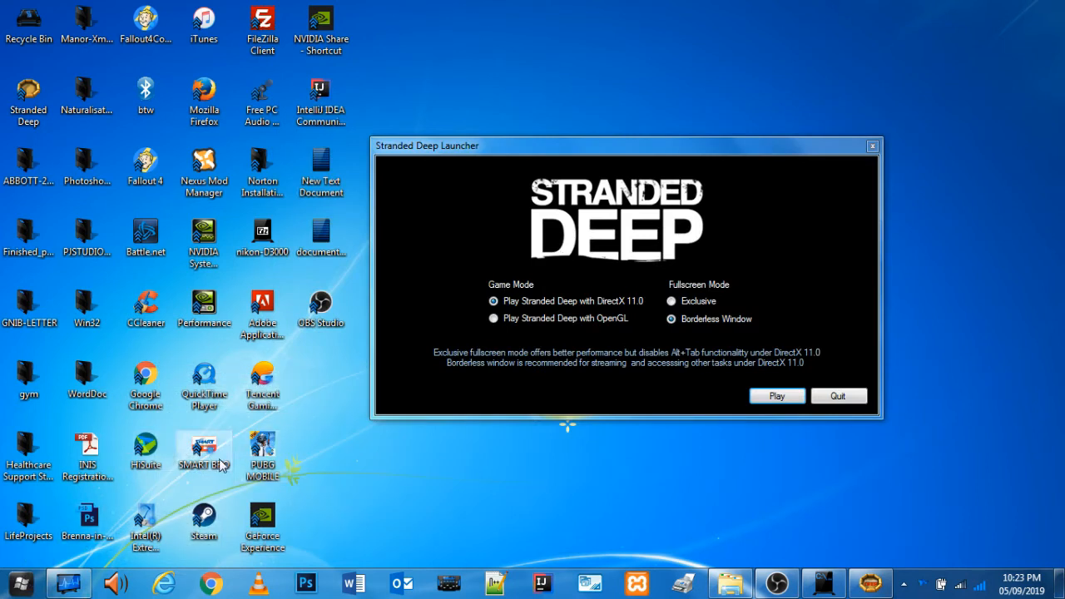
{"action": "left_click_drag", "start_coordinate": [481, 151], "coordinate": [481, 137]}
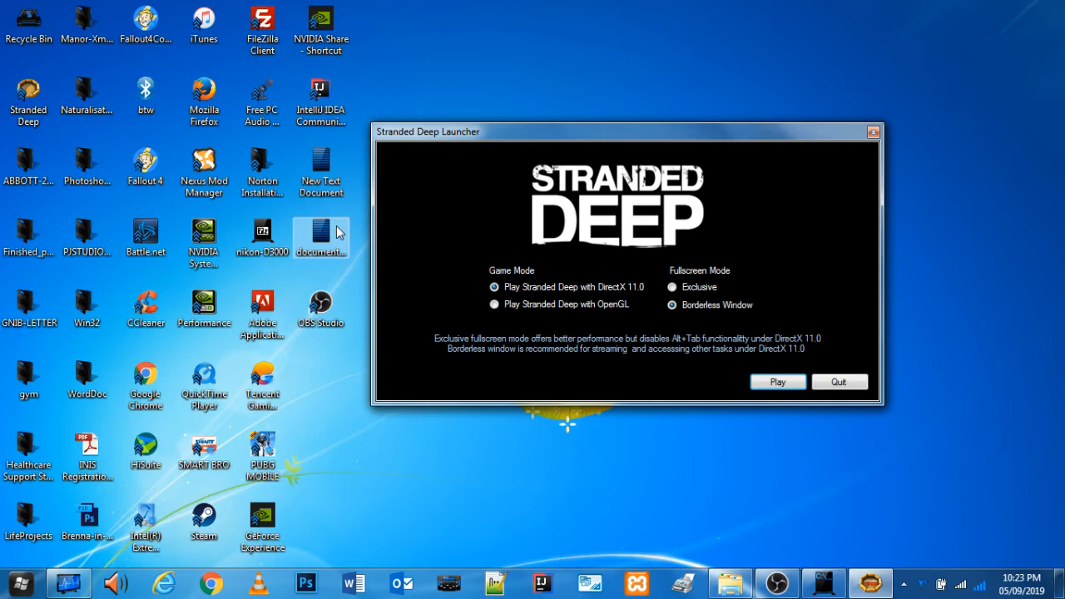
Open Task Manager by running taskmgr and arrange its window beside the Stranded Deep launcher
{"action": "key", "text": "super+r"}
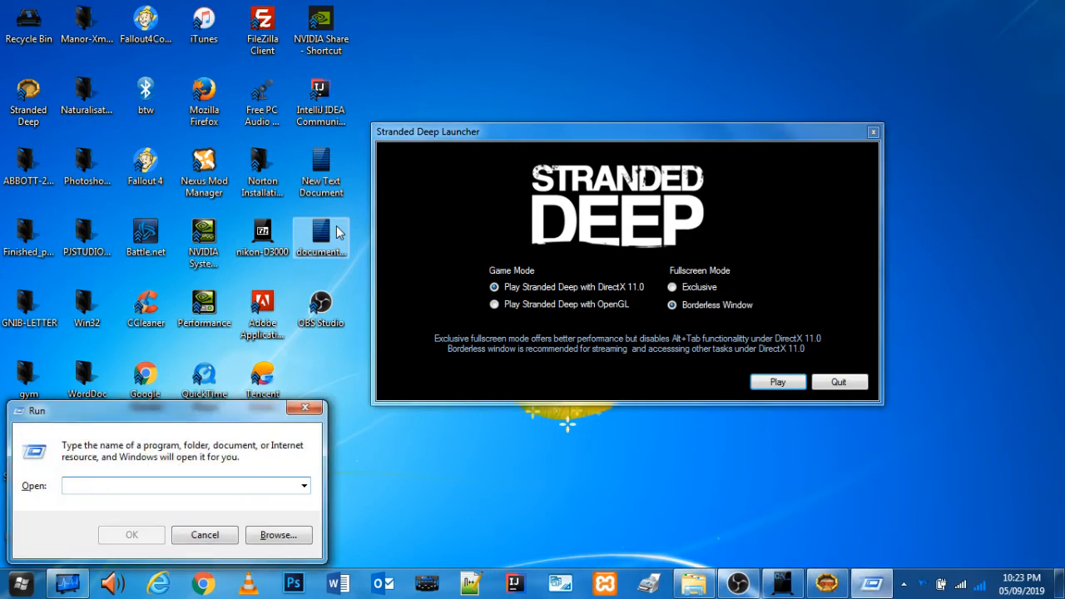
{"action": "type", "text": "taskmgr"}
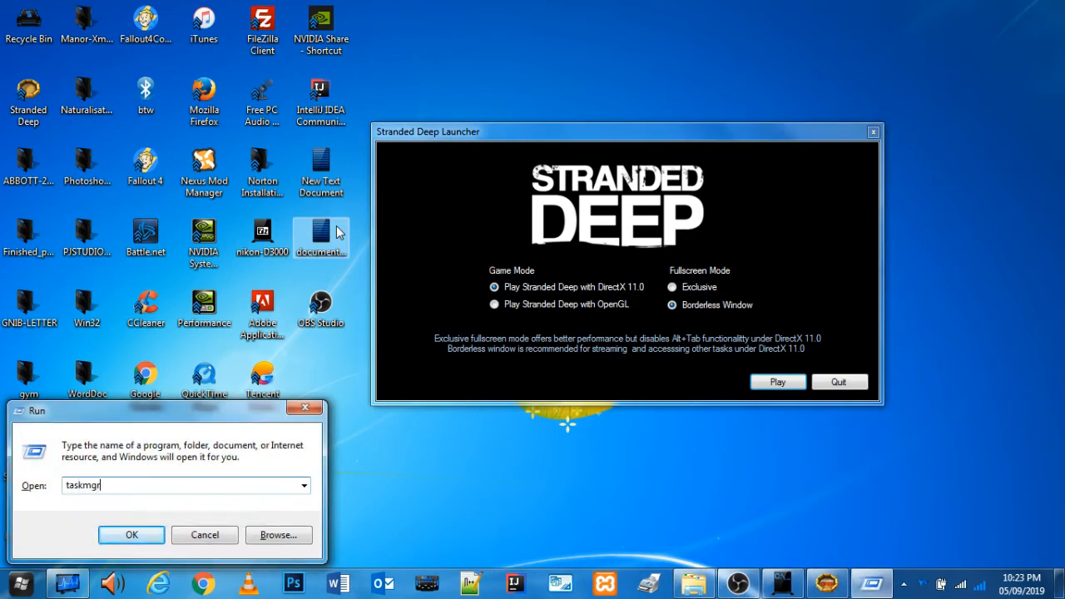
{"action": "key", "text": "Return"}
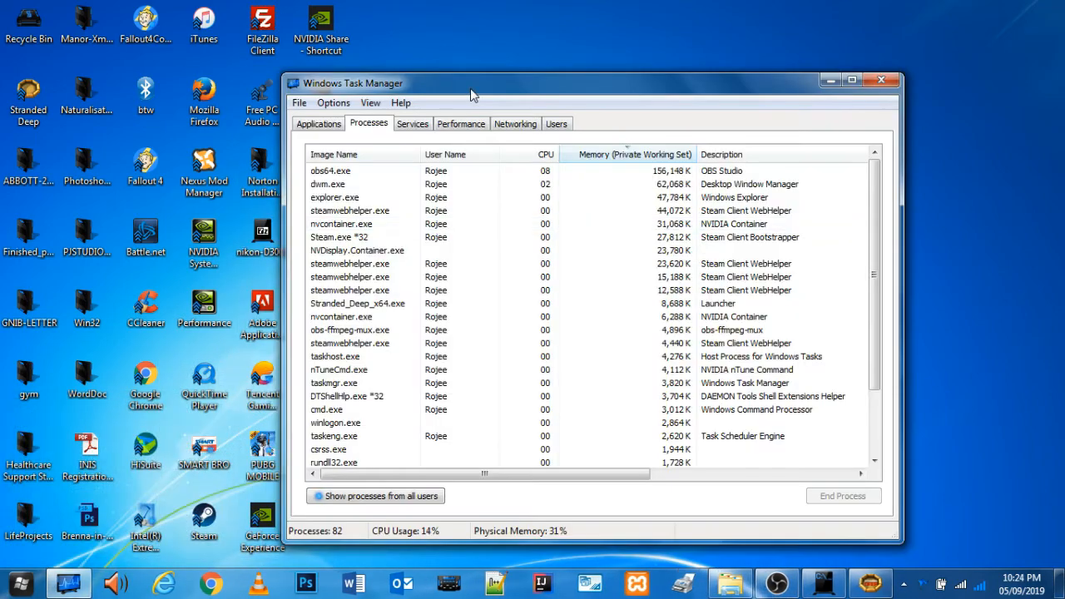
{"action": "left_click_drag", "start_coordinate": [470, 92], "coordinate": [507, 81]}
{"action": "left_click_drag", "start_coordinate": [424, 77], "coordinate": [502, 192]}
{"action": "left_click_drag", "start_coordinate": [433, 112], "coordinate": [64, 25]}
{"action": "left_click_drag", "start_coordinate": [597, 186], "coordinate": [617, 75]}
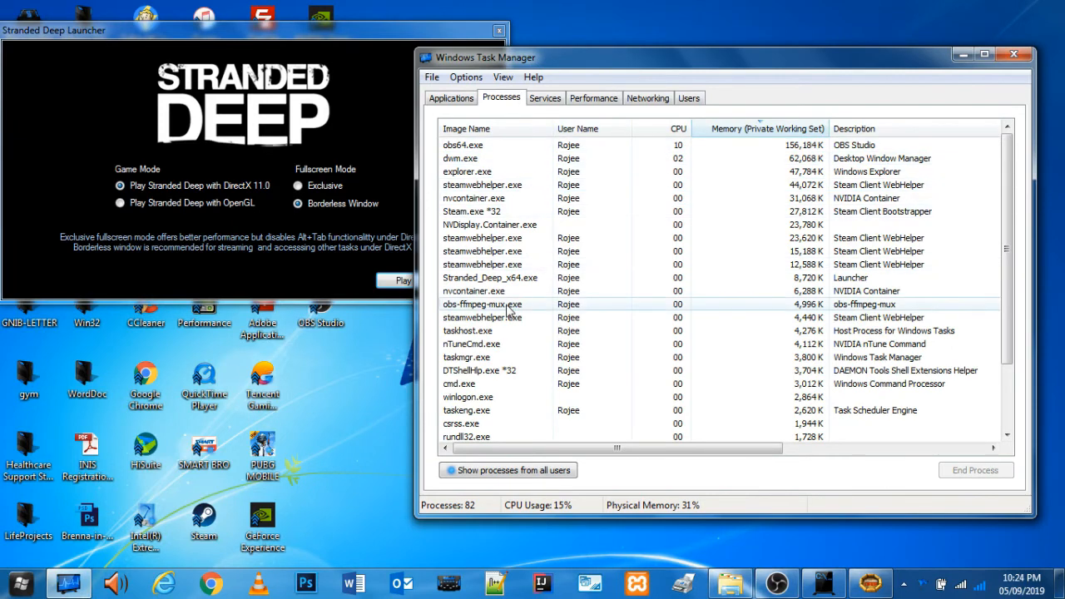
Select the Stranded_Deep_x64.exe launcher process and slightly widen the Image Name column
{"action": "scroll", "coordinate": [499, 261], "scroll_direction": "down", "scroll_amount": 2}
{"action": "scroll", "coordinate": [506, 264], "scroll_direction": "up", "scroll_amount": 1}
{"action": "scroll", "coordinate": [499, 249], "scroll_direction": "up", "scroll_amount": 1}
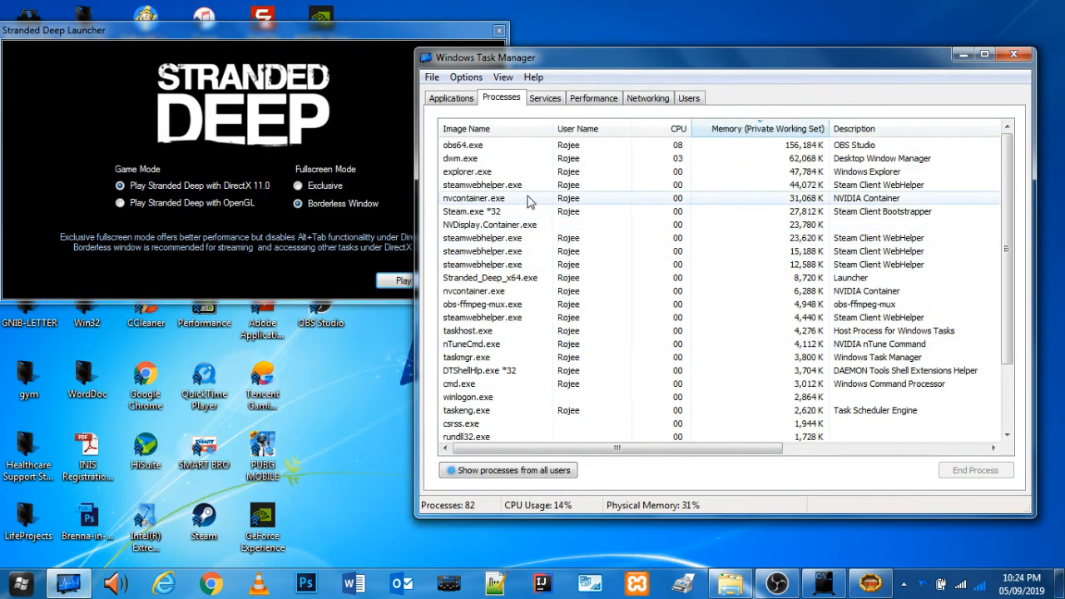
{"action": "left_click", "coordinate": [500, 277]}
{"action": "left_click_drag", "start_coordinate": [554, 128], "coordinate": [570, 129]}
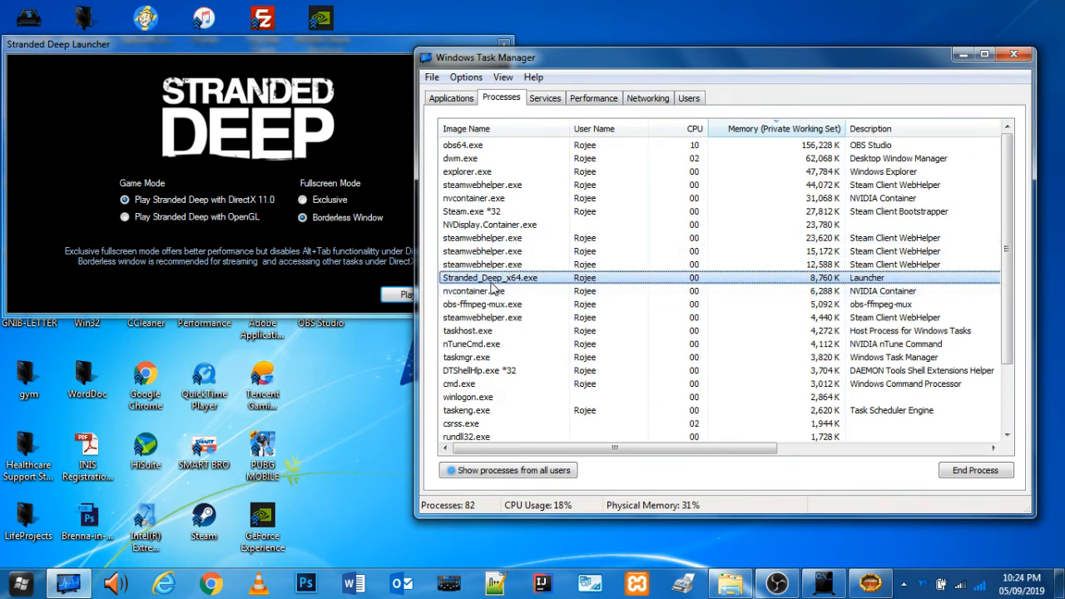
Set the priority of the Stranded_Deep_x64.exe process to Above Normal and confirm the change
{"action": "right_click", "coordinate": [490, 282]}
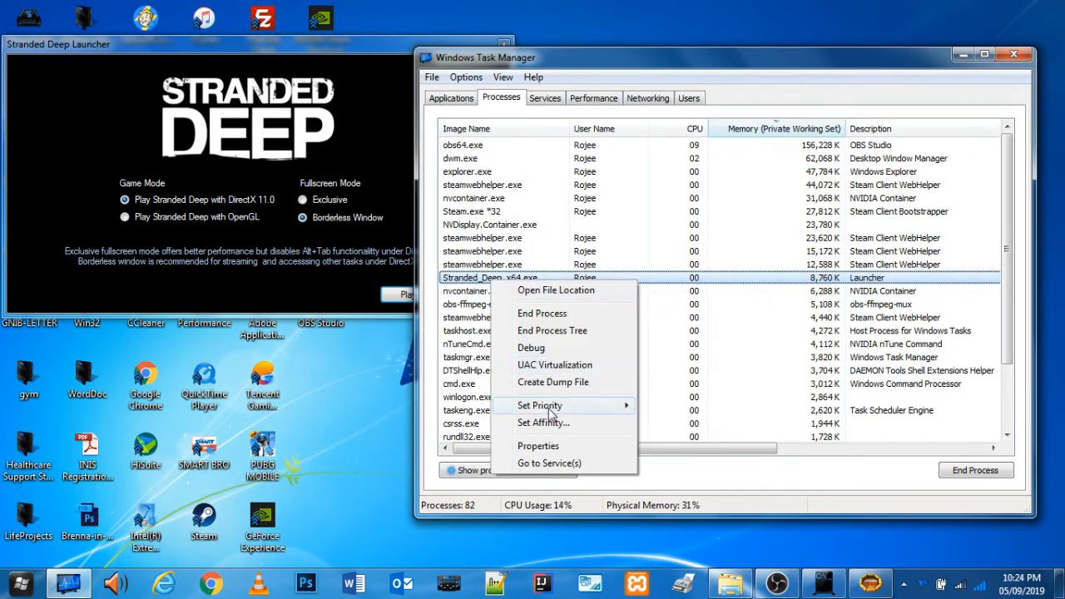
{"action": "mouse_move", "coordinate": [551, 408]}
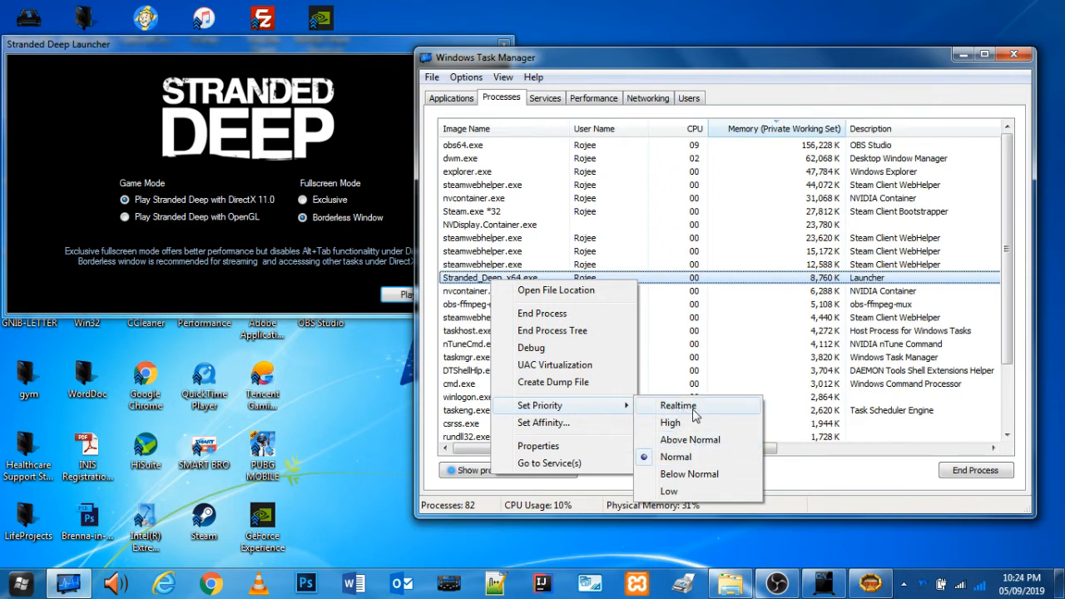
{"action": "left_click", "coordinate": [666, 441]}
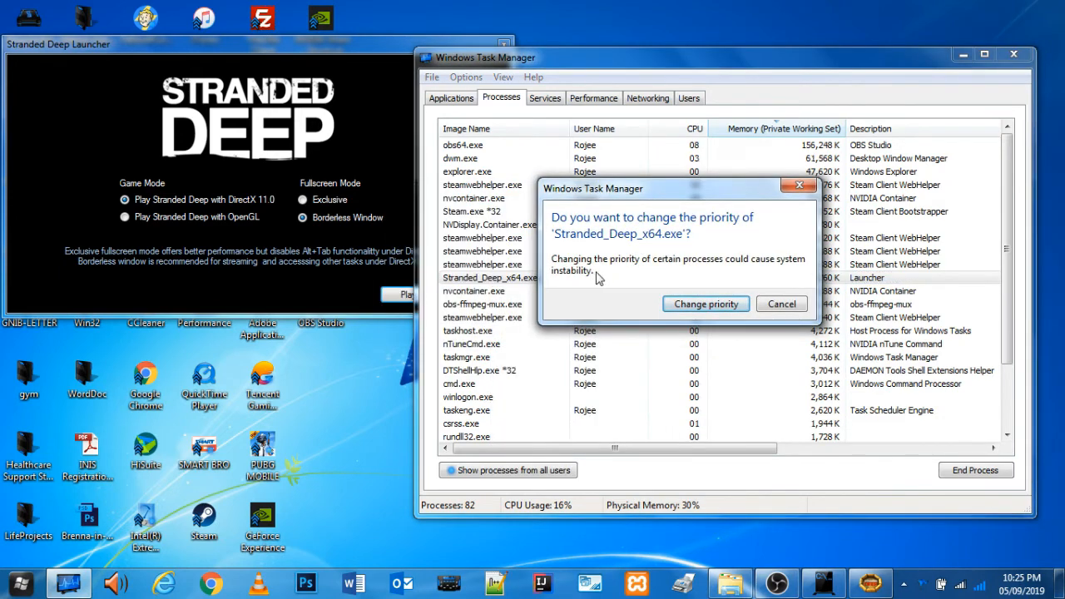
{"action": "left_click_drag", "start_coordinate": [633, 193], "coordinate": [593, 190]}
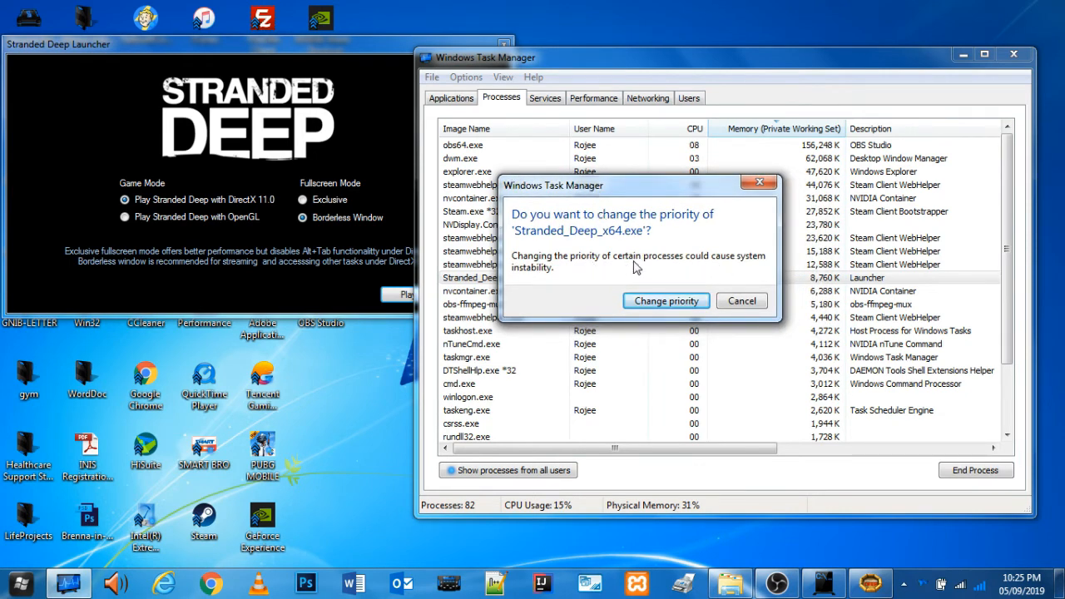
{"action": "left_click_drag", "start_coordinate": [571, 194], "coordinate": [648, 186]}
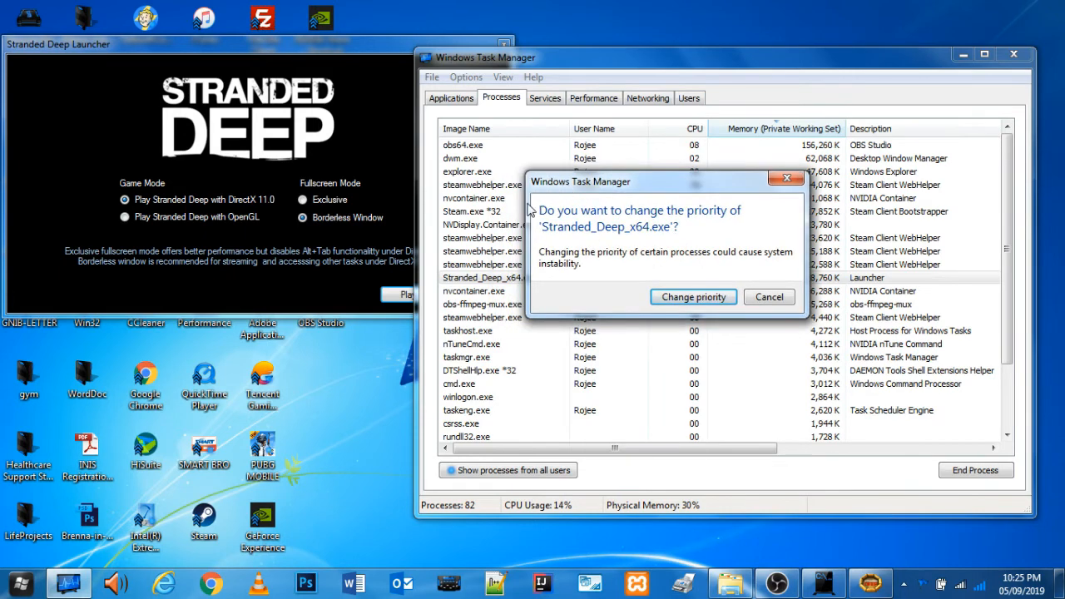
{"action": "left_click", "coordinate": [687, 299]}
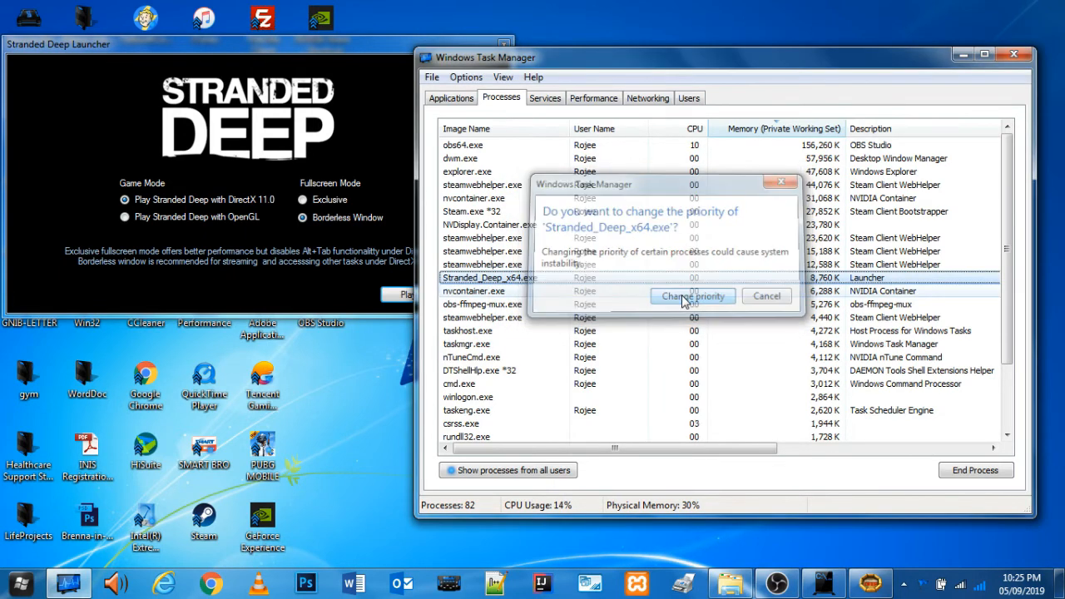
Minimize Task Manager and bring the Stranded Deep launcher back toward the middle of the desktop
{"action": "left_click_drag", "start_coordinate": [476, 61], "coordinate": [438, 85]}
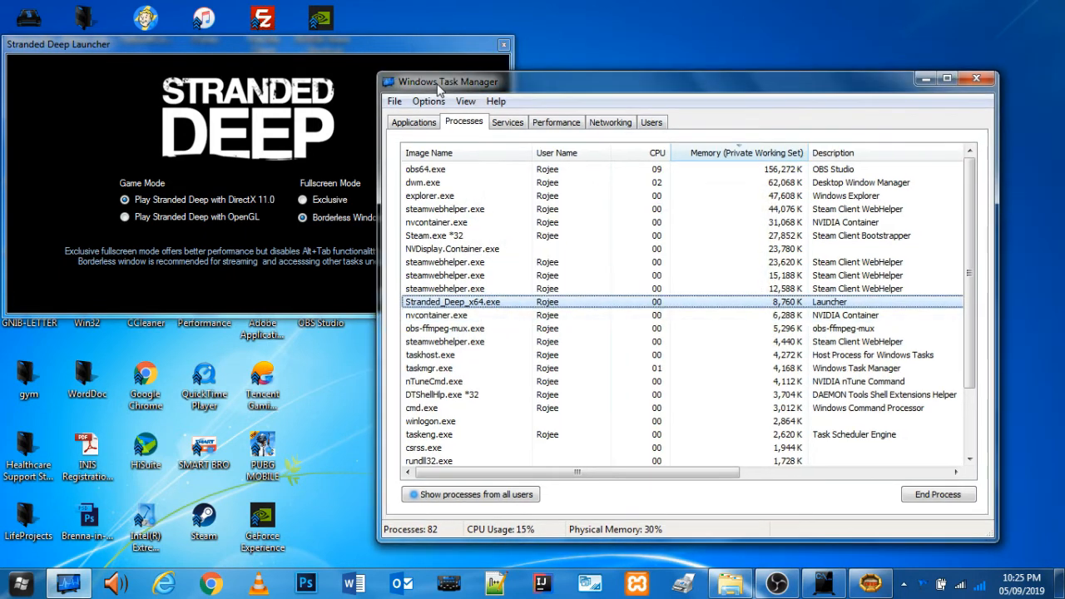
{"action": "left_click", "coordinate": [924, 79]}
{"action": "left_click_drag", "start_coordinate": [458, 46], "coordinate": [633, 83]}
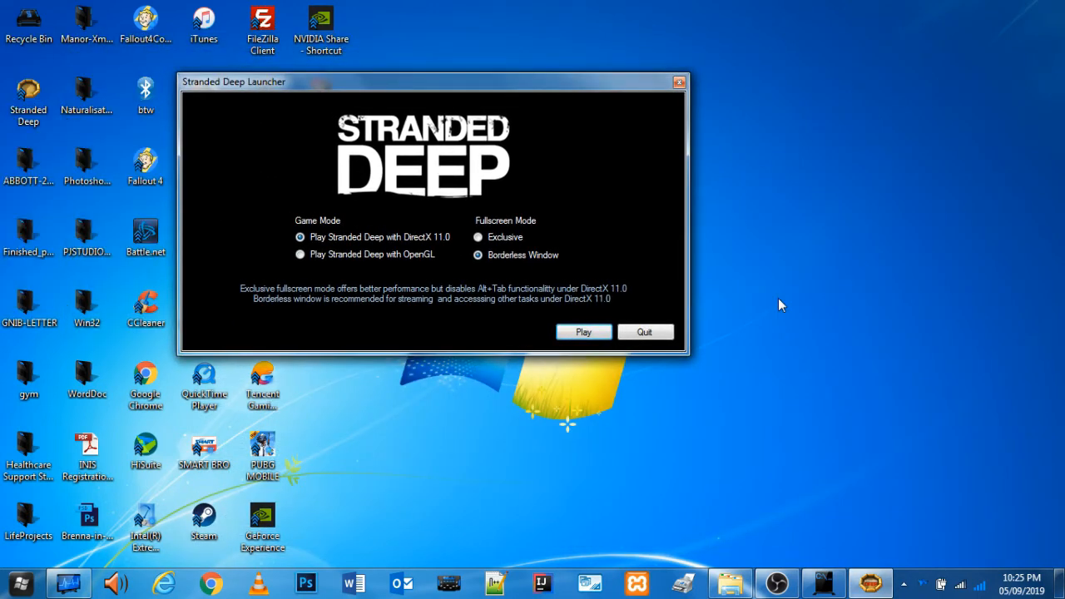
{"action": "left_click_drag", "start_coordinate": [433, 105], "coordinate": [683, 157]}
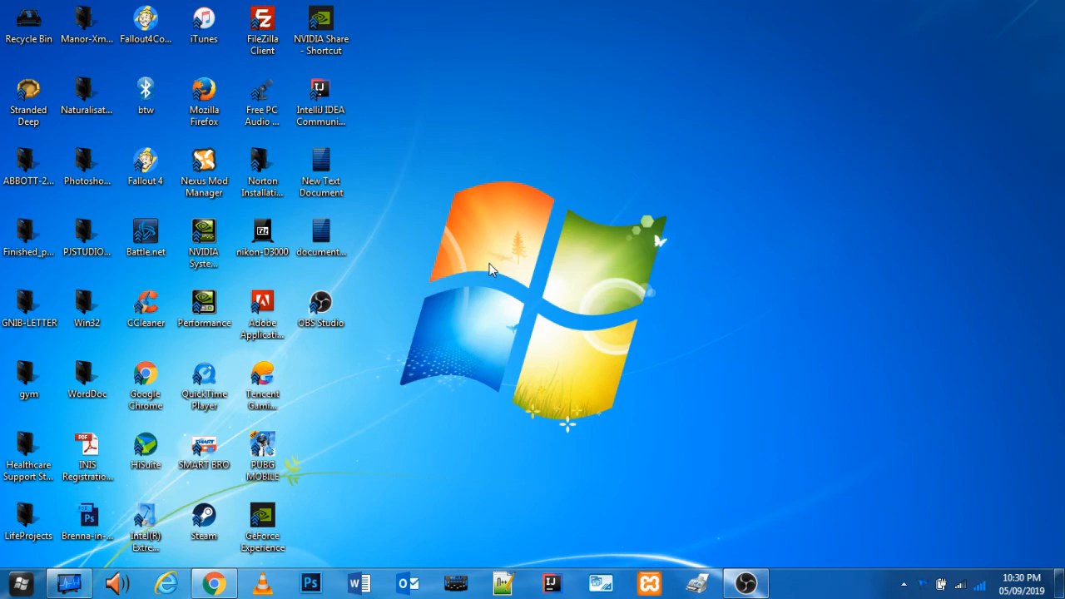
Open CCleaner and look through its cleaning and registry sections and the list of programs available to uninstall
{"action": "left_click", "coordinate": [147, 314]}
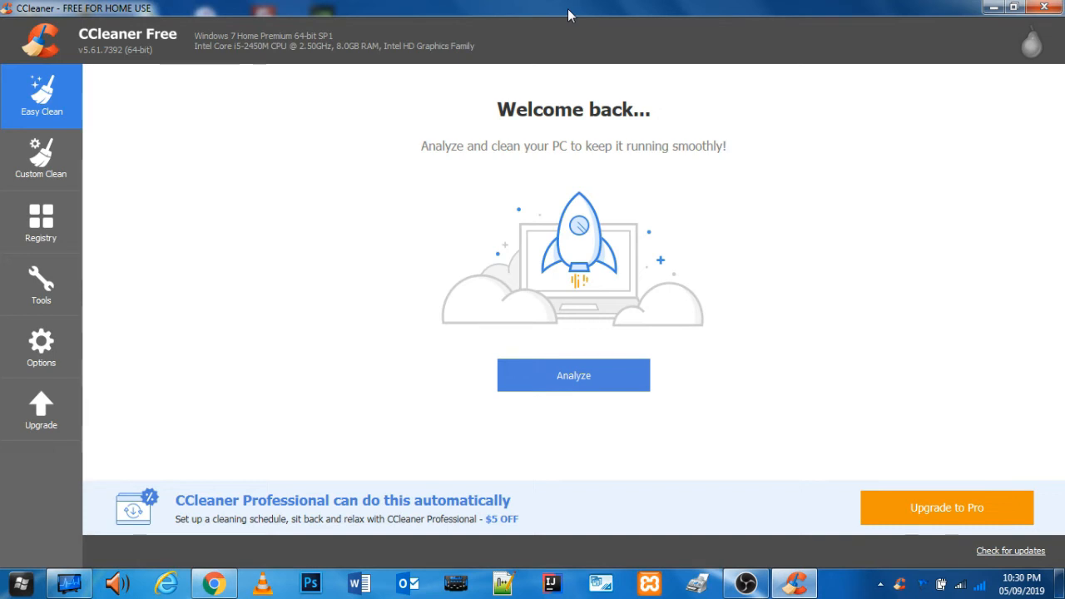
{"action": "left_click", "coordinate": [51, 165]}
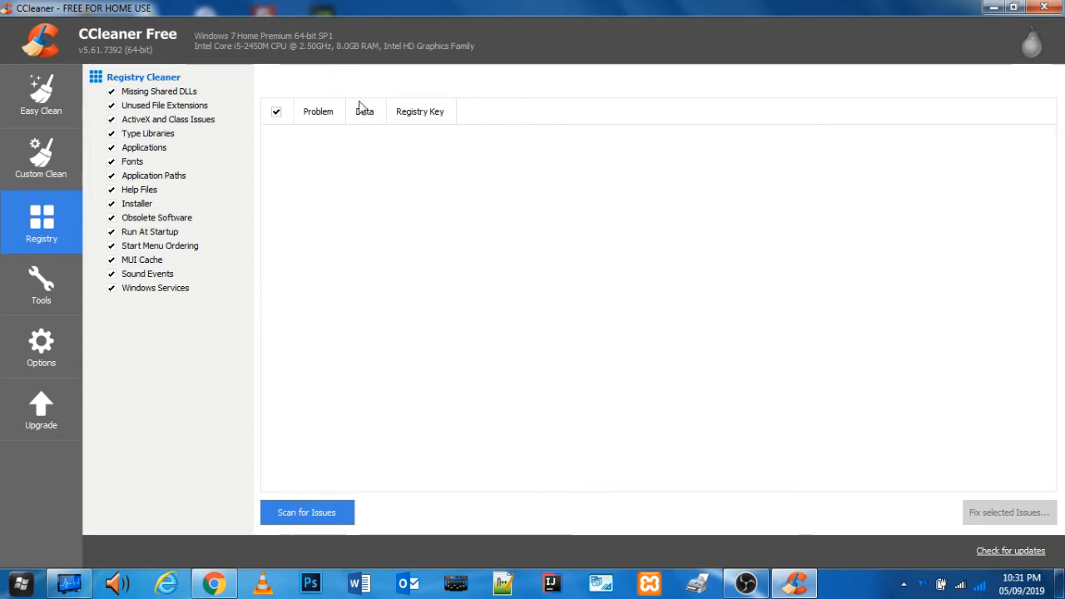
{"action": "left_click", "coordinate": [56, 281]}
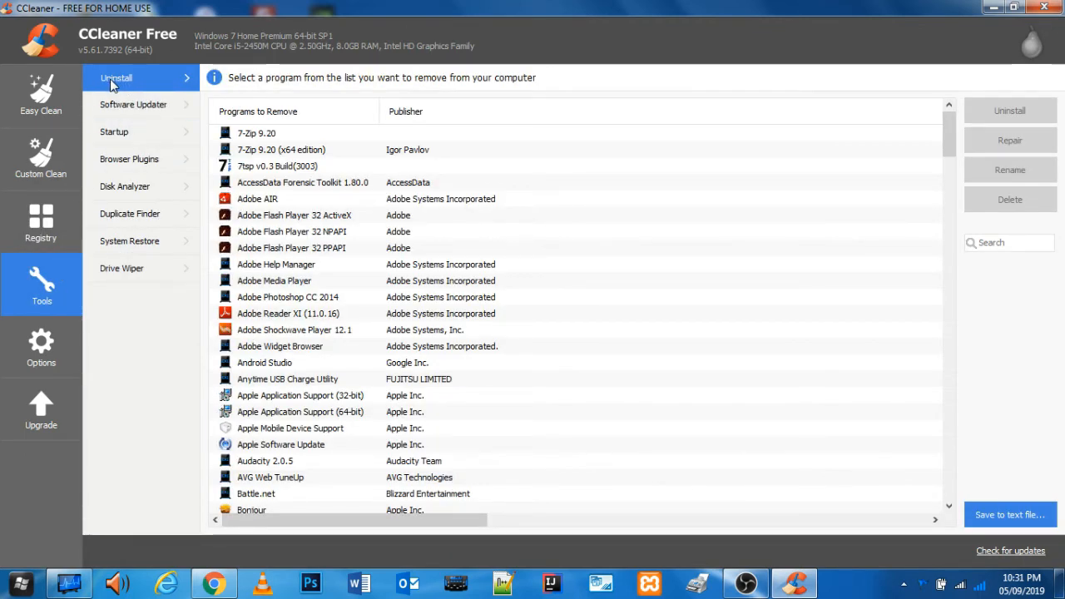
{"action": "scroll", "coordinate": [339, 205], "scroll_direction": "down", "scroll_amount": 3}
{"action": "scroll", "coordinate": [340, 208], "scroll_direction": "down", "scroll_amount": 12}
{"action": "scroll", "coordinate": [345, 218], "scroll_direction": "up", "scroll_amount": 15}
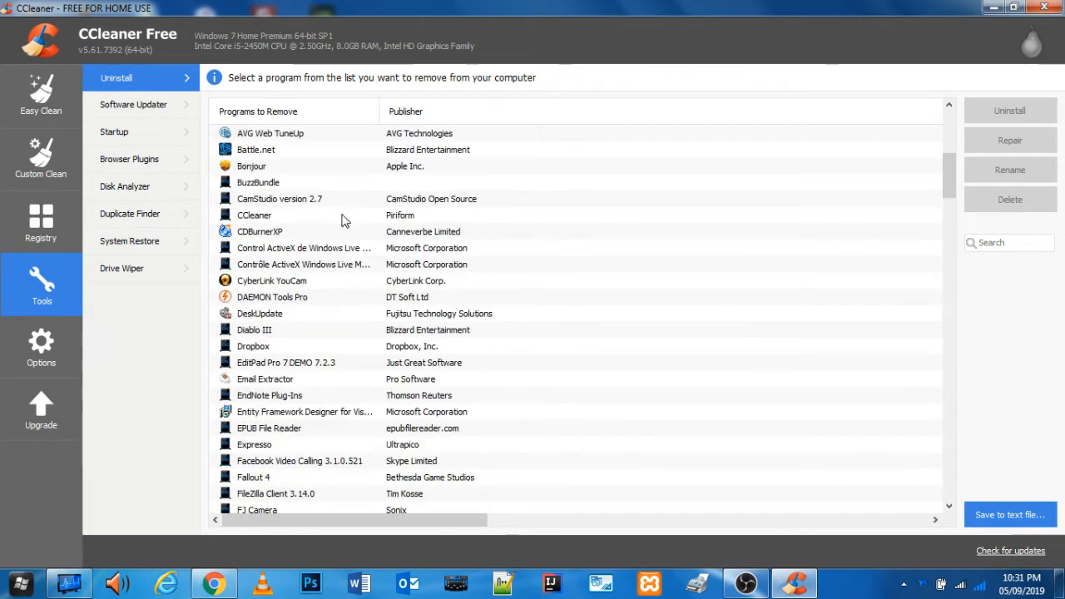
Review the Software Updater's list of programs to update and its list of up-to-date programs
{"action": "left_click", "coordinate": [137, 113]}
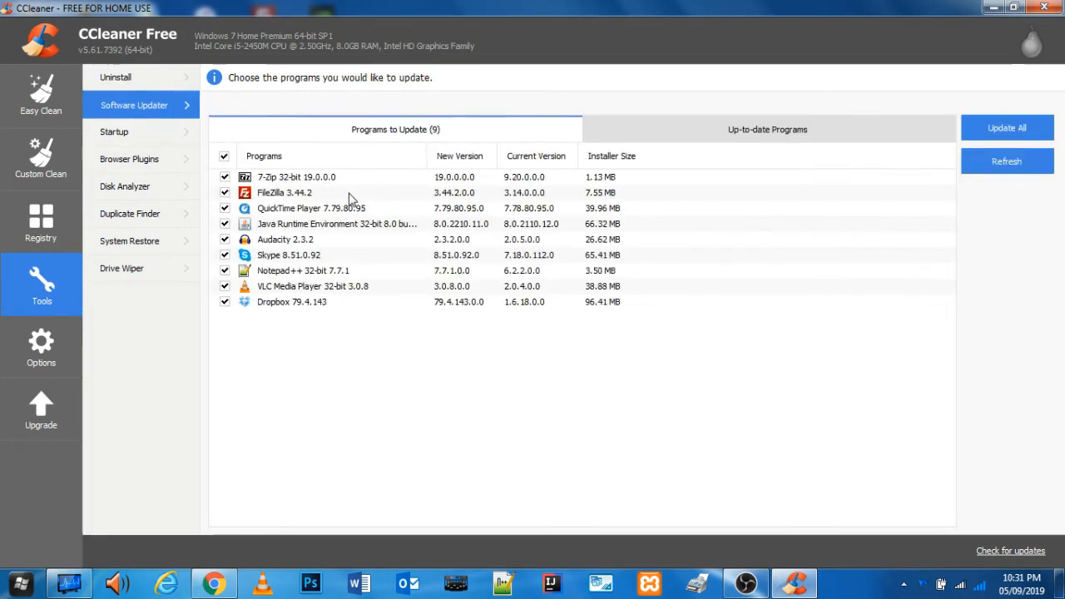
{"action": "left_click", "coordinate": [629, 135]}
{"action": "left_click", "coordinate": [293, 130]}
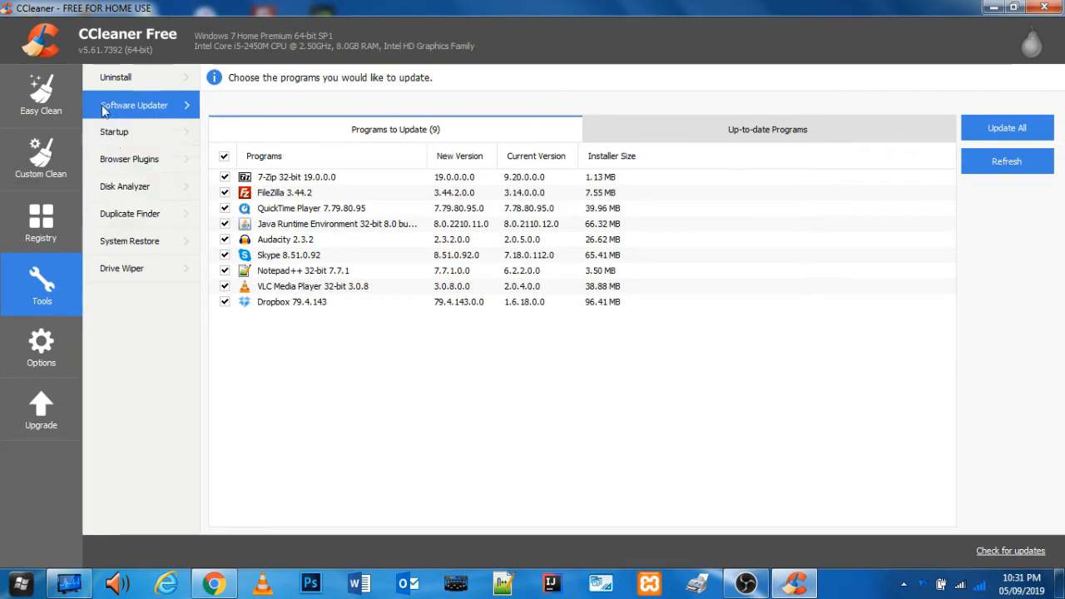
Open the list of Windows startup programs and sort it so the enabled entries come first
{"action": "left_click", "coordinate": [112, 133]}
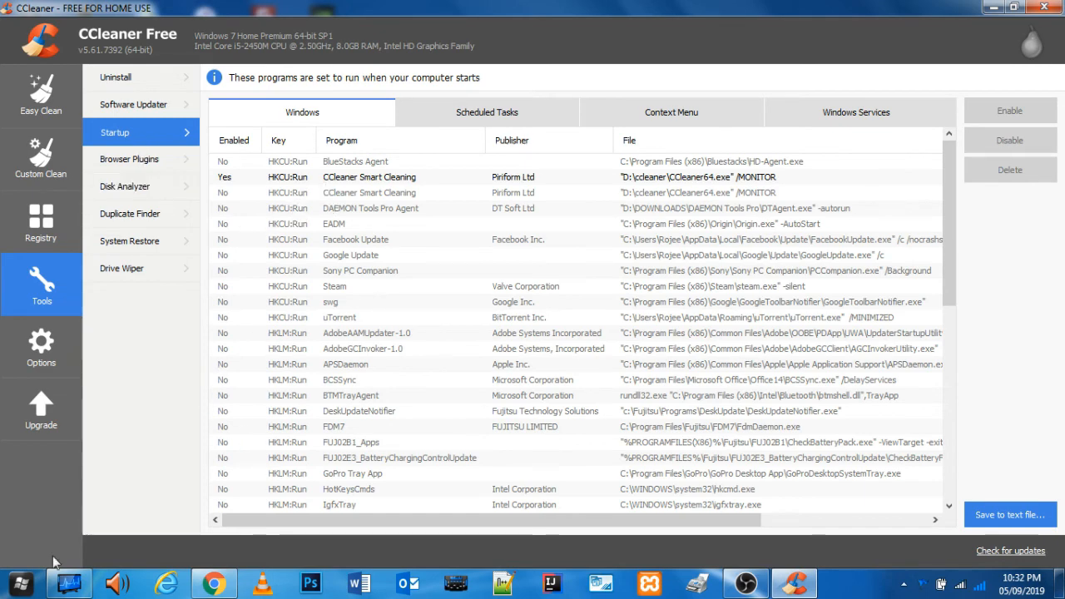
{"action": "right_click", "coordinate": [21, 585]}
{"action": "left_click", "coordinate": [20, 585]}
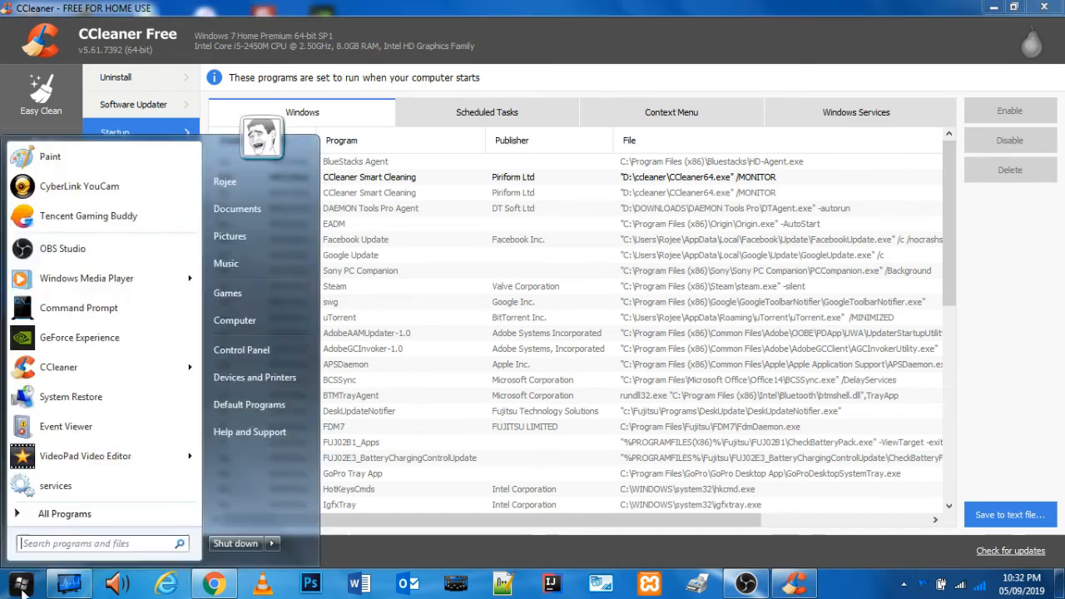
{"action": "left_click", "coordinate": [551, 29]}
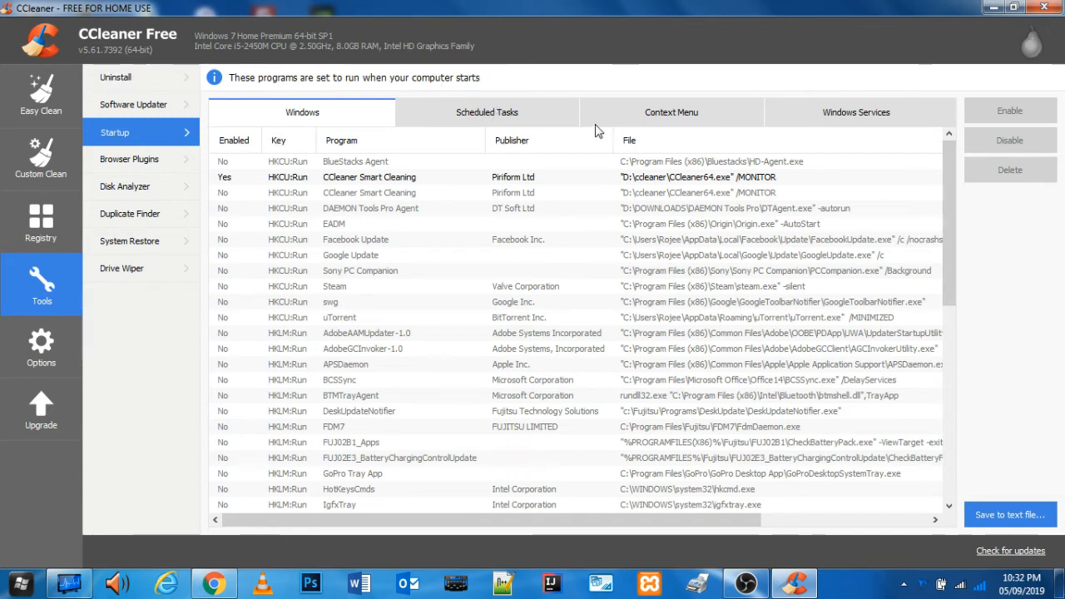
{"action": "left_click_drag", "start_coordinate": [948, 171], "coordinate": [954, 163]}
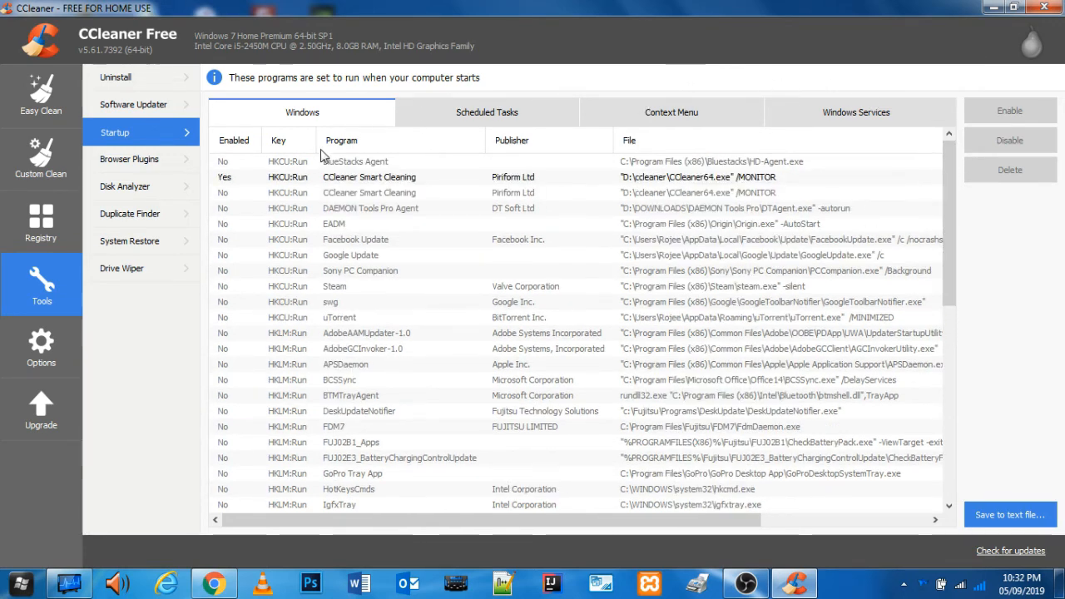
{"action": "left_click", "coordinate": [227, 142]}
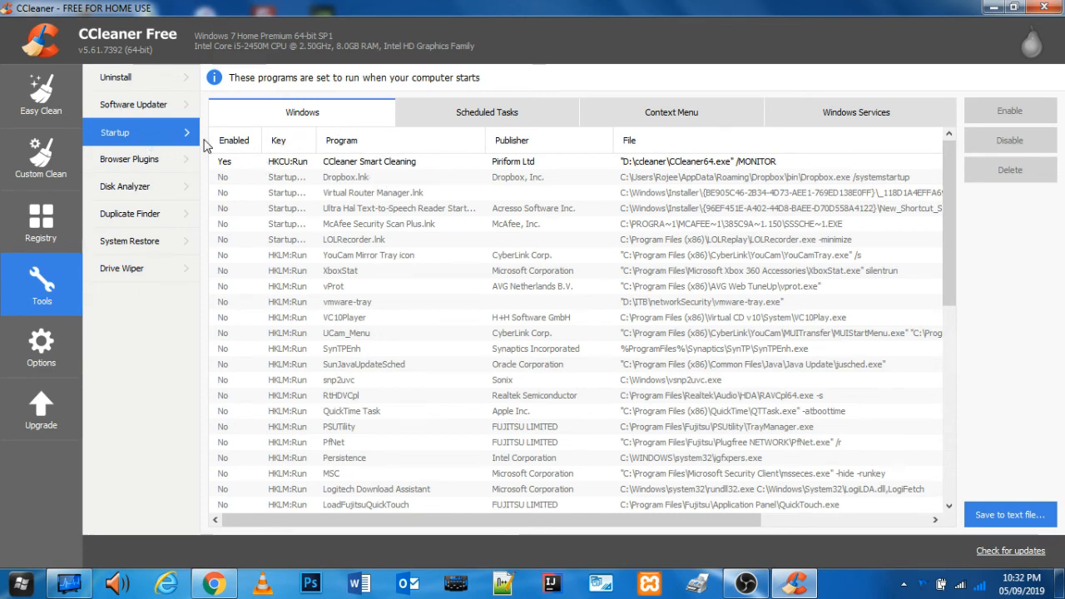
Look through the startup entries for scheduled tasks, context menu and Windows services, and sort the services with enabled ones first
{"action": "left_click", "coordinate": [450, 123]}
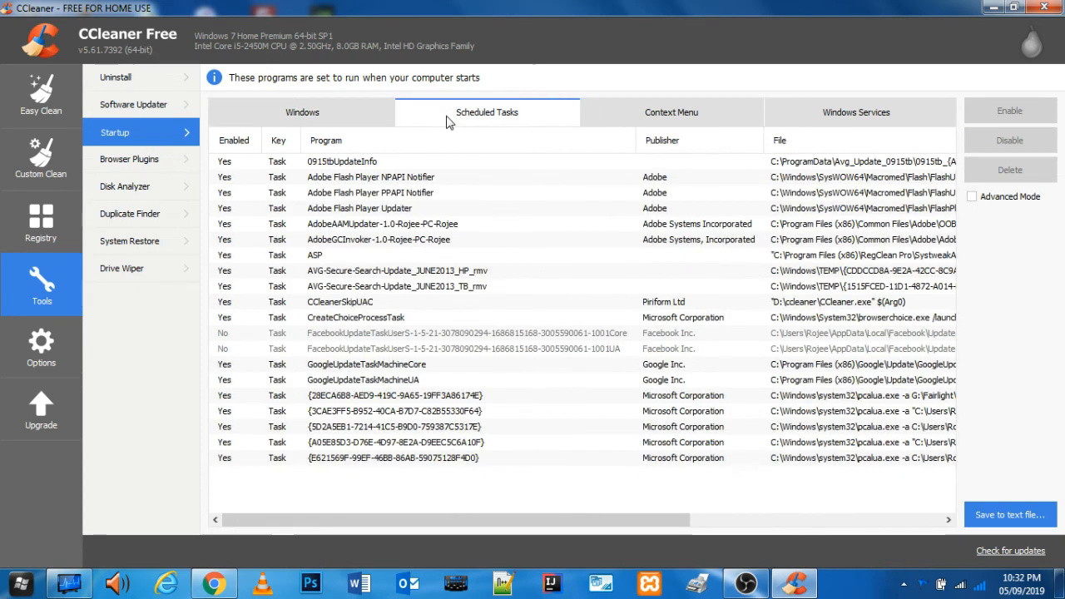
{"action": "left_click", "coordinate": [663, 115]}
{"action": "left_click", "coordinate": [831, 115]}
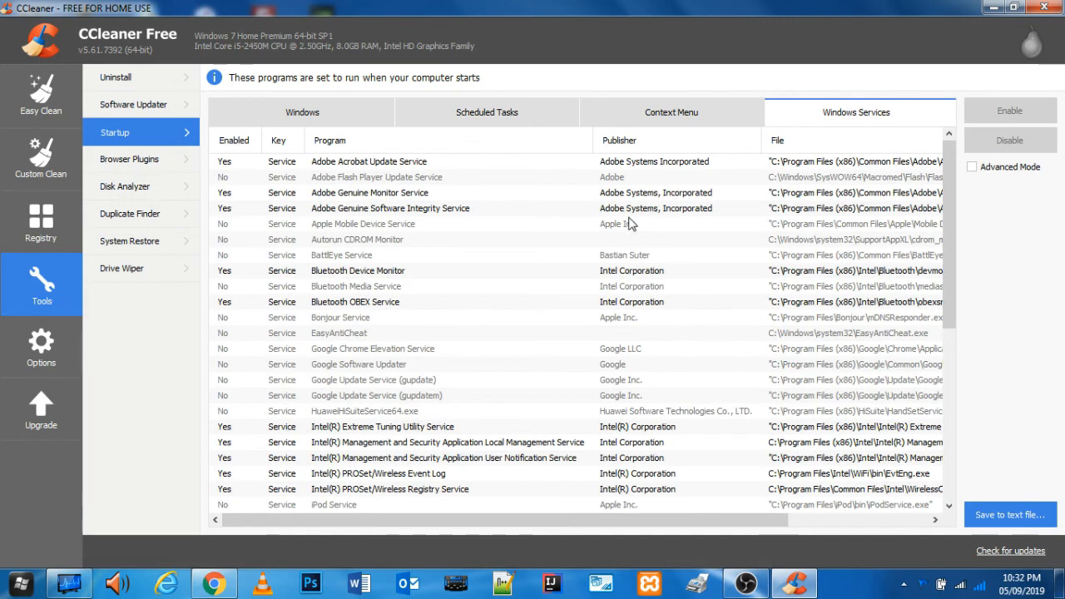
{"action": "scroll", "coordinate": [897, 286], "scroll_direction": "down", "scroll_amount": 1}
{"action": "scroll", "coordinate": [896, 286], "scroll_direction": "up", "scroll_amount": 1}
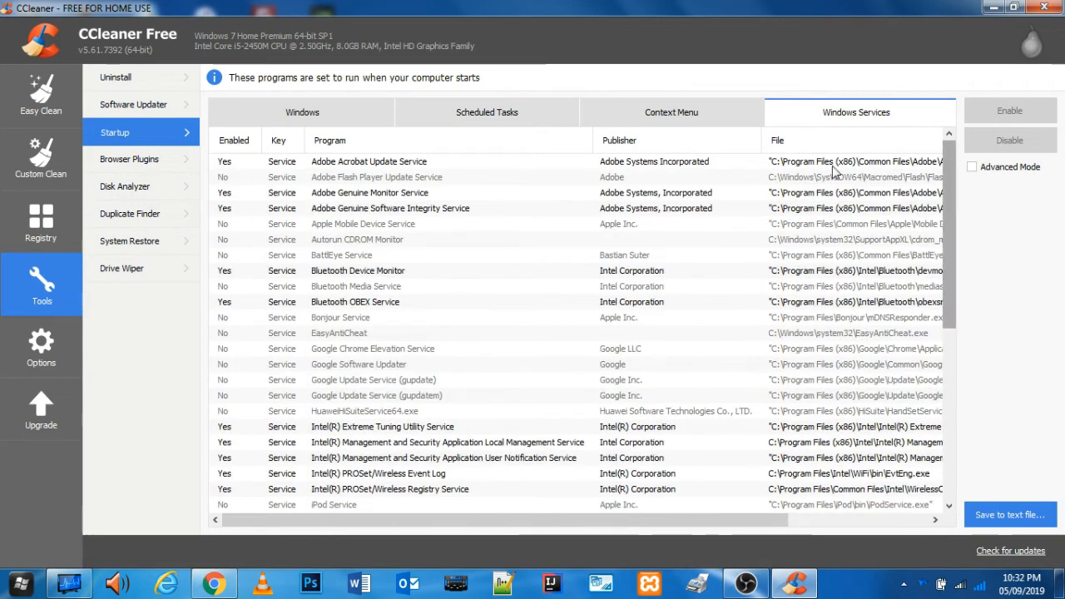
{"action": "left_click", "coordinate": [232, 141]}
{"action": "left_click", "coordinate": [232, 142]}
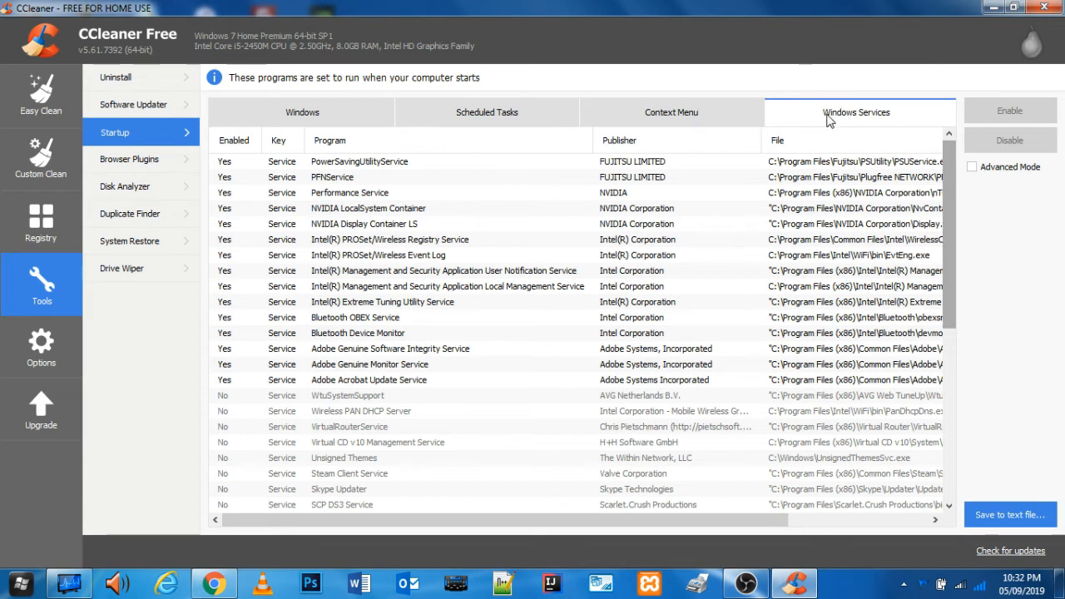
Return to the scheduled startup tasks, select the 0915tbUpdateInfo task, and view the Disk Analyzer settings
{"action": "left_click", "coordinate": [302, 121]}
{"action": "left_click", "coordinate": [477, 125]}
{"action": "left_click", "coordinate": [287, 118]}
{"action": "key", "text": "ctrl+Tab"}
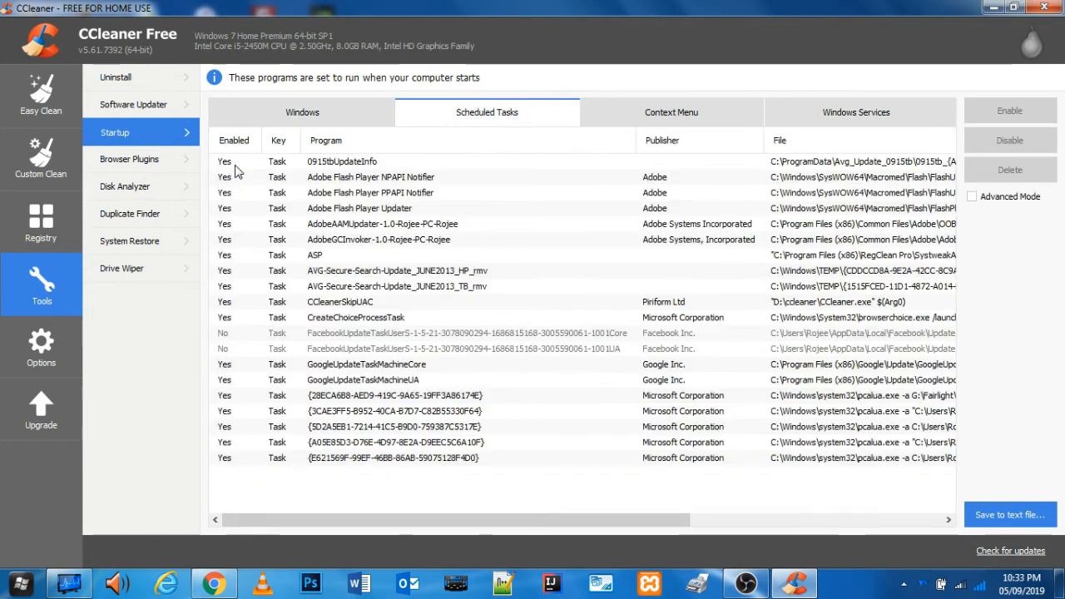
{"action": "left_click", "coordinate": [266, 163]}
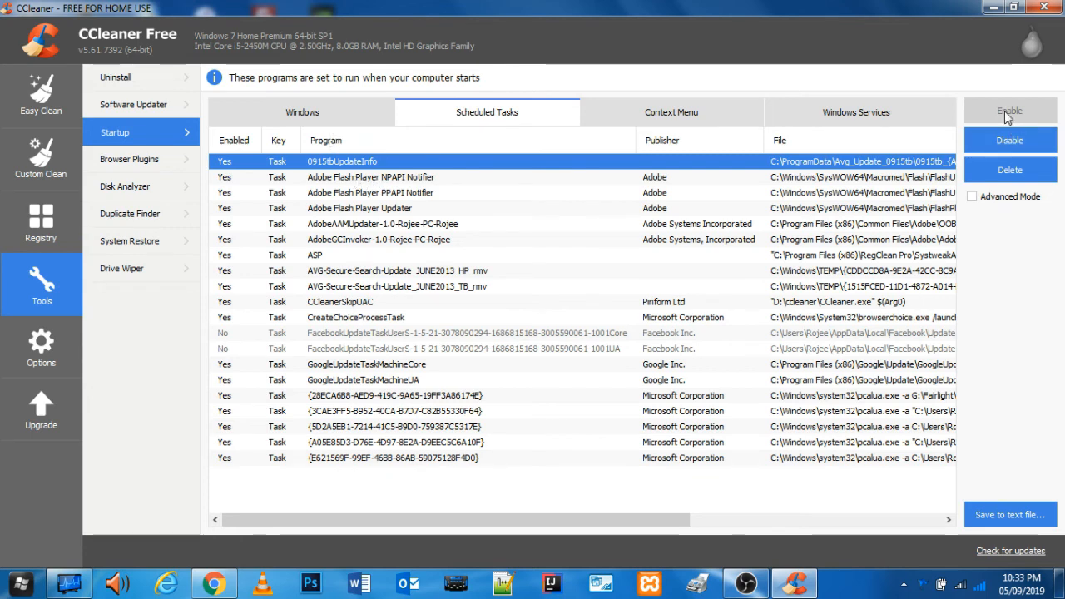
{"action": "left_click", "coordinate": [125, 186]}
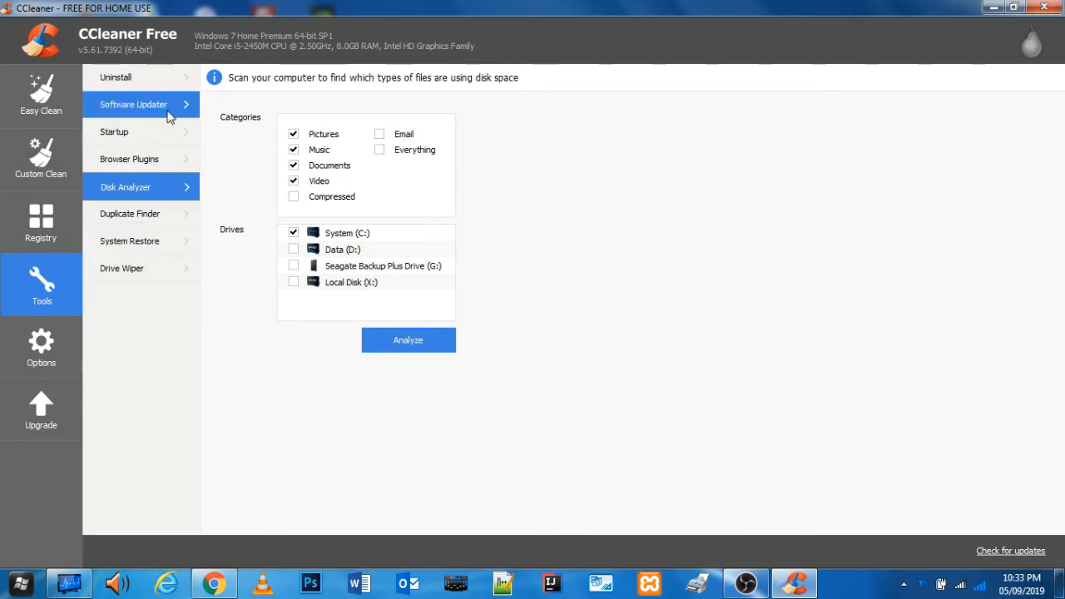
Start a Custom Clean analysis with the current Windows selections and cancel it while it runs
{"action": "left_click", "coordinate": [42, 96]}
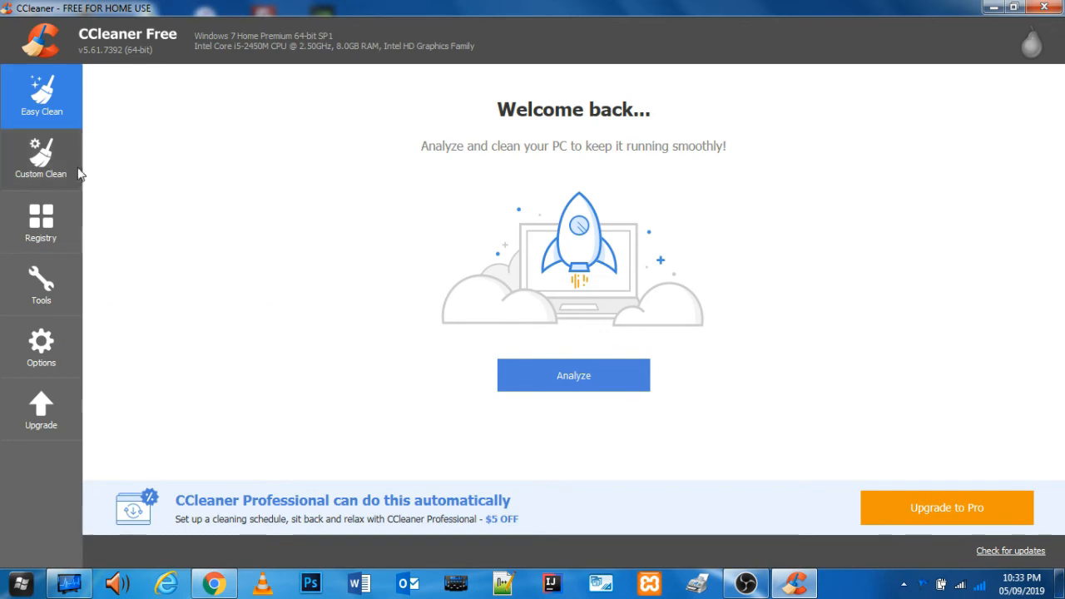
{"action": "left_click", "coordinate": [45, 163]}
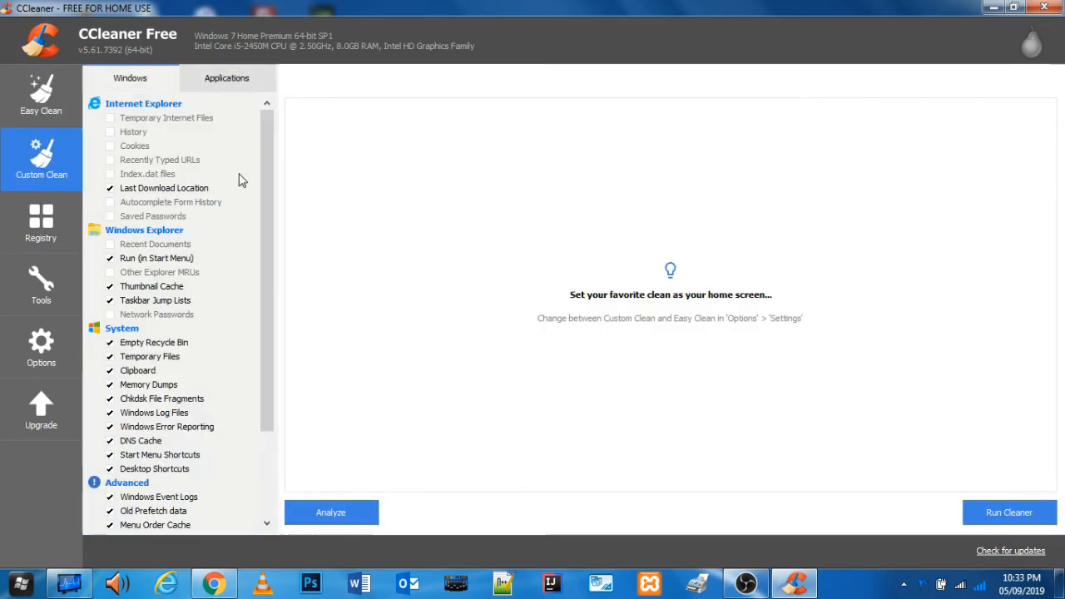
{"action": "left_click", "coordinate": [337, 516]}
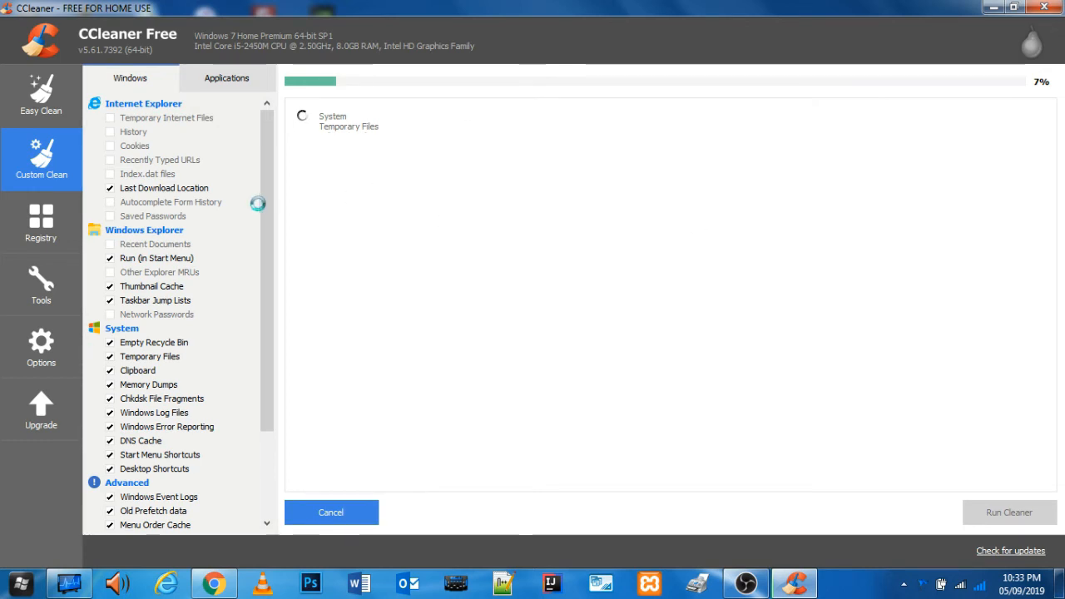
{"action": "left_click", "coordinate": [349, 511]}
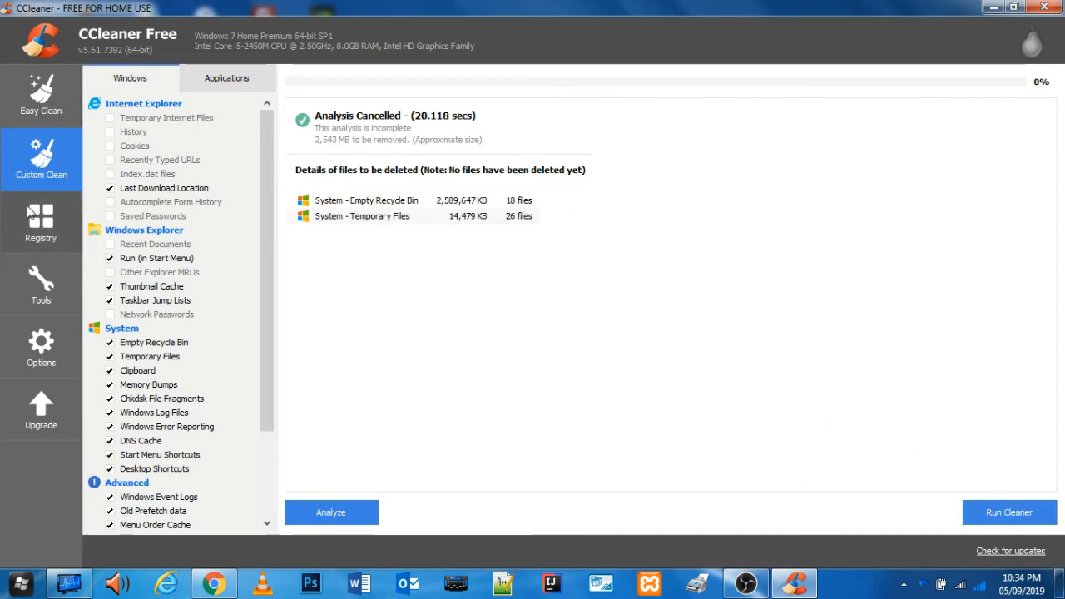
Scan the registry for issues with all Registry Cleaner categories checked
{"action": "left_click", "coordinate": [46, 229]}
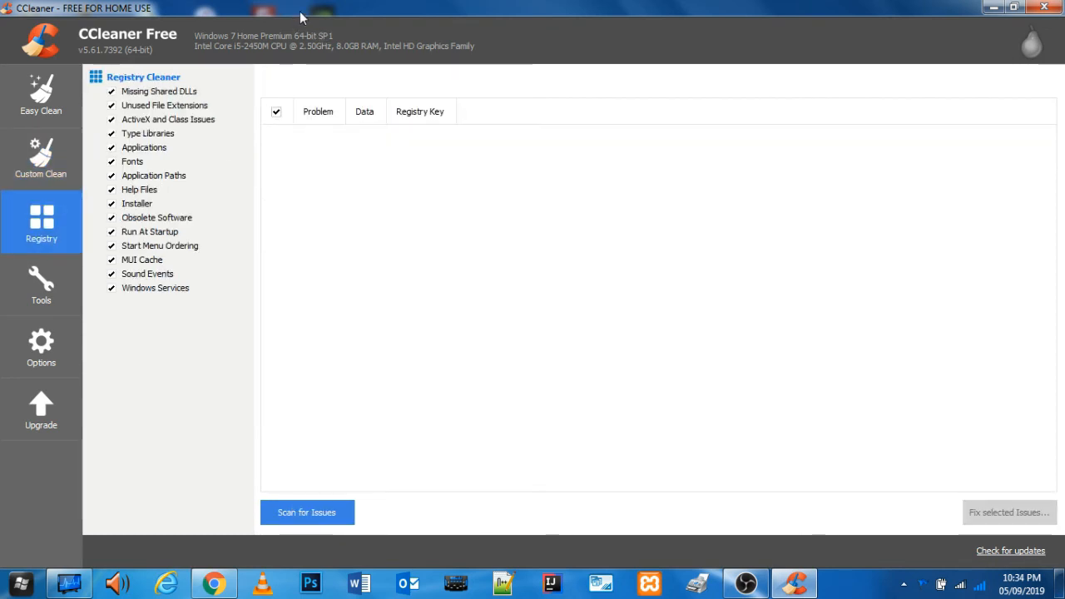
{"action": "left_click", "coordinate": [321, 511]}
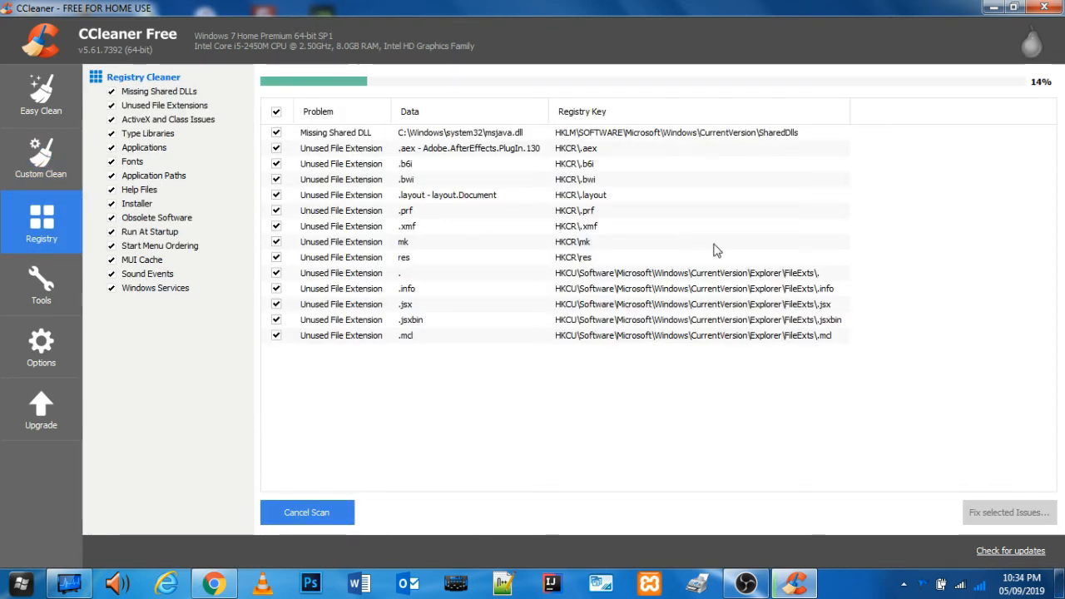
{"action": "left_click_drag", "start_coordinate": [706, 380], "coordinate": [322, 118]}
{"action": "left_click", "coordinate": [600, 408]}
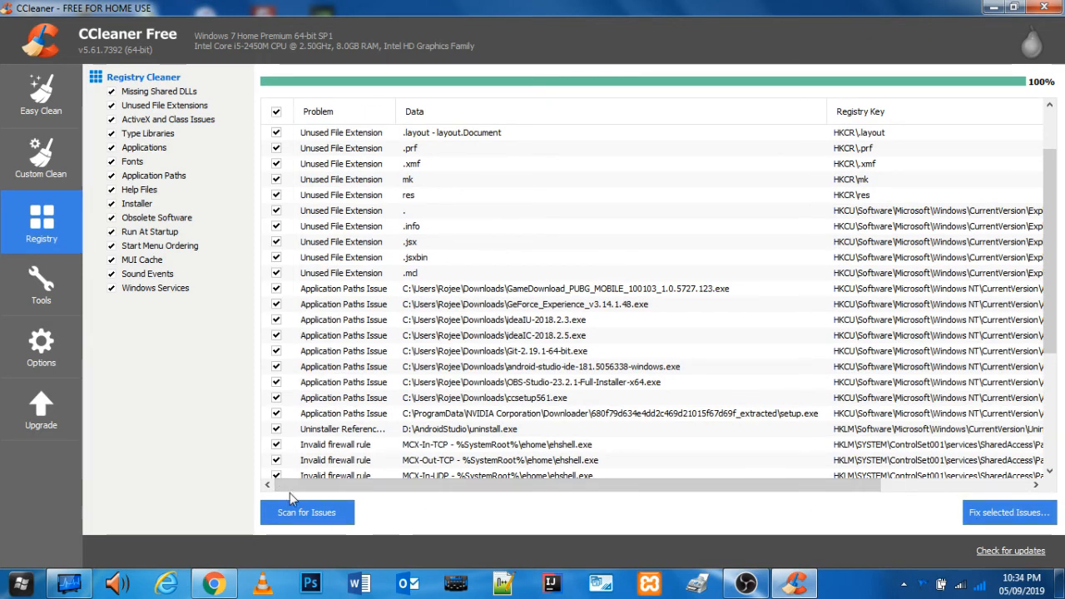
Fix all selected registry issues without backing up the registry, and rescan for remaining issues
{"action": "left_click", "coordinate": [1008, 513]}
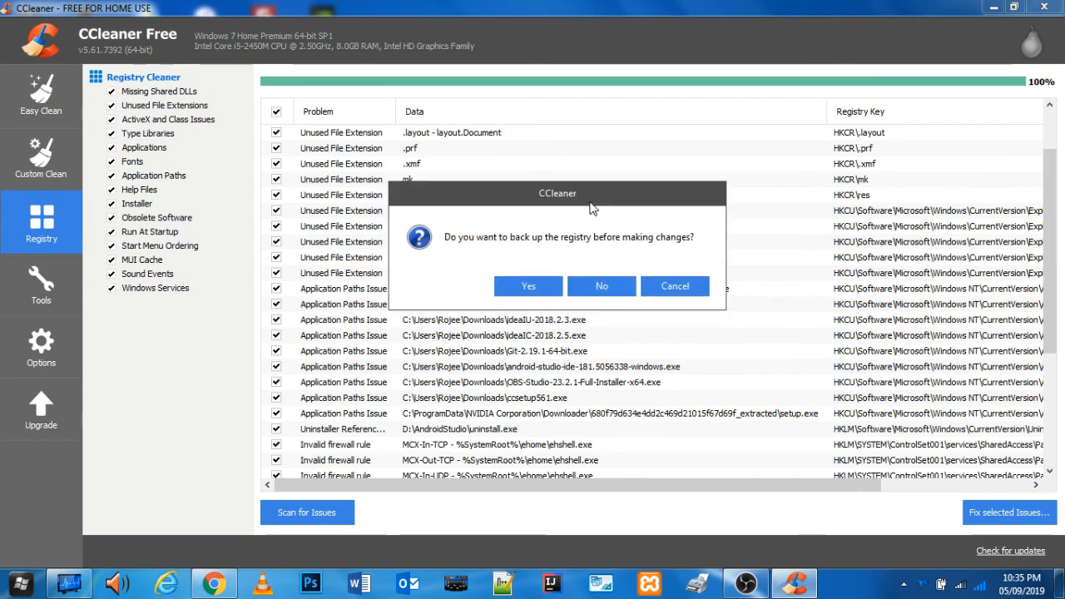
{"action": "left_click", "coordinate": [617, 290]}
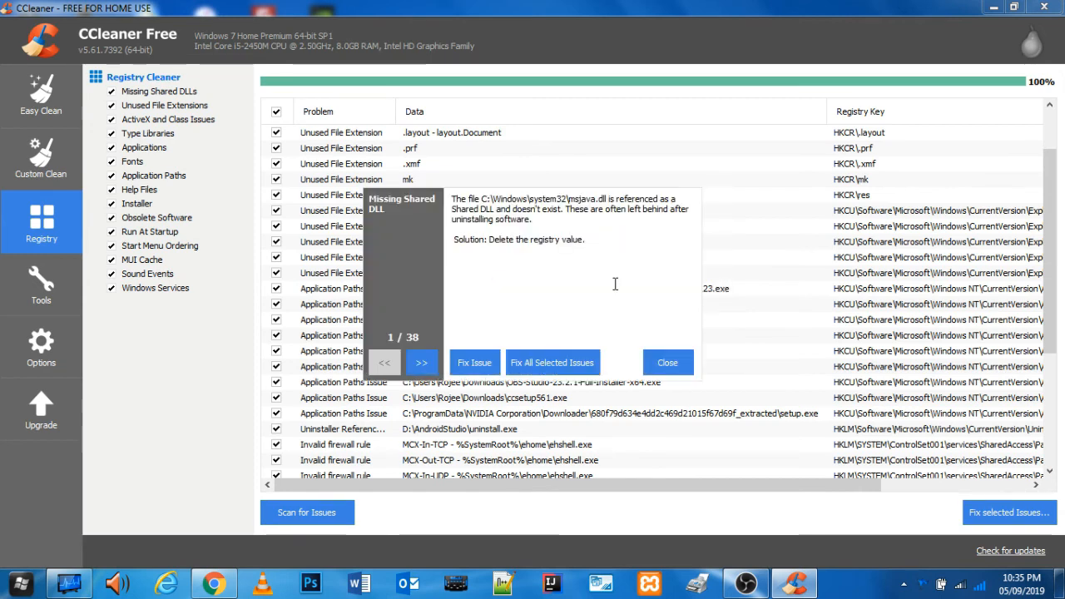
{"action": "left_click", "coordinate": [545, 369]}
{"action": "left_click", "coordinate": [668, 363]}
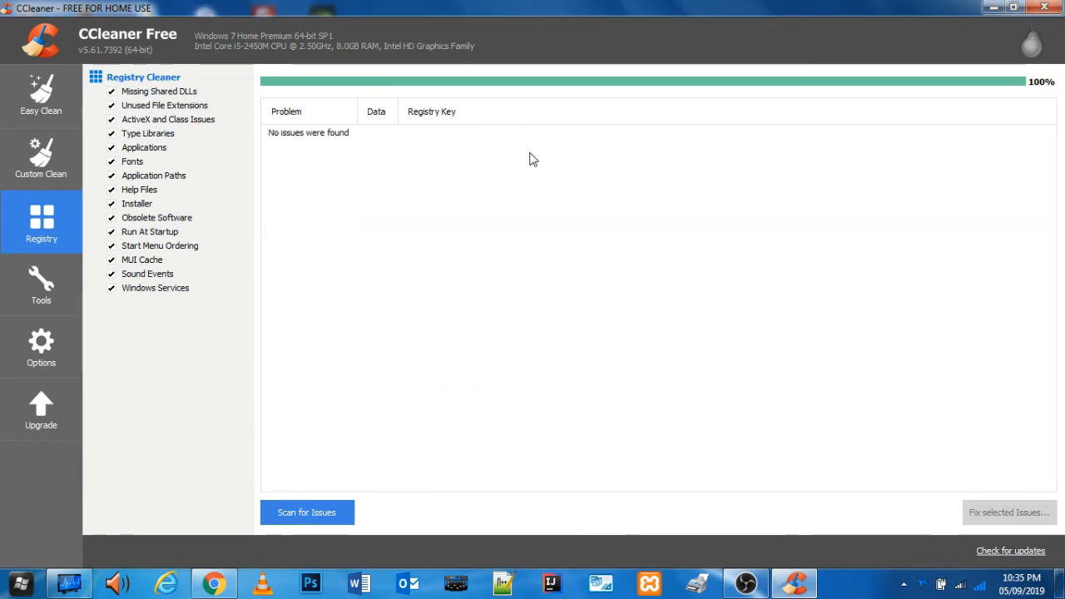
{"action": "left_click", "coordinate": [307, 512]}
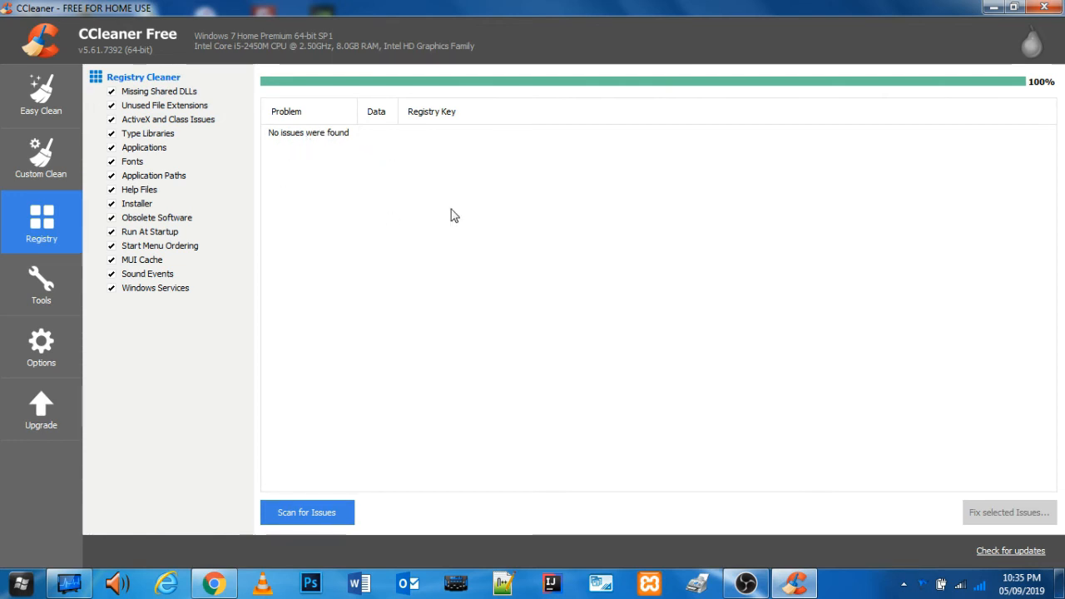
Look through the startup, uninstall and Drive Wiper tools again, and return to the Easy Clean page
{"action": "left_click", "coordinate": [67, 272]}
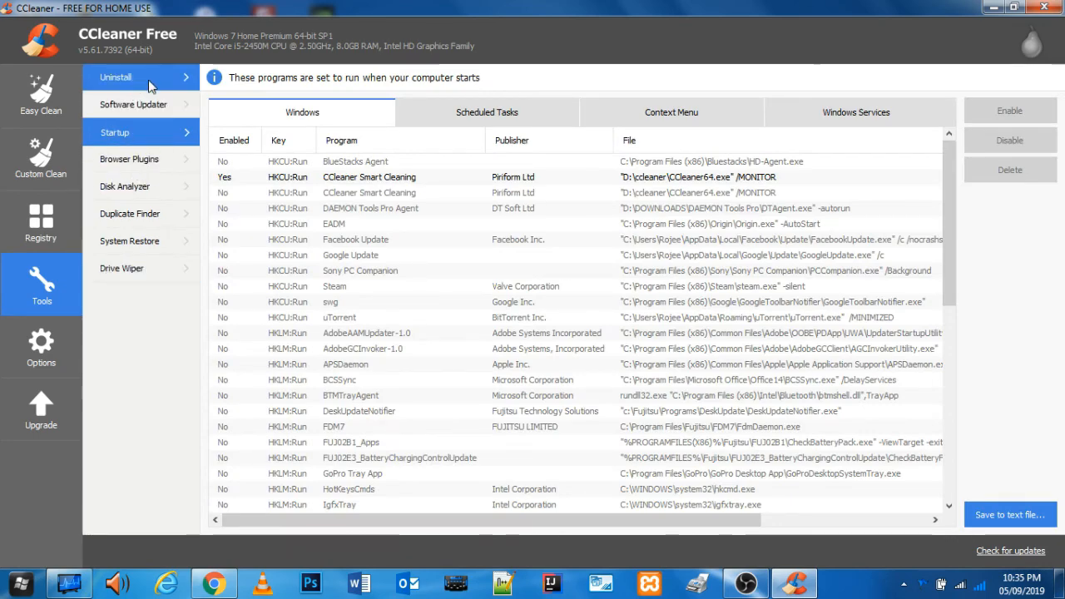
{"action": "left_click_drag", "start_coordinate": [123, 12], "coordinate": [343, 85]}
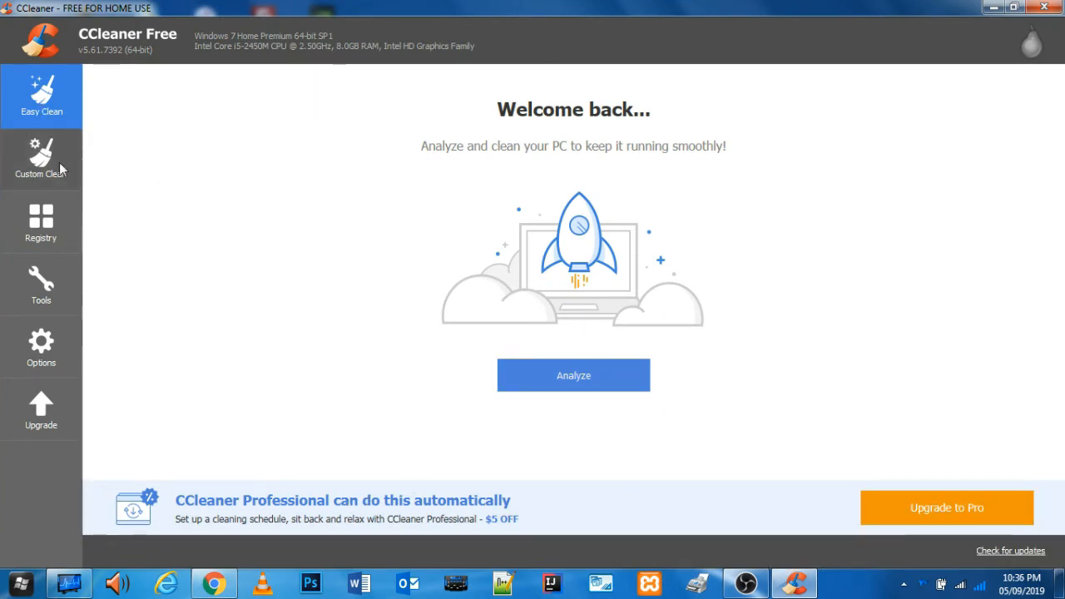
{"action": "left_click", "coordinate": [41, 224]}
{"action": "left_click", "coordinate": [41, 283]}
{"action": "left_click", "coordinate": [142, 133]}
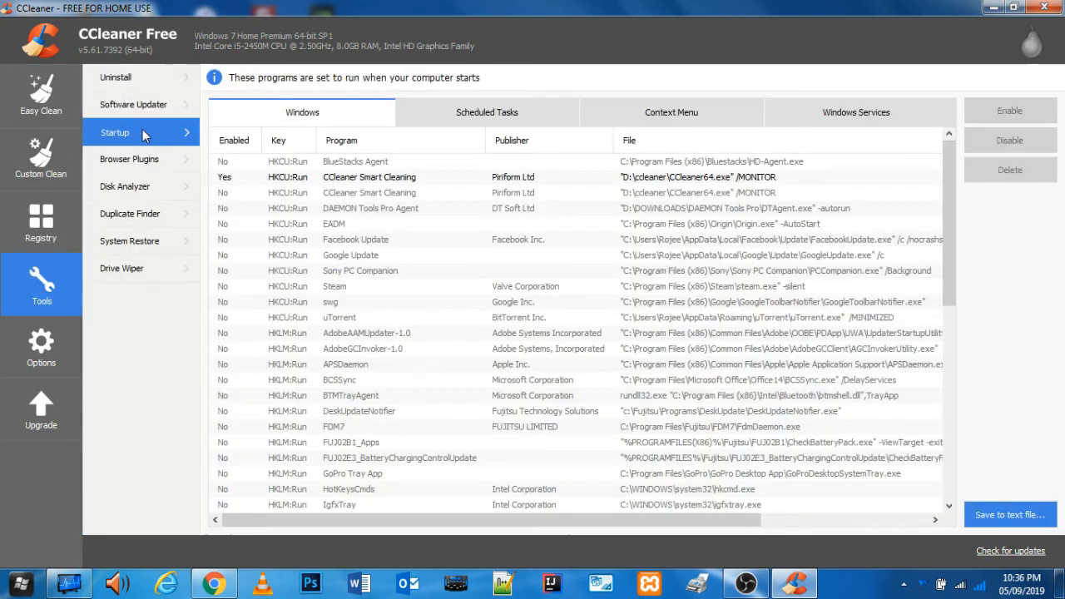
{"action": "left_click", "coordinate": [170, 83]}
{"action": "left_click", "coordinate": [137, 270]}
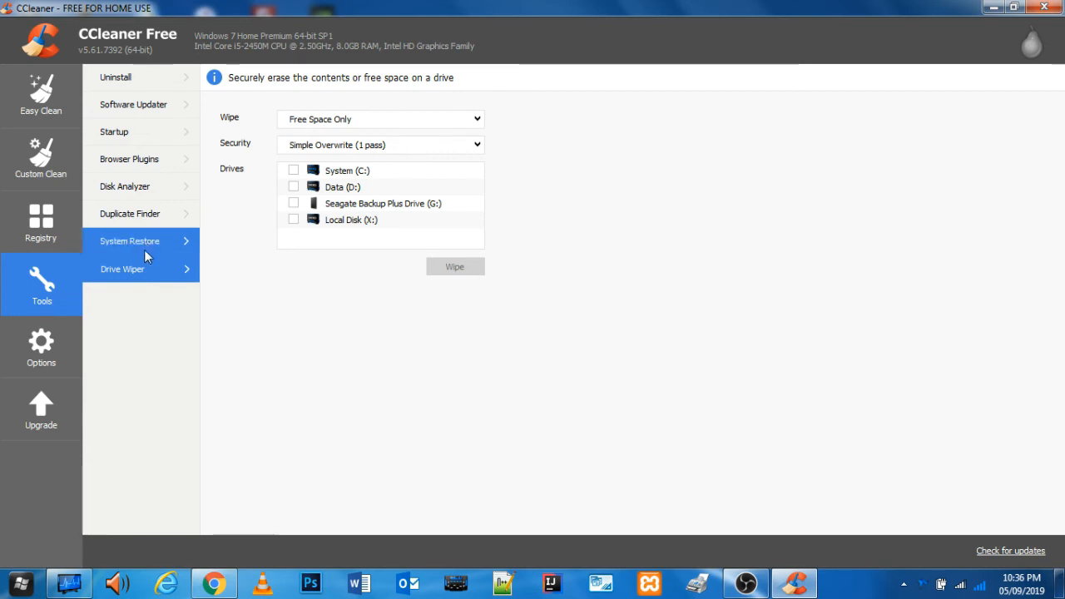
{"action": "left_click", "coordinate": [41, 93]}
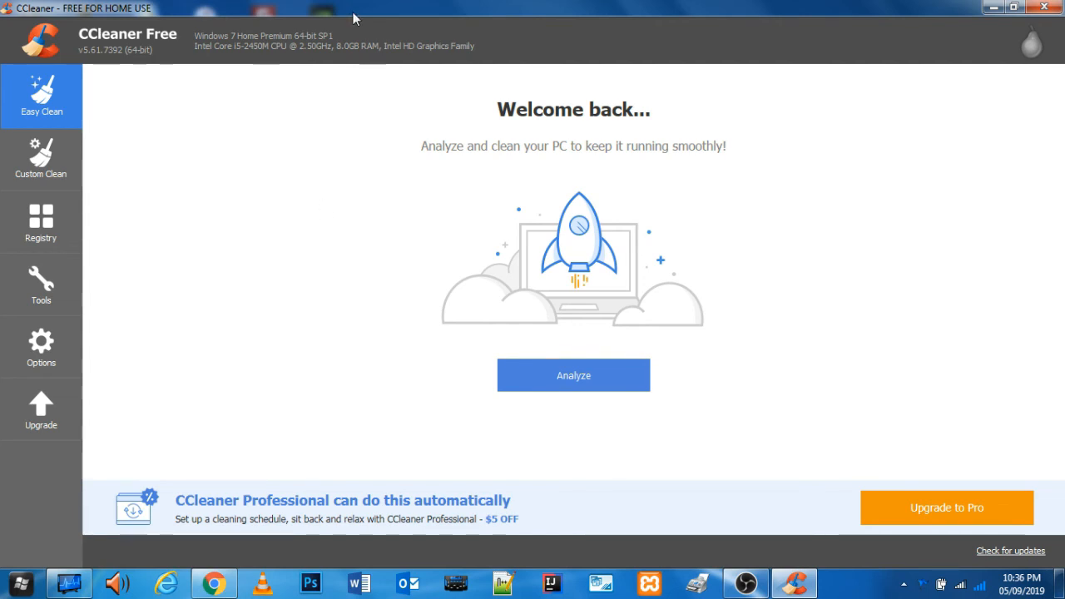
Switch to Chrome, search Google for ccleaner, and open the official site's Download CCleaner page
{"action": "key", "text": "alt+Tab"}
{"action": "left_click", "coordinate": [274, 39]}
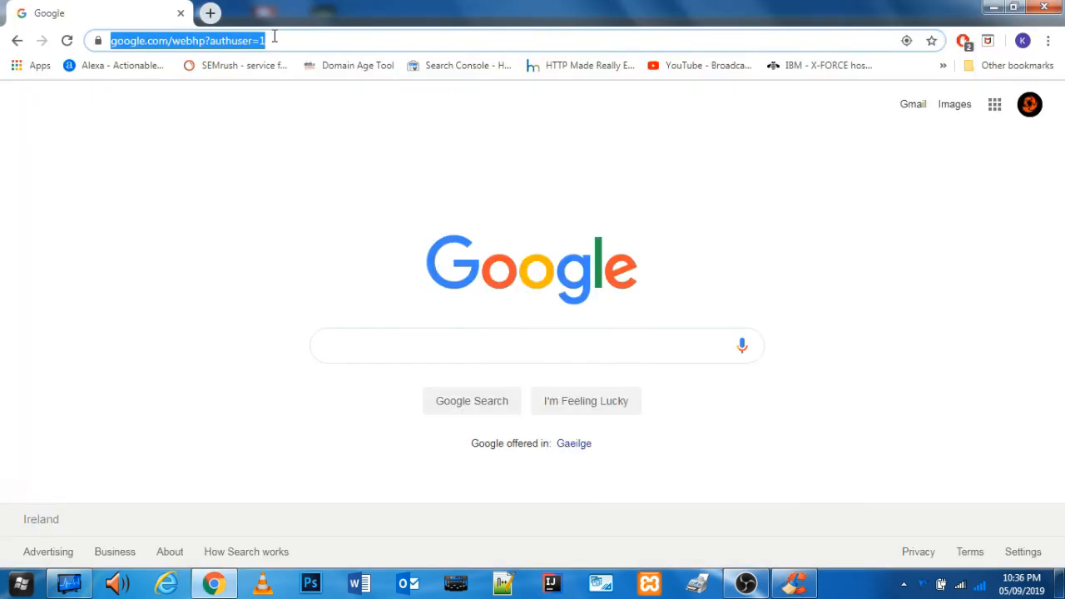
{"action": "key", "text": "BackSpace"}
{"action": "type", "text": "cclea"}
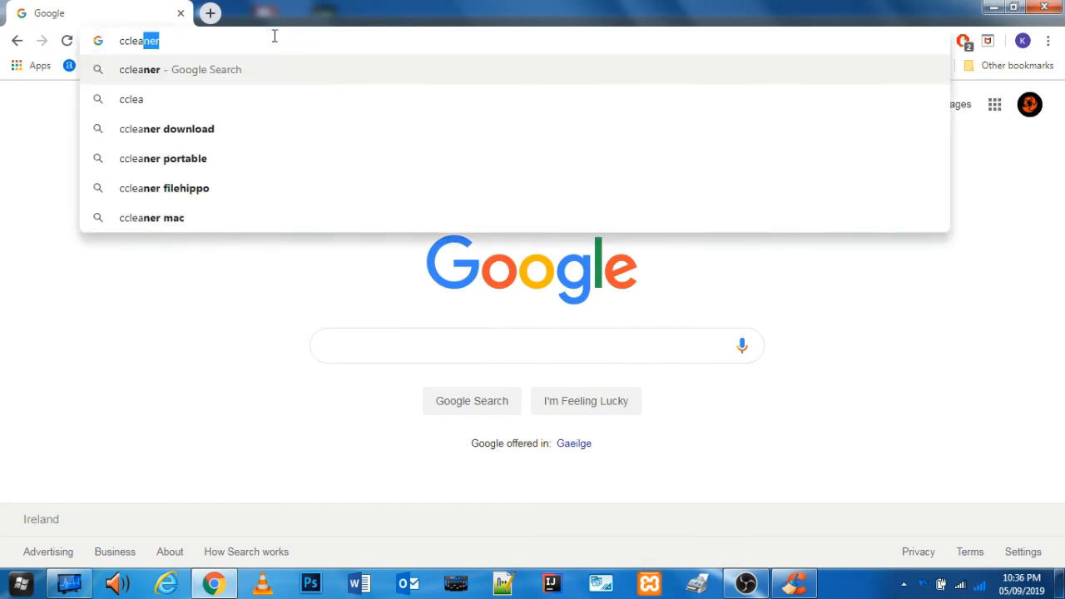
{"action": "type", "text": "ner"}
{"action": "key", "text": "Return"}
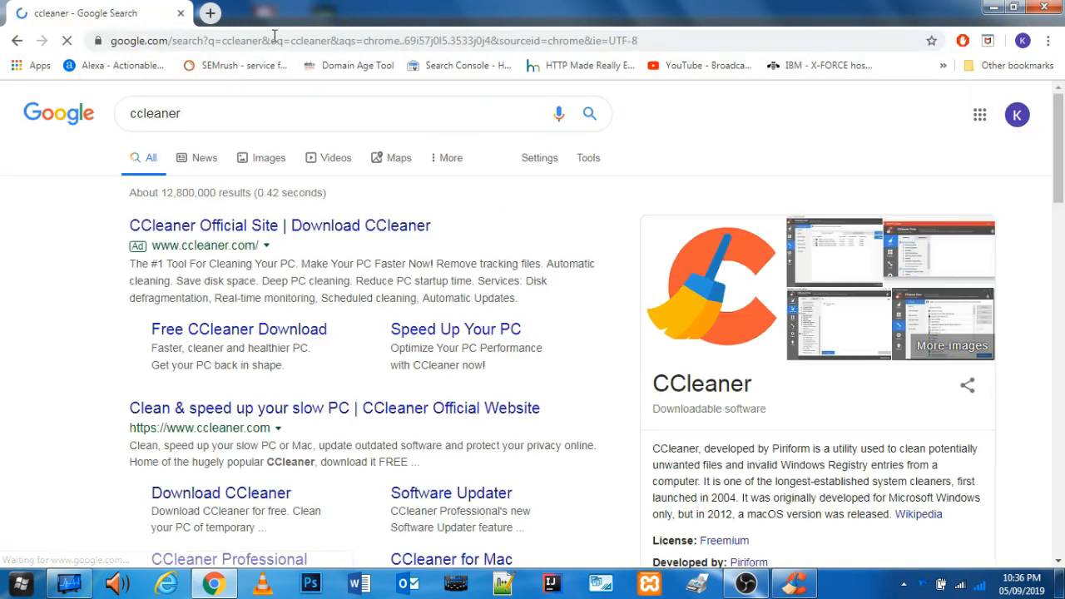
{"action": "scroll", "coordinate": [283, 387], "scroll_direction": "down", "scroll_amount": 1}
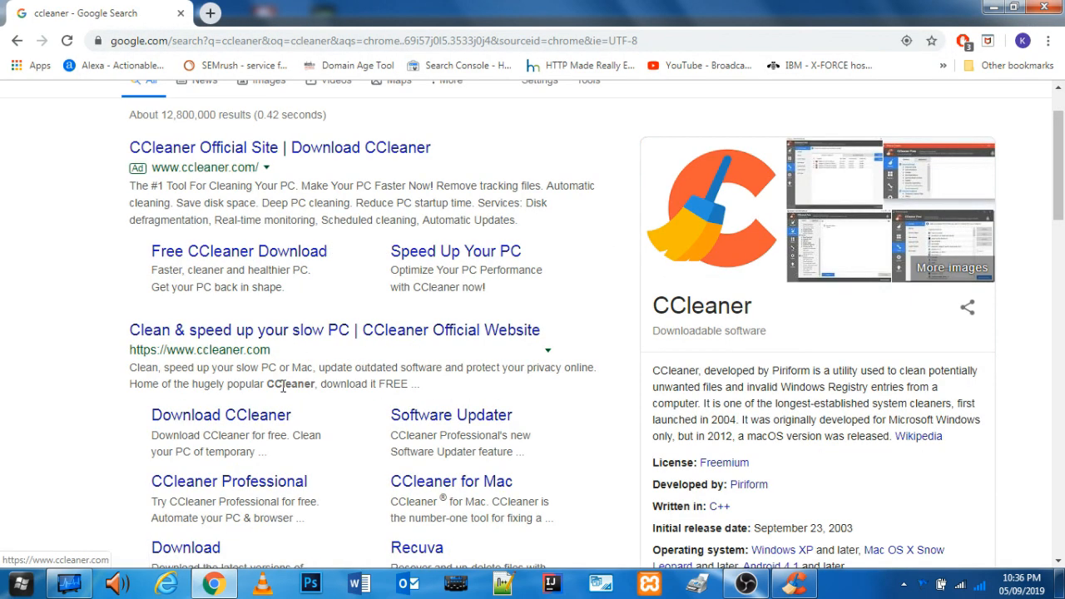
{"action": "left_click", "coordinate": [217, 417]}
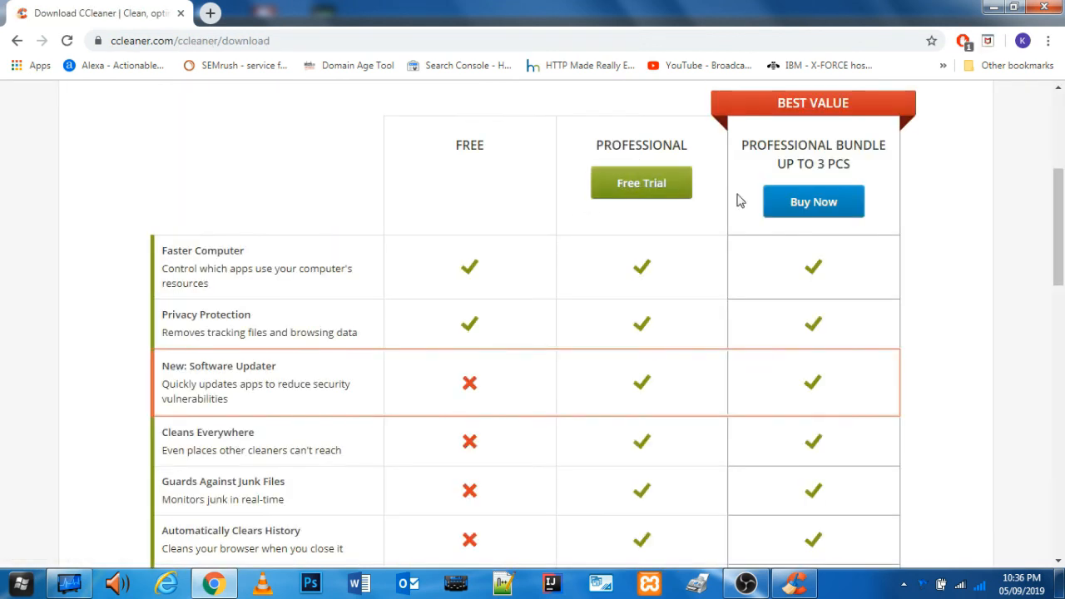
Compare the Free, Professional and Professional Bundle features, prices and free download sources on the CCleaner download page
{"action": "scroll", "coordinate": [844, 175], "scroll_direction": "down", "scroll_amount": 1}
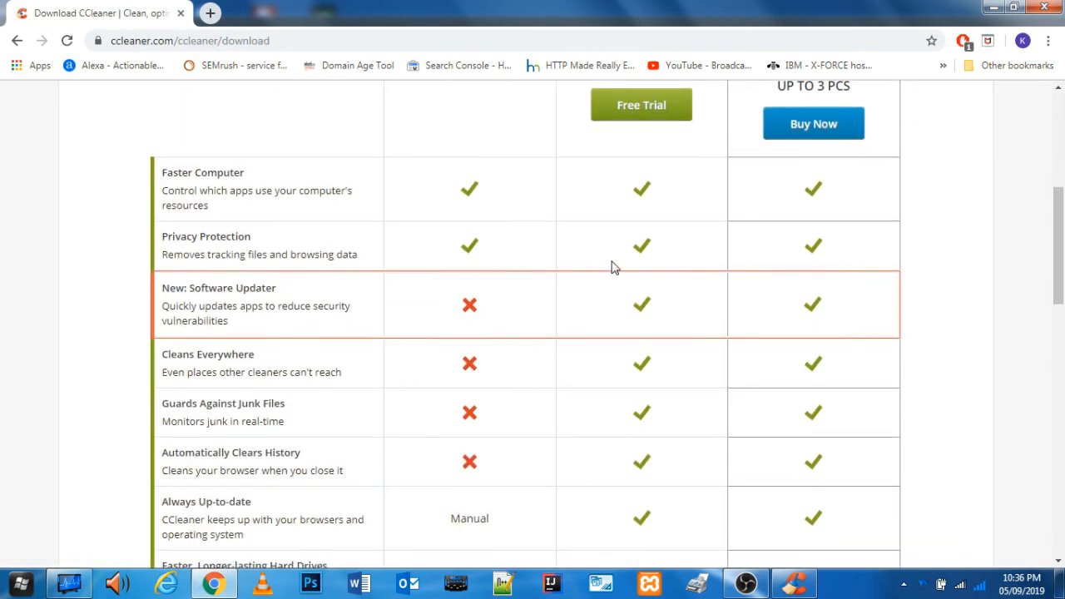
{"action": "scroll", "coordinate": [613, 266], "scroll_direction": "down", "scroll_amount": 1}
{"action": "scroll", "coordinate": [261, 258], "scroll_direction": "down", "scroll_amount": 1}
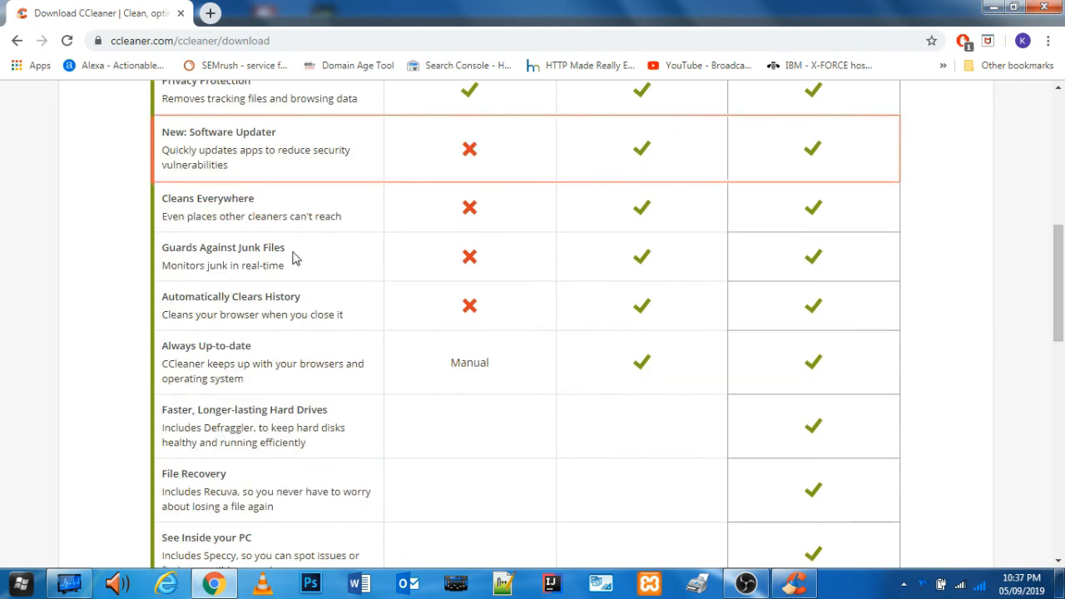
{"action": "scroll", "coordinate": [293, 259], "scroll_direction": "down", "scroll_amount": 5}
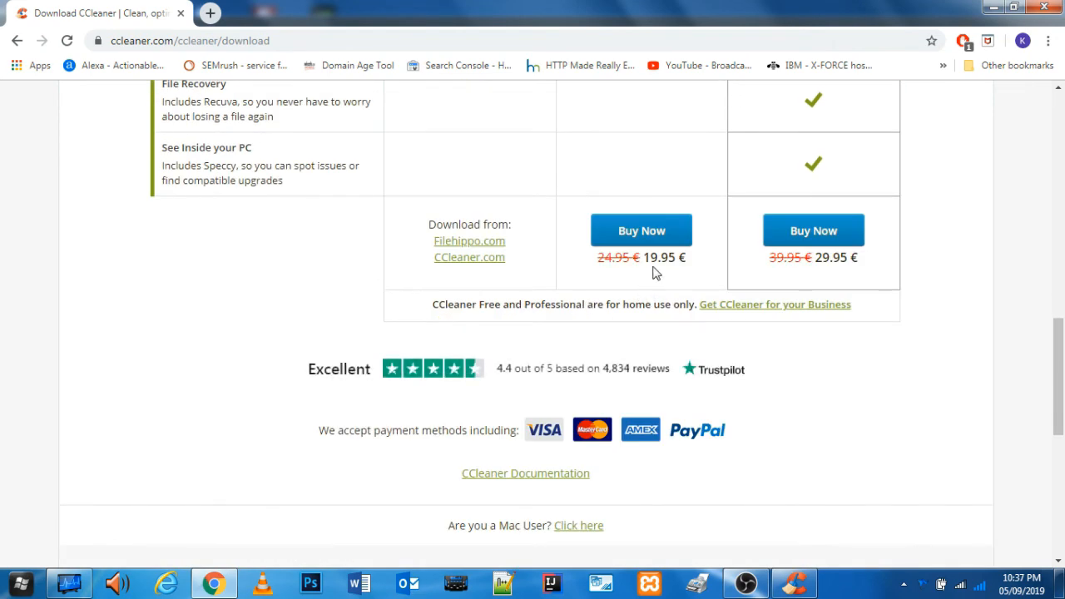
{"action": "scroll", "coordinate": [518, 290], "scroll_direction": "up", "scroll_amount": 10}
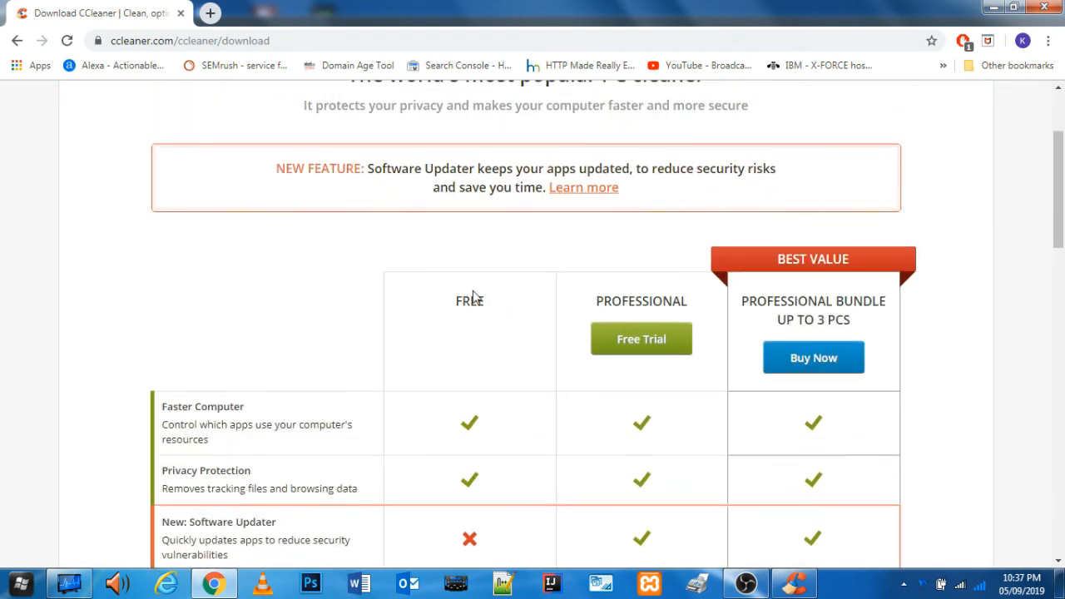
{"action": "scroll", "coordinate": [472, 297], "scroll_direction": "down", "scroll_amount": 2}
{"action": "left_click_drag", "start_coordinate": [447, 143], "coordinate": [512, 331]}
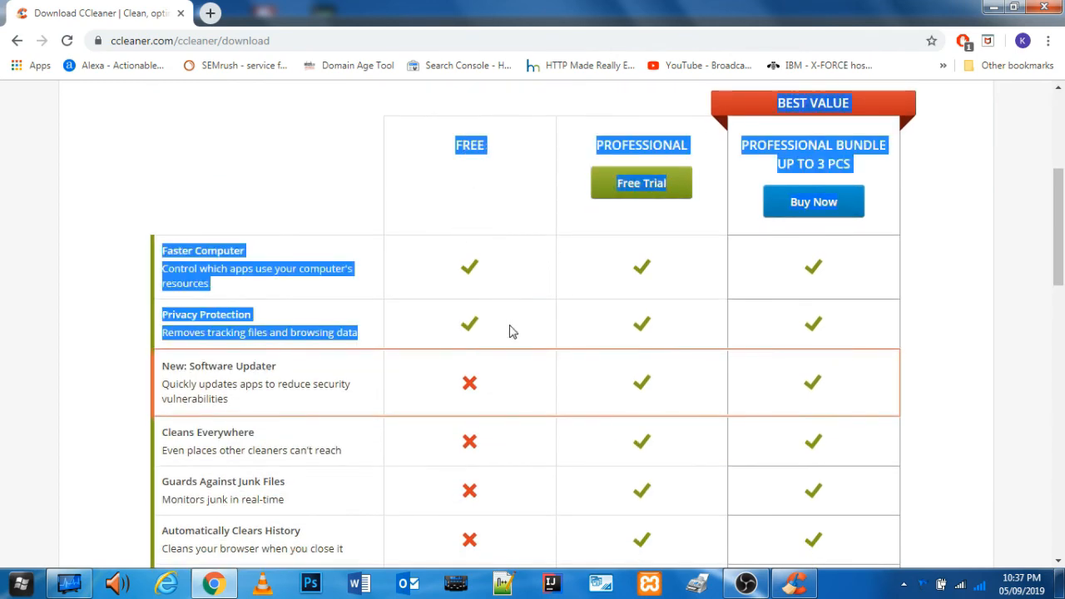
{"action": "left_click", "coordinate": [512, 332]}
{"action": "scroll", "coordinate": [512, 332], "scroll_direction": "up", "scroll_amount": 1}
Close the Chrome window and return to CCleaner
{"action": "left_click", "coordinate": [1042, 9]}
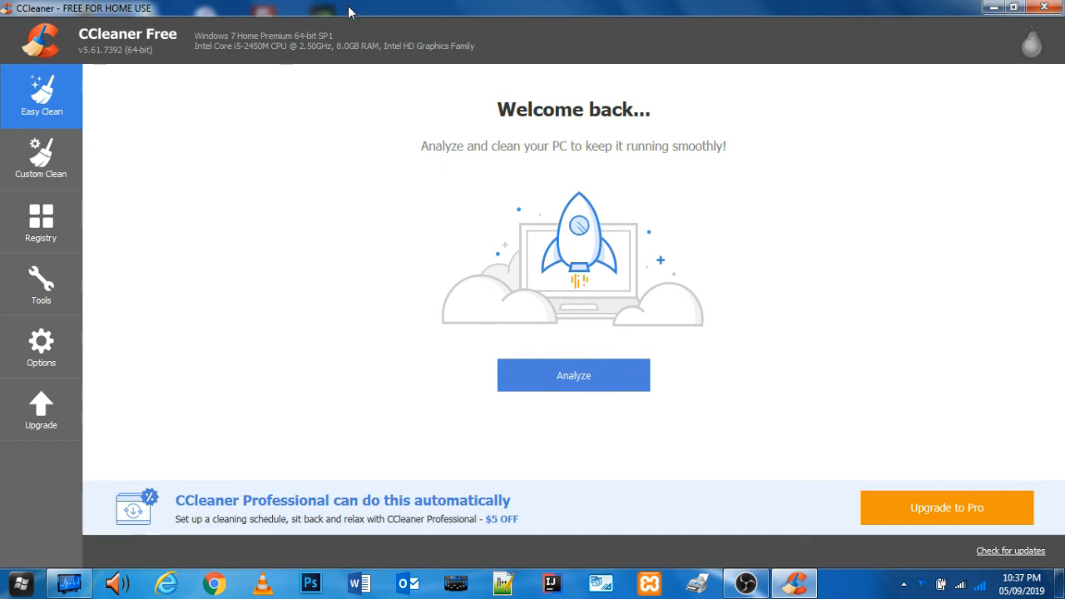
{"action": "left_click_drag", "start_coordinate": [238, 12], "coordinate": [297, 6]}
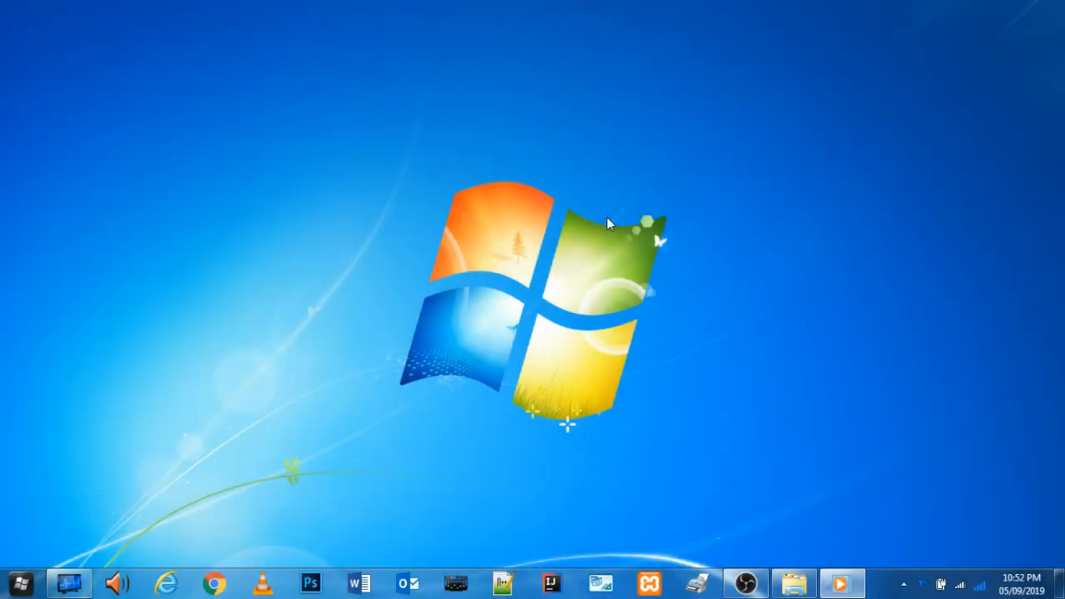